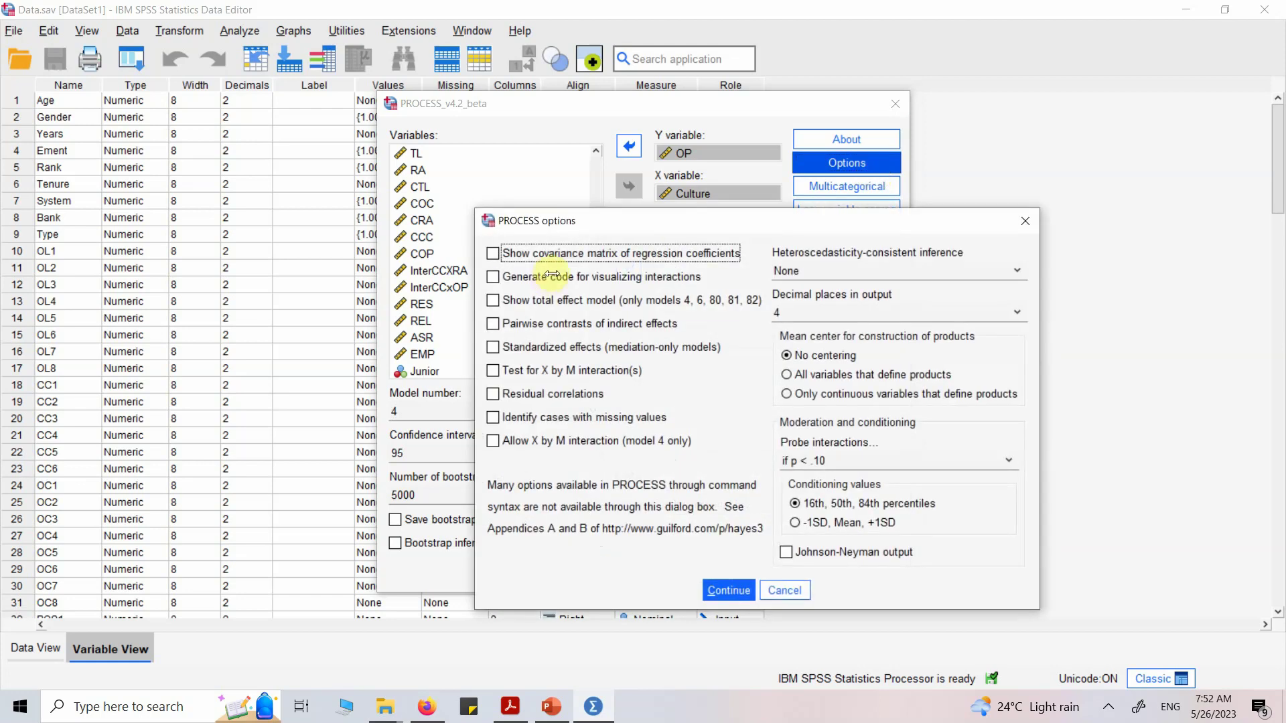
# Enable standardized effects and the total effect model in the PROCESS options, and run the Model 4 mediation analysis.
pyautogui.click(492, 347)
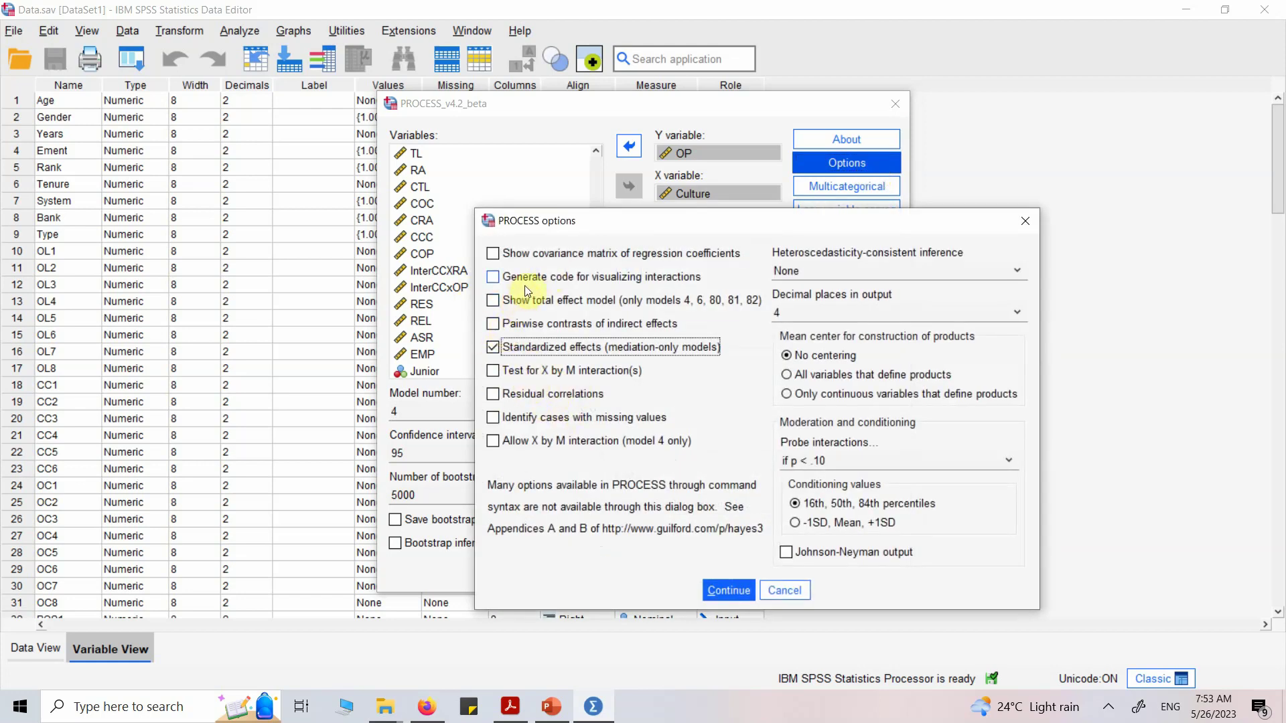
pyautogui.click(500, 300)
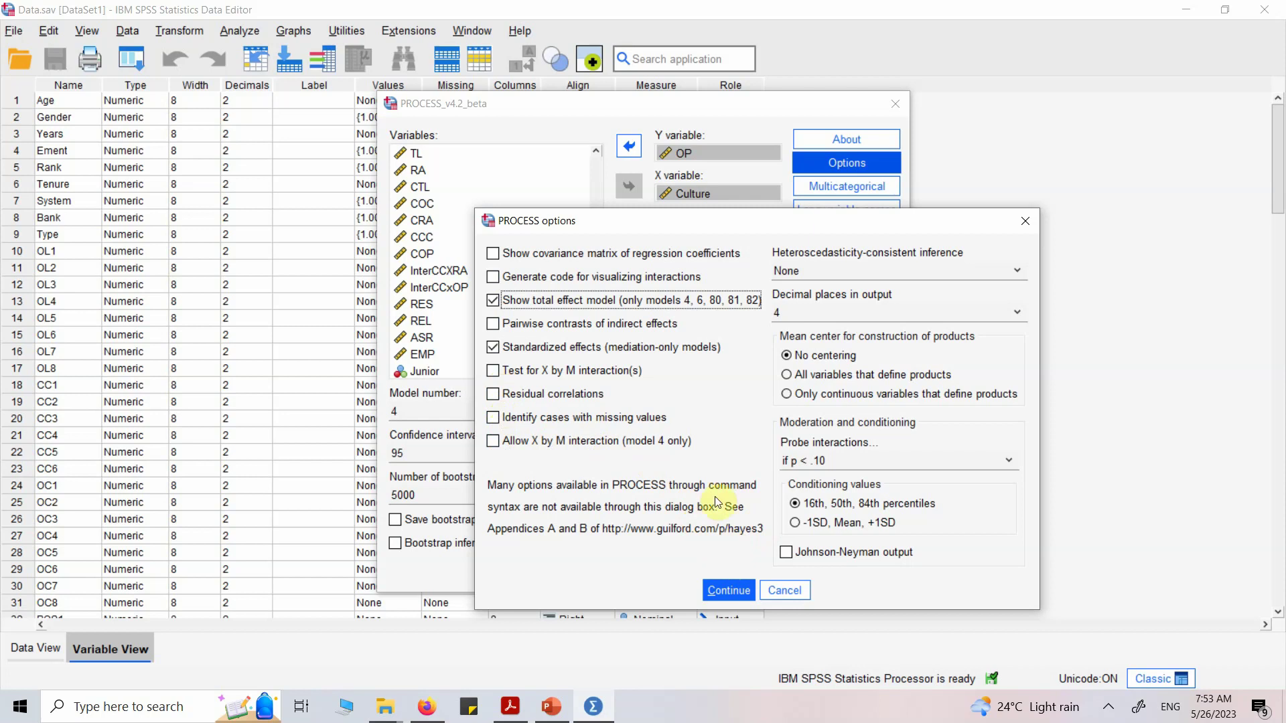
pyautogui.click(715, 588)
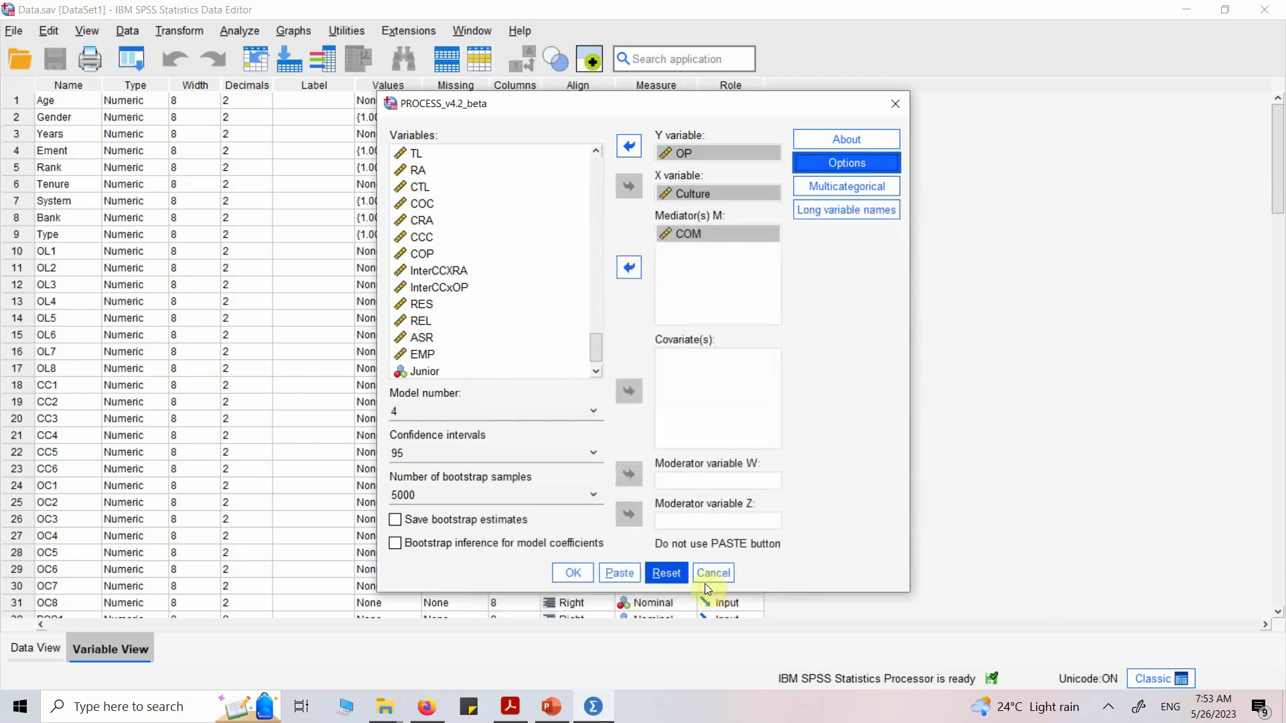
pyautogui.click(572, 574)
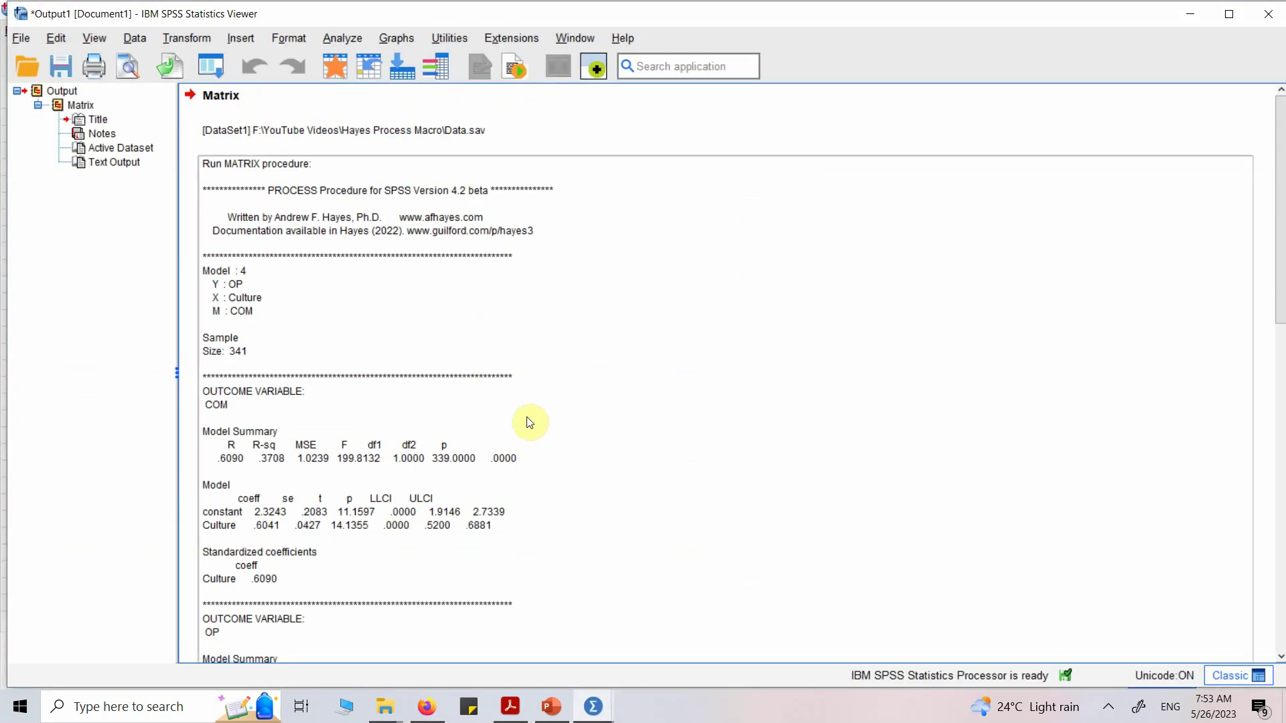
# Examine the start of the Matrix output, including the dataset line and the Y, X and M variable assignments.
pyautogui.doubleClick(221, 96)
pyautogui.click(231, 100)
pyautogui.click(234, 134)
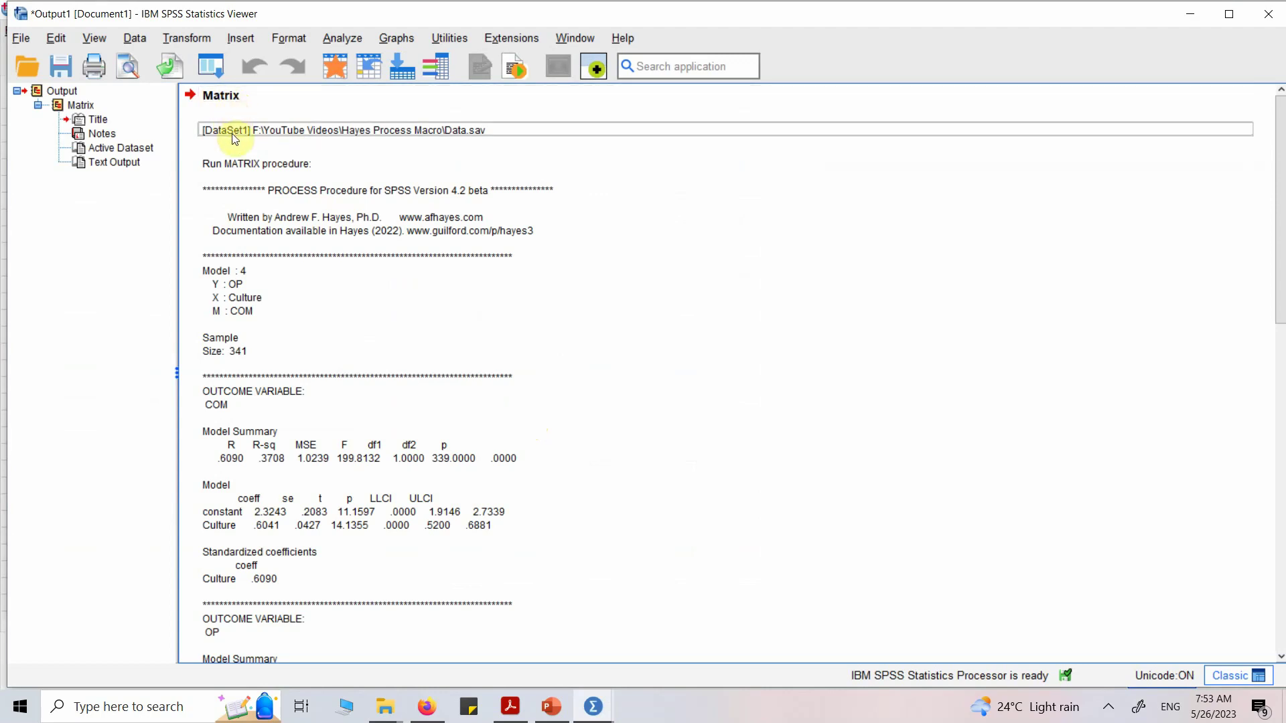
pyautogui.click(226, 294)
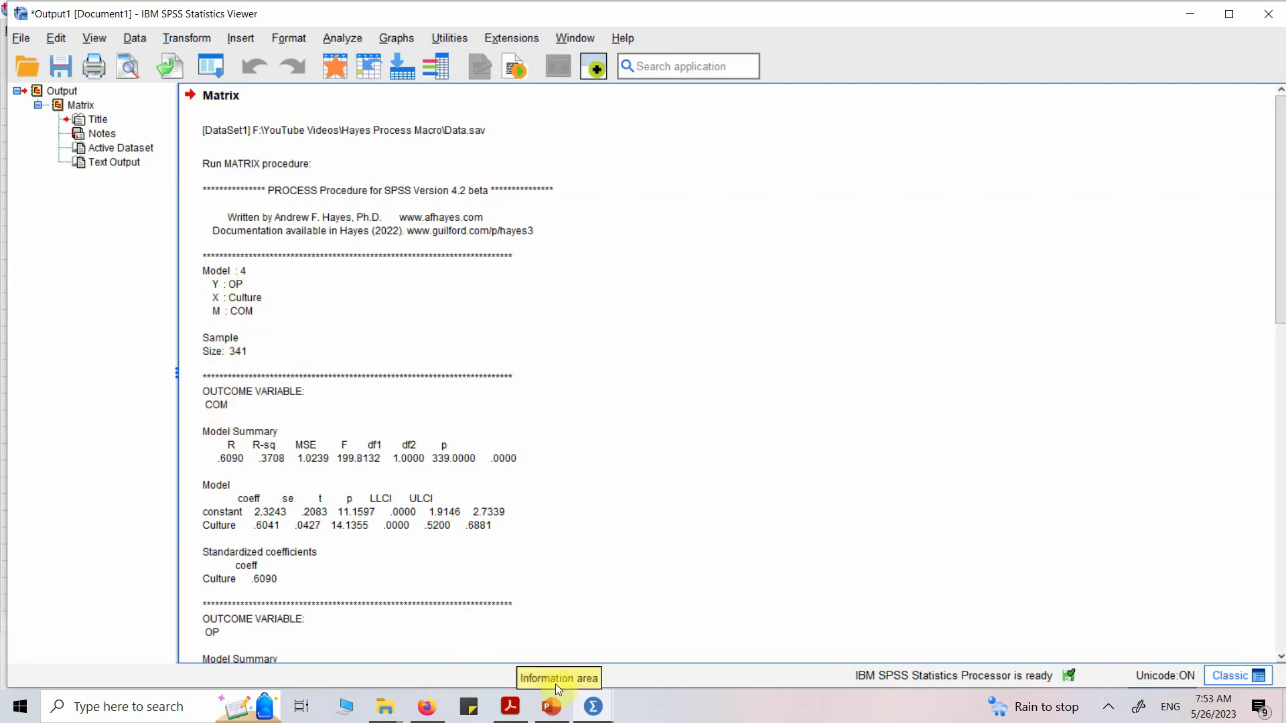
# Switch to PowerPoint and view the "How to Test Mediation" slide with the Culture, Commitment and Performance diagram.
pyautogui.moveTo(558, 715)
pyautogui.click(517, 632)
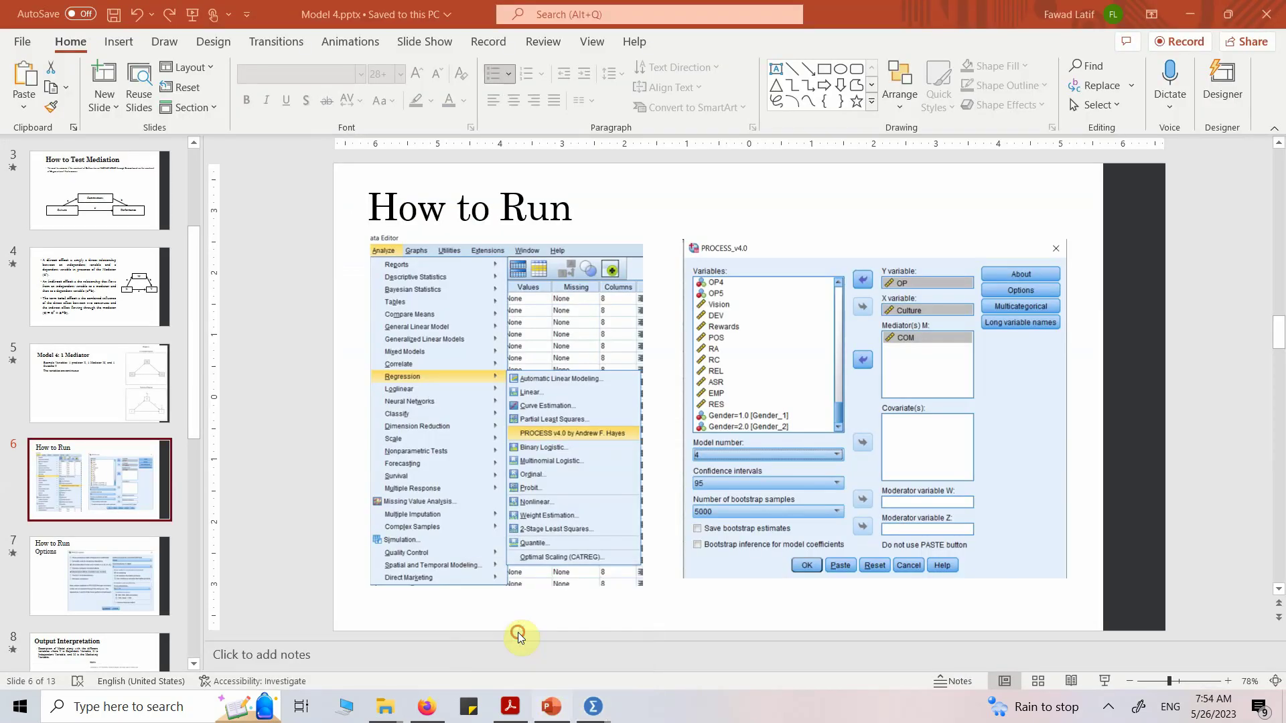
pyautogui.click(115, 172)
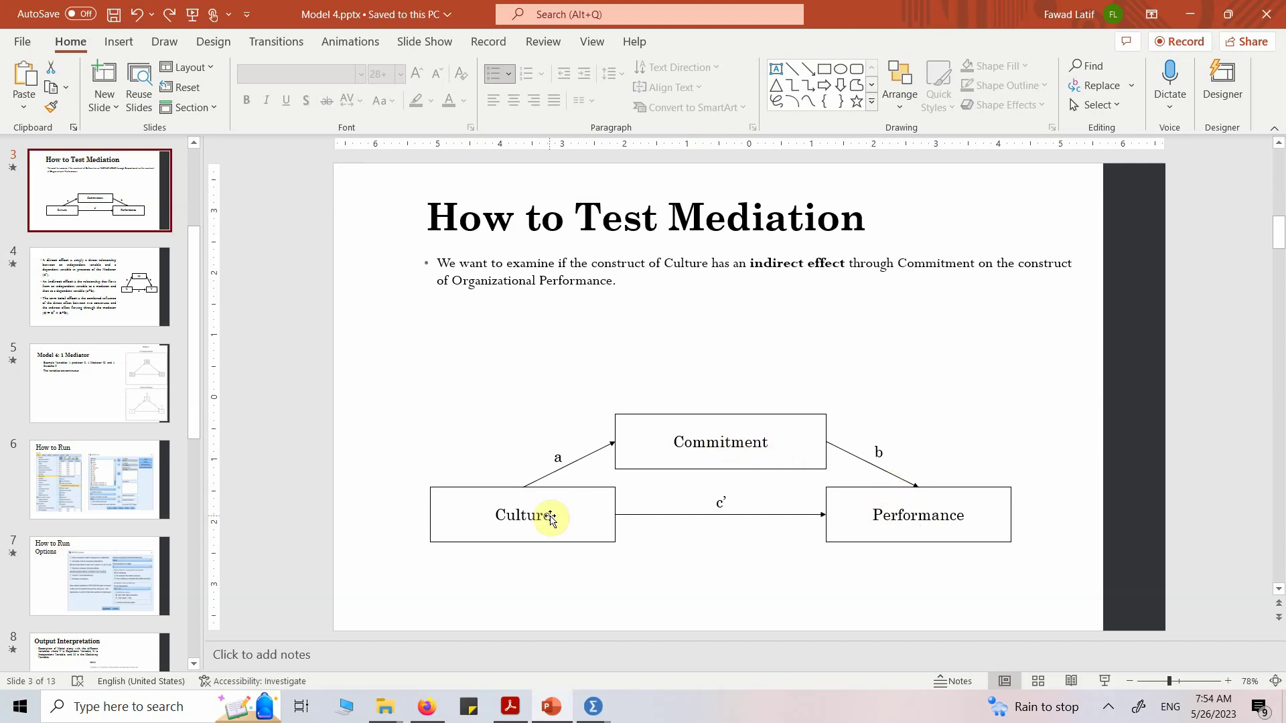
# Copy the PROCESS text output from the SPSS Viewer and paste it into a new blank Word document.
pyautogui.moveTo(593, 707)
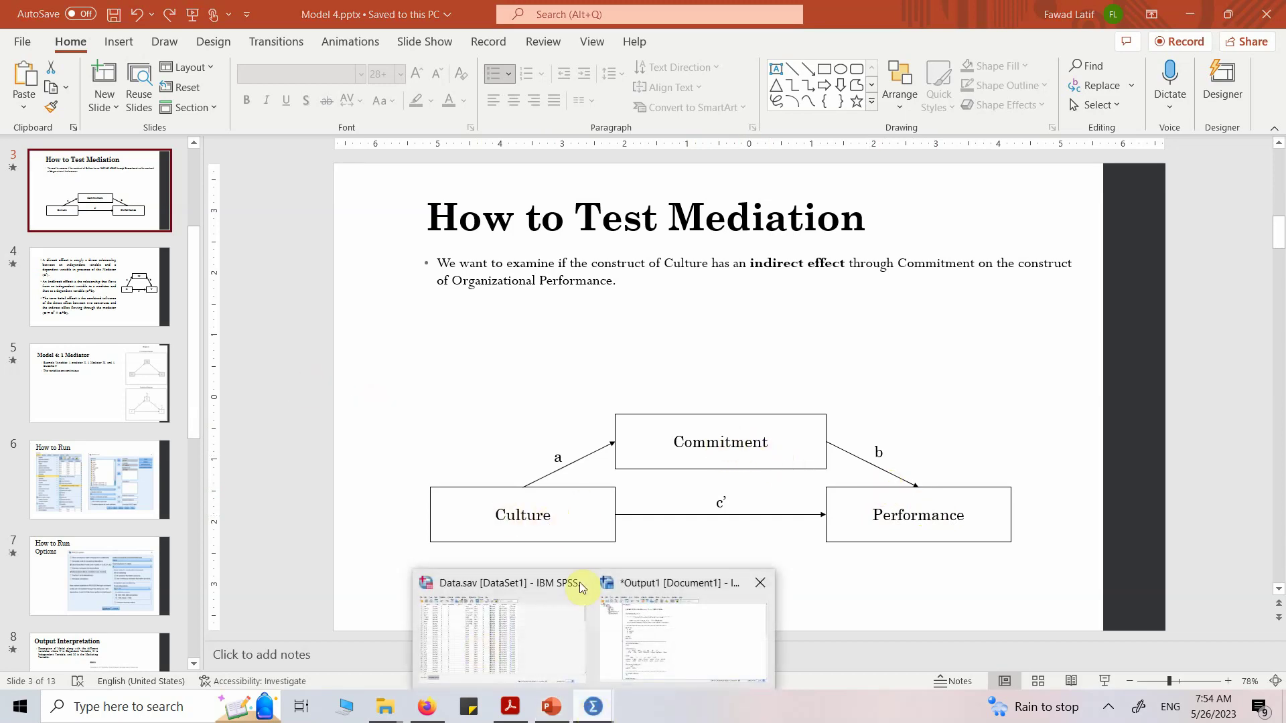
pyautogui.click(647, 624)
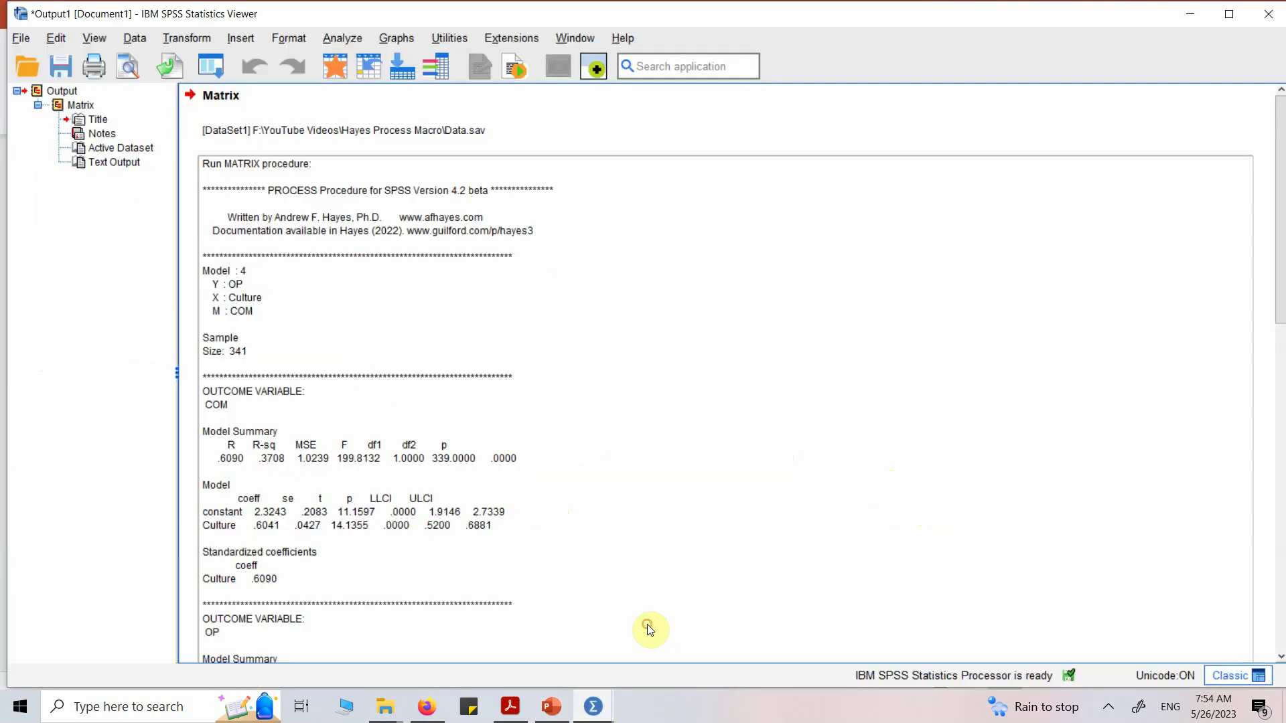
pyautogui.click(278, 440)
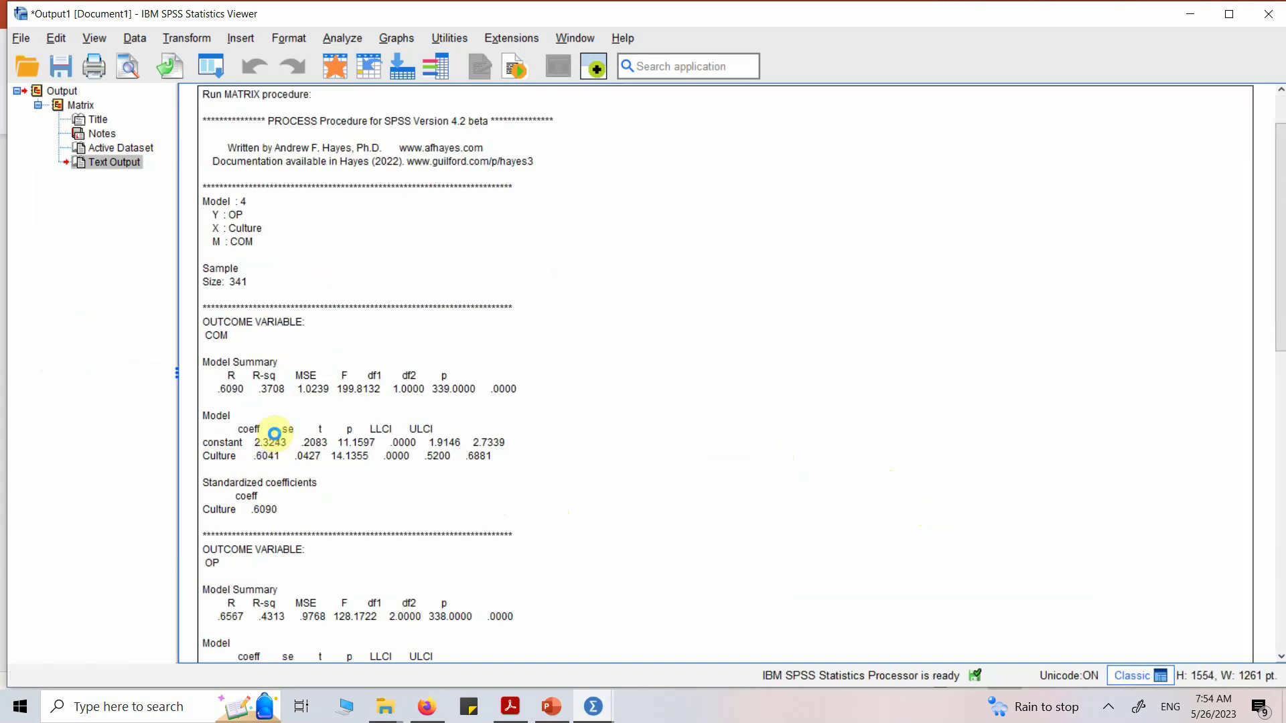
pyautogui.click(167, 708)
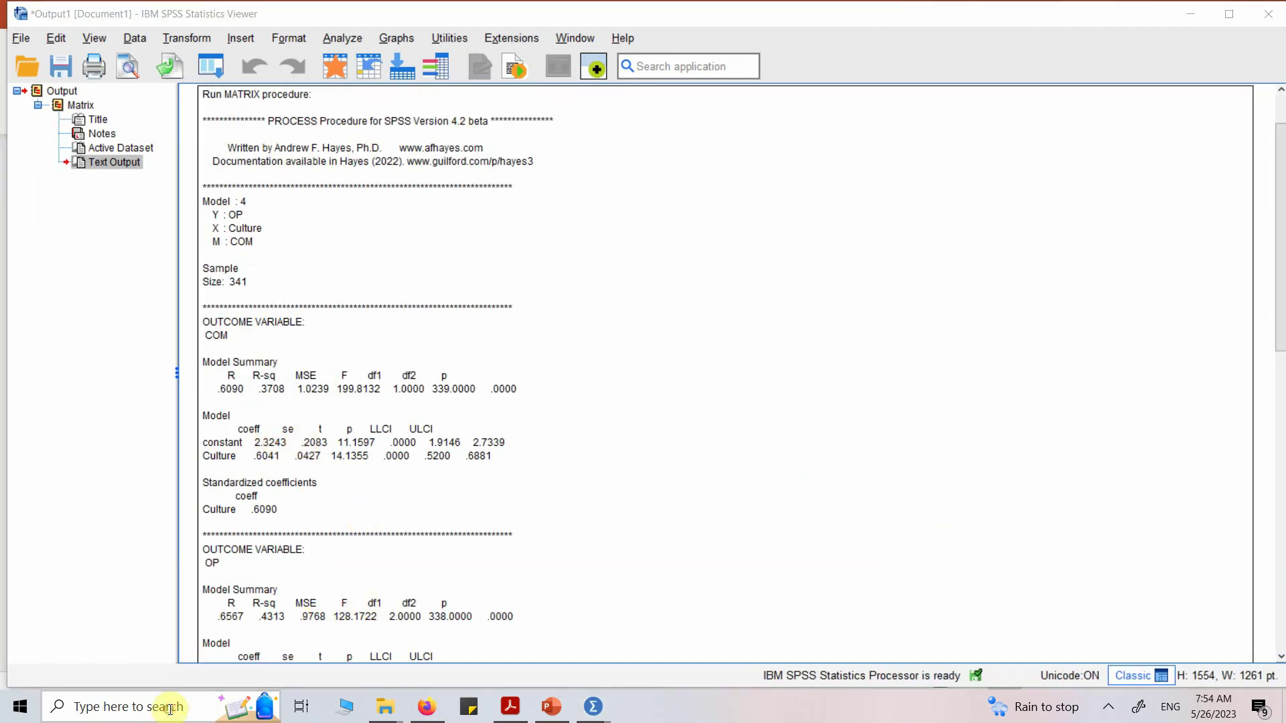
pyautogui.write('word')
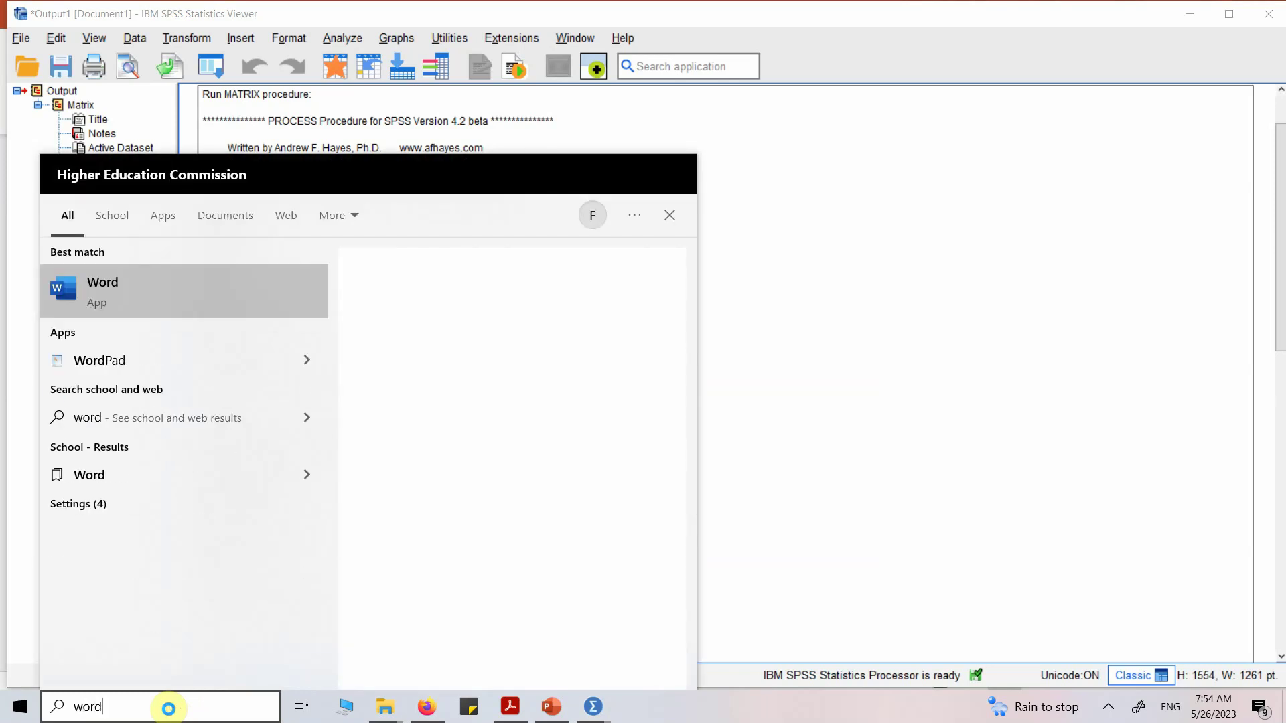
pyautogui.click(411, 421)
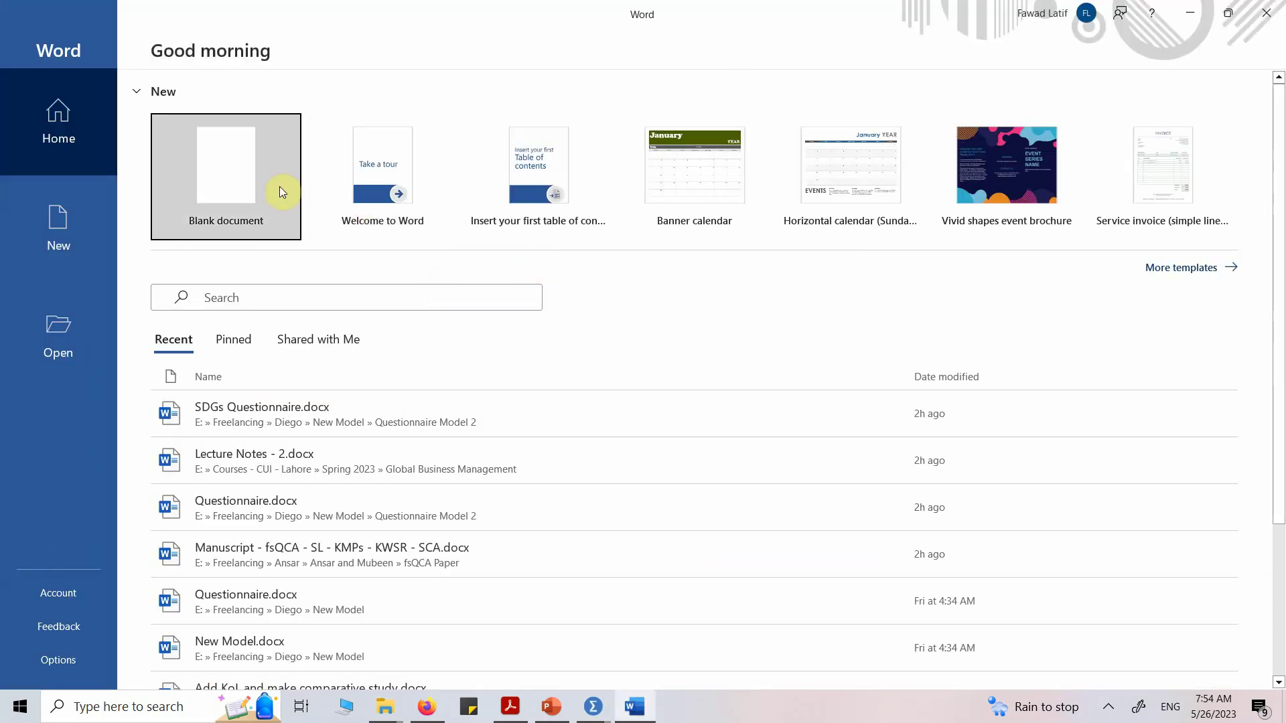
pyautogui.click(280, 187)
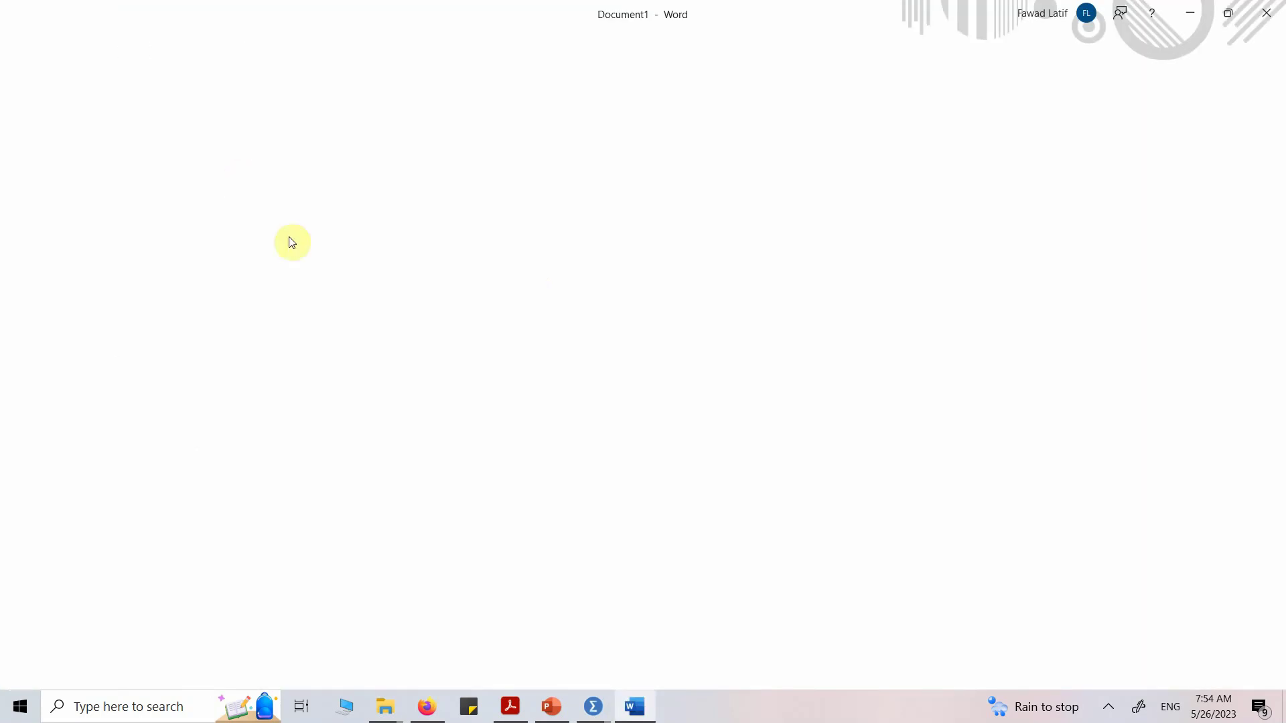
pyautogui.hotkey('ctrl', 'v')
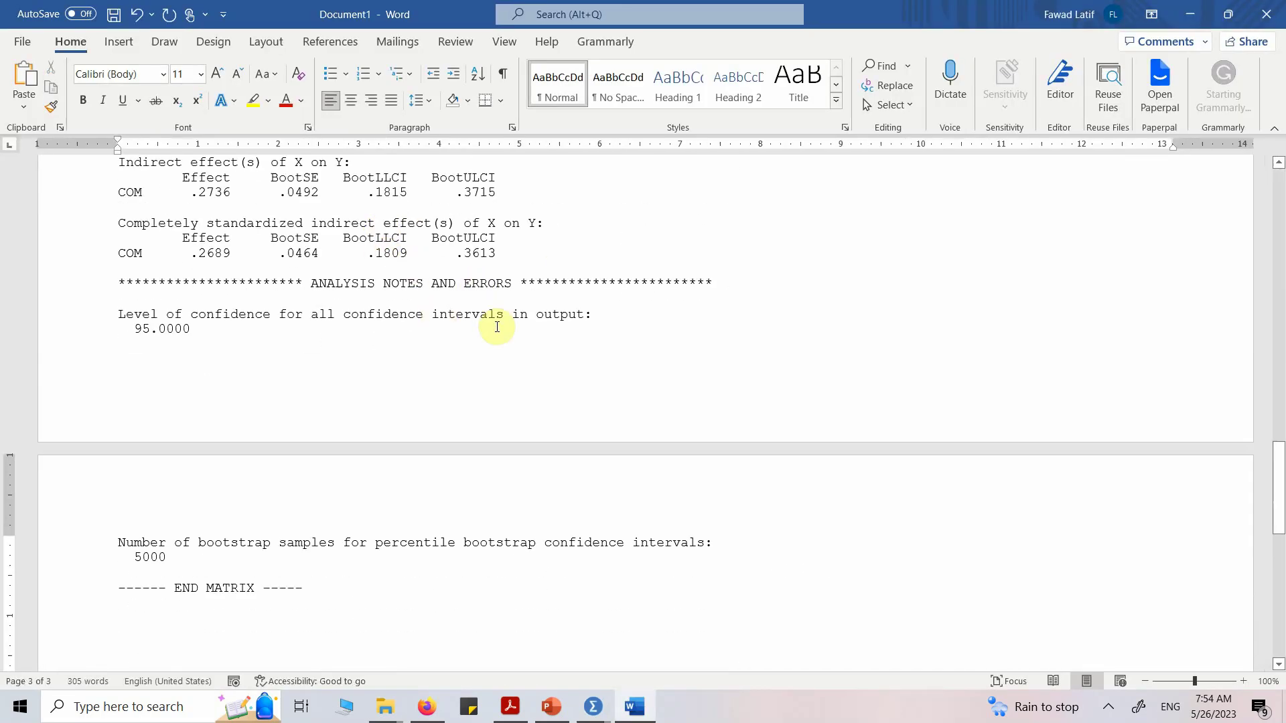
# Delete the introductory lines of the pasted output so the document begins with "Model : 4".
pyautogui.scroll(15, 497, 327)
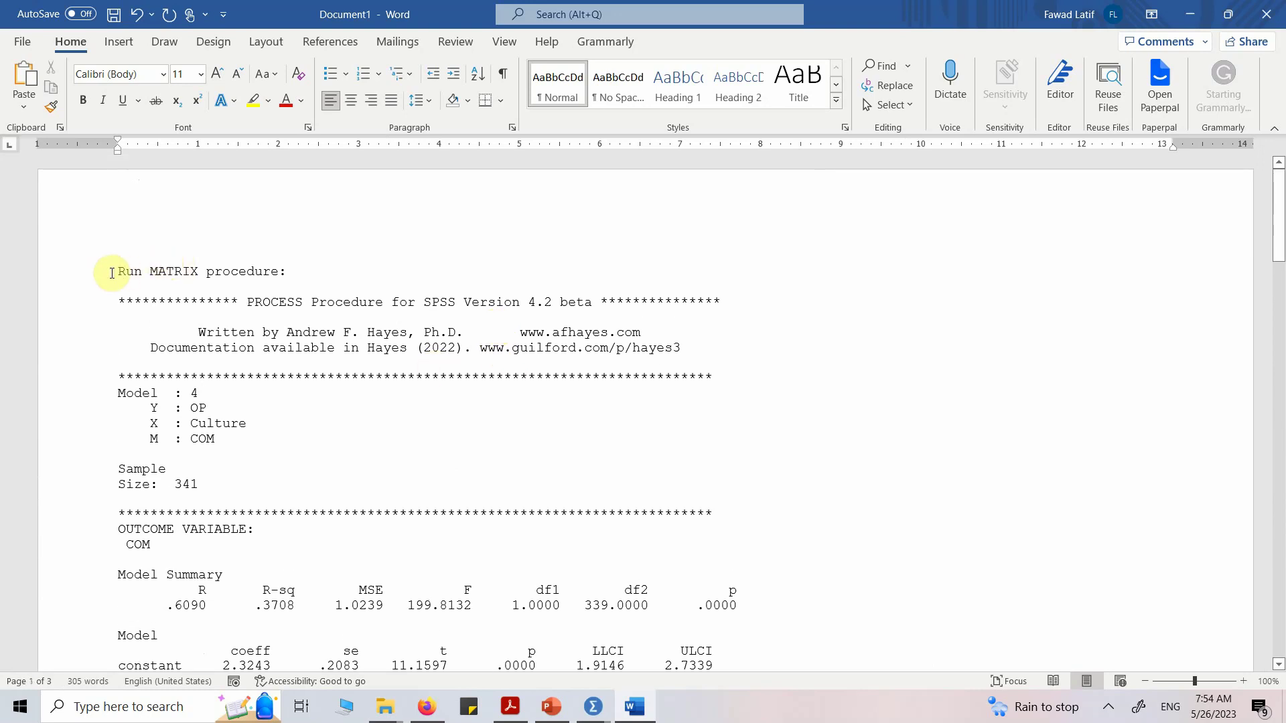
pyautogui.click(112, 273)
pyautogui.hotkey('shift', 'Down')
pyautogui.hotkey('shift', 'Down')
pyautogui.hotkey('shift', 'Down')
pyautogui.hotkey('shift', 'Down')
pyautogui.hotkey('shift', 'Down')
pyautogui.hotkey('shift', 'Down')
pyautogui.hotkey('shift', 'Down')
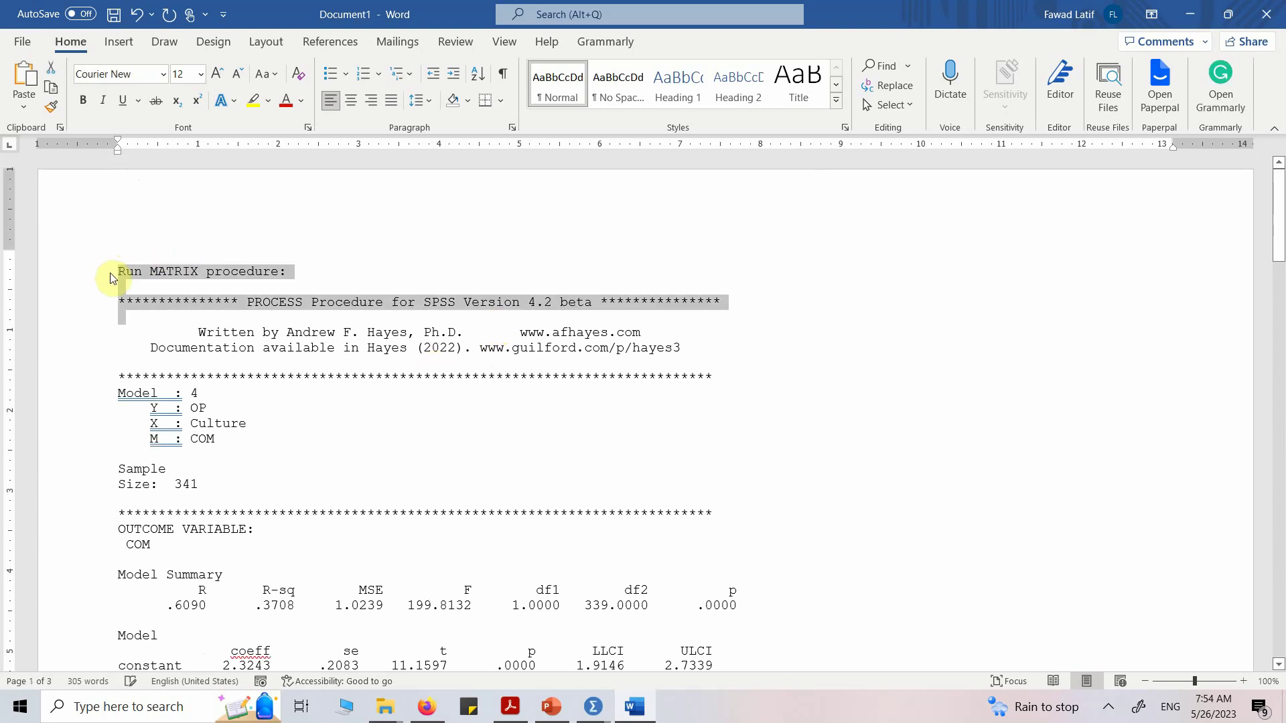
pyautogui.hotkey('shift', 'Down')
pyautogui.press('Delete')
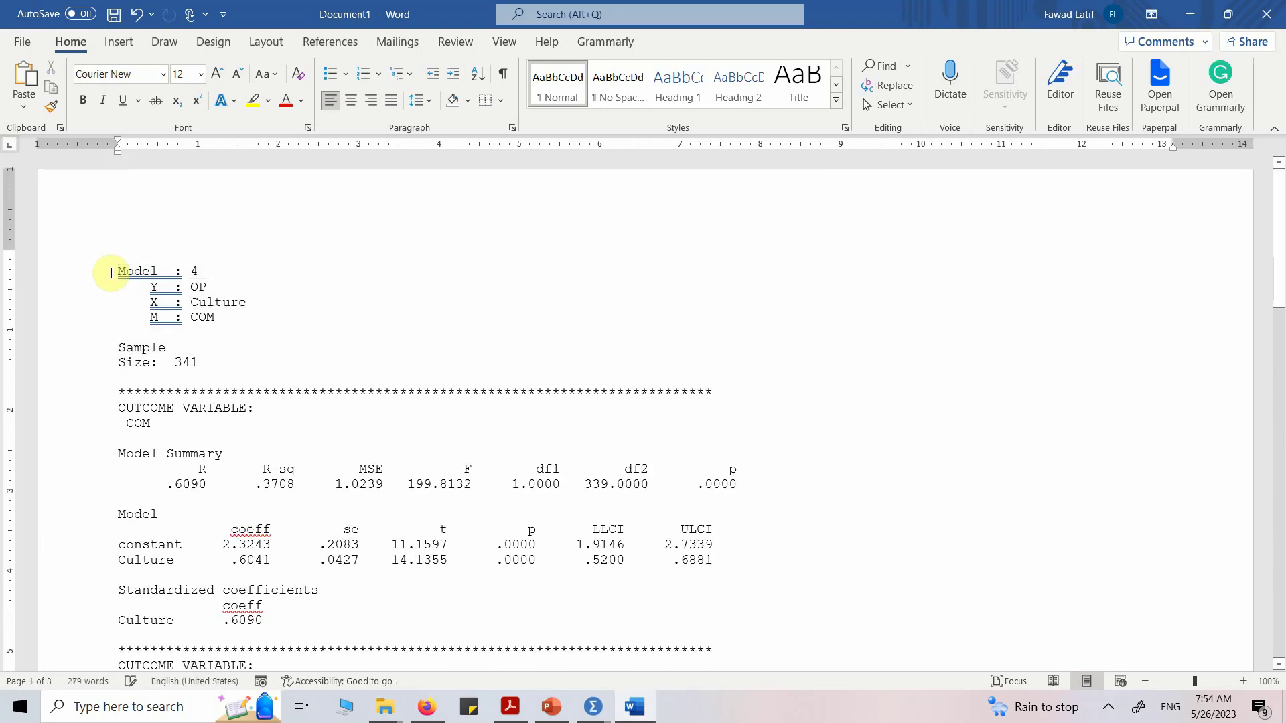
# Delete the asterisk separator line between the sample size and the COM outcome variable heading.
pyautogui.press('Down')
pyautogui.press('Down')
pyautogui.press('Down')
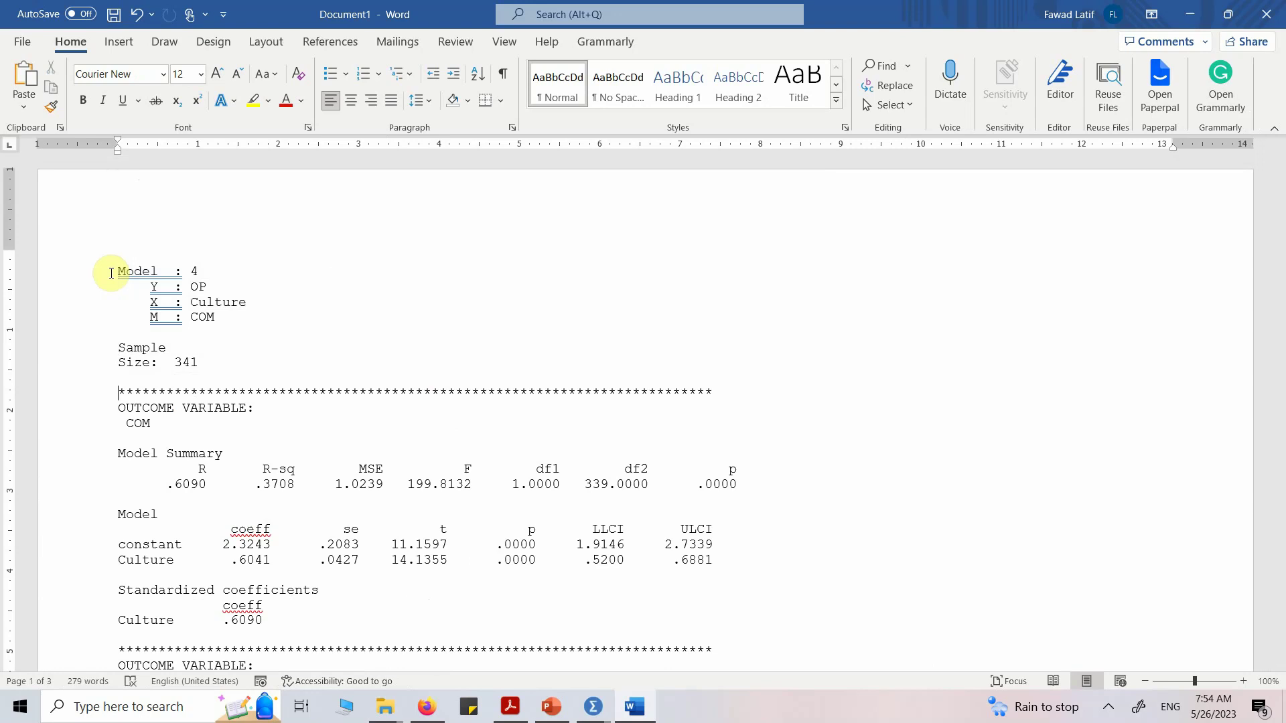
pyautogui.hotkey('shift', 'Down')
pyautogui.press('Delete')
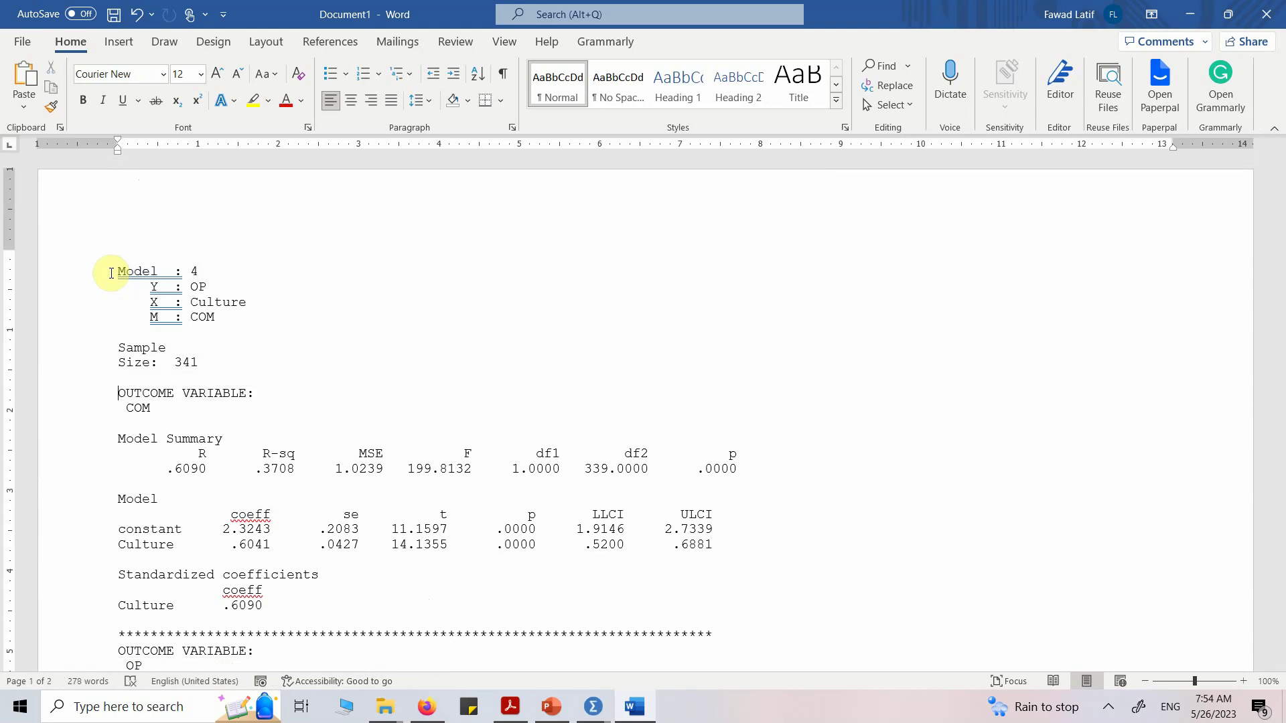
pyautogui.hotkey('shift', 'Down')
pyautogui.hotkey('shift', 'Down')
pyautogui.hotkey('shift', 'Down')
pyautogui.hotkey('shift', 'Down')
pyautogui.hotkey('shift', 'Down')
pyautogui.hotkey('shift', 'Down')
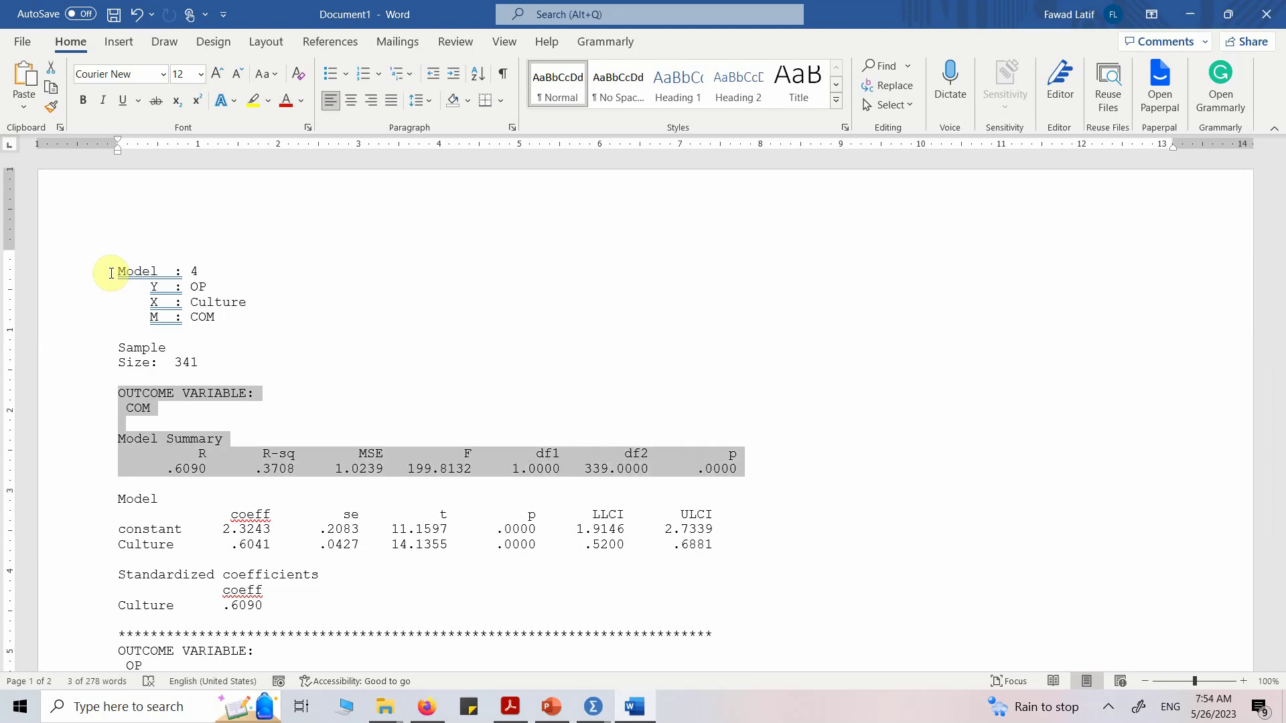
pyautogui.hotkey('shift', 'Down')
pyautogui.hotkey('shift', 'Down')
pyautogui.hotkey('shift', 'Down')
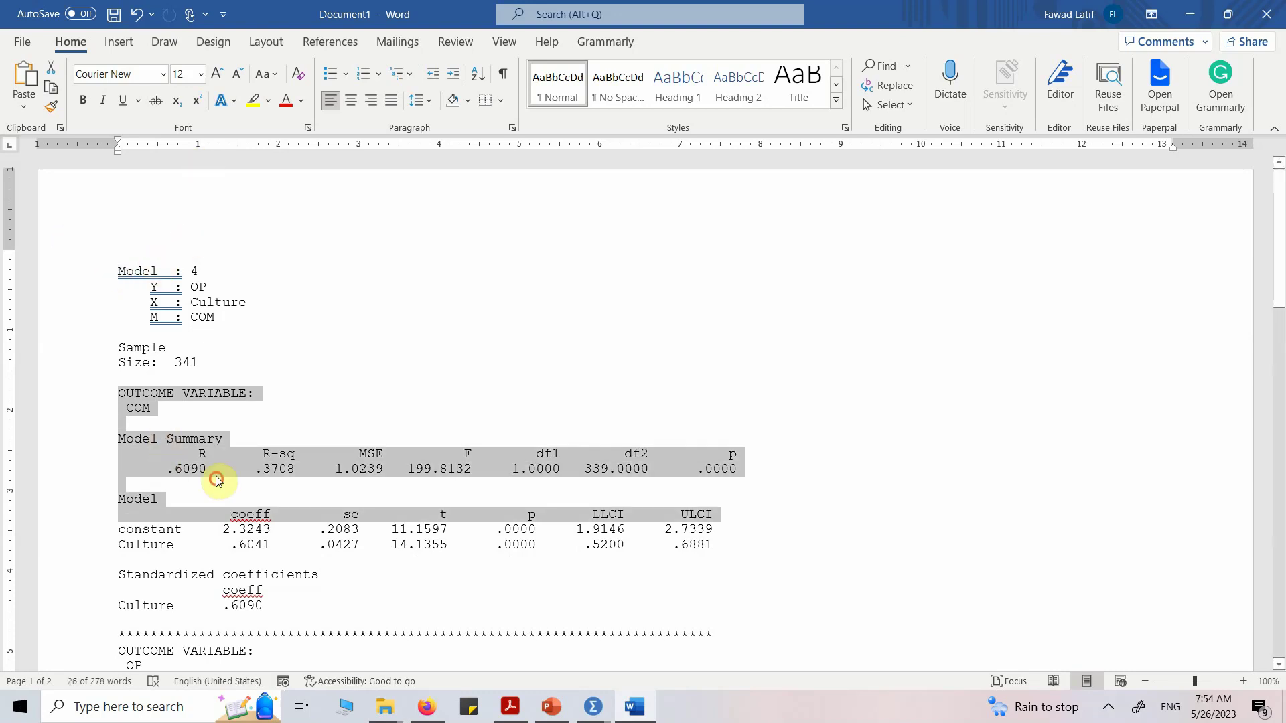
pyautogui.click(277, 480)
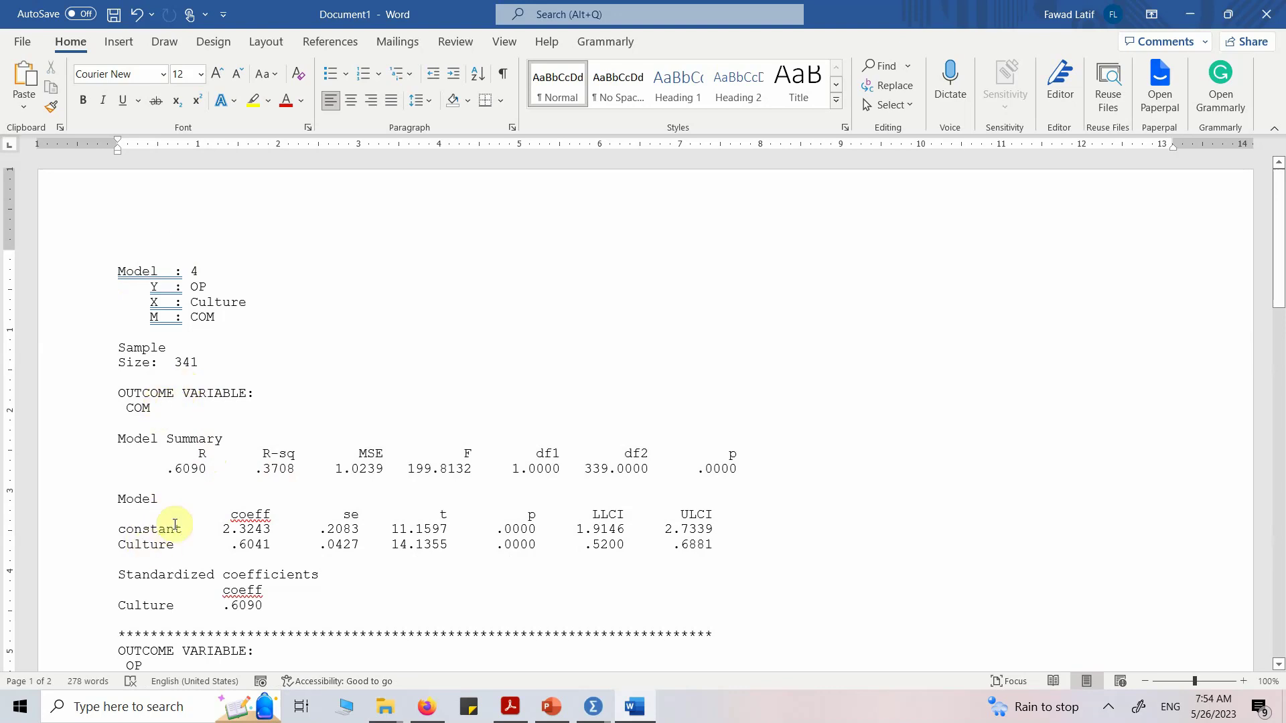
# Switch to PowerPoint and examine the Culture and Commitment boxes in the mediation diagram.
pyautogui.moveTo(589, 707)
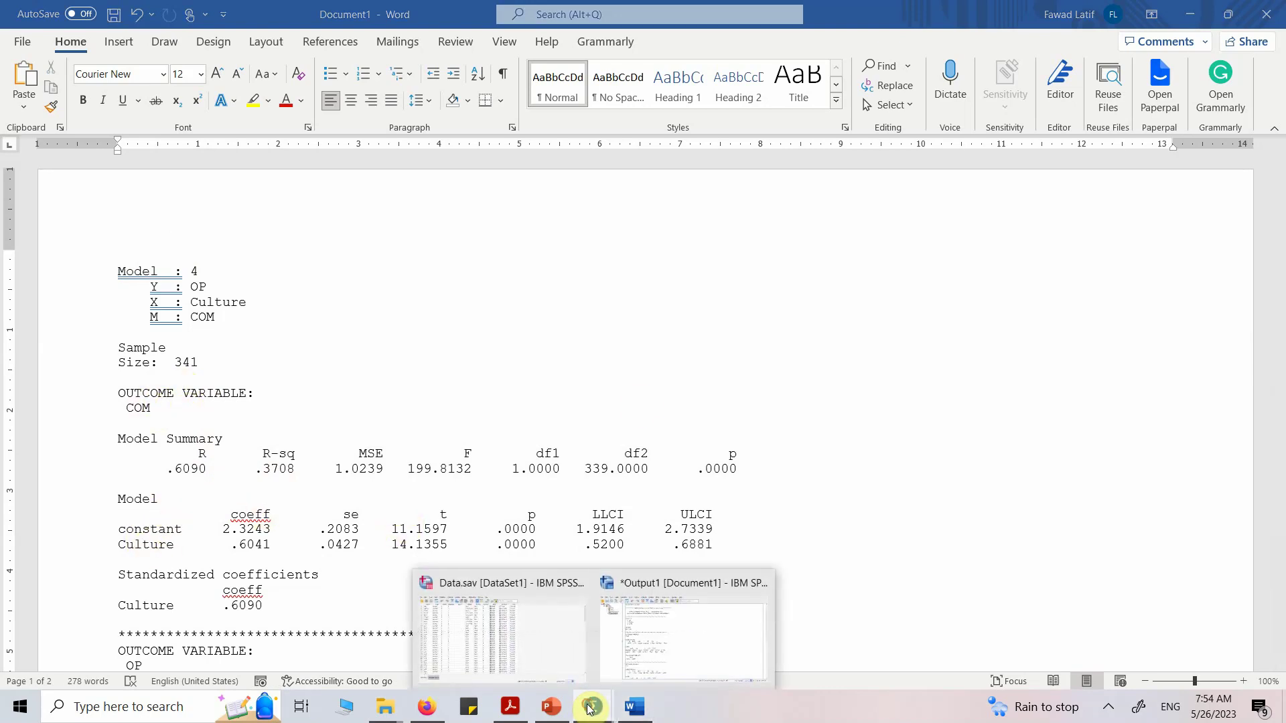
pyautogui.moveTo(632, 623)
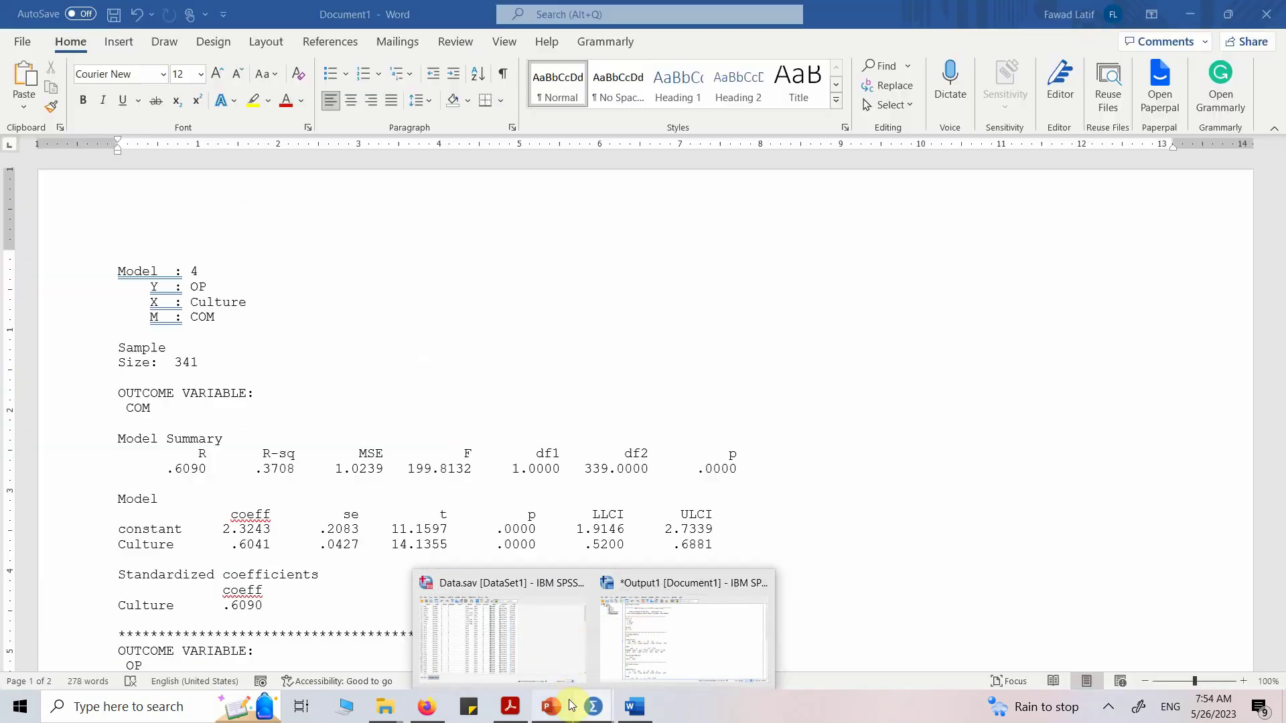
pyautogui.click(552, 706)
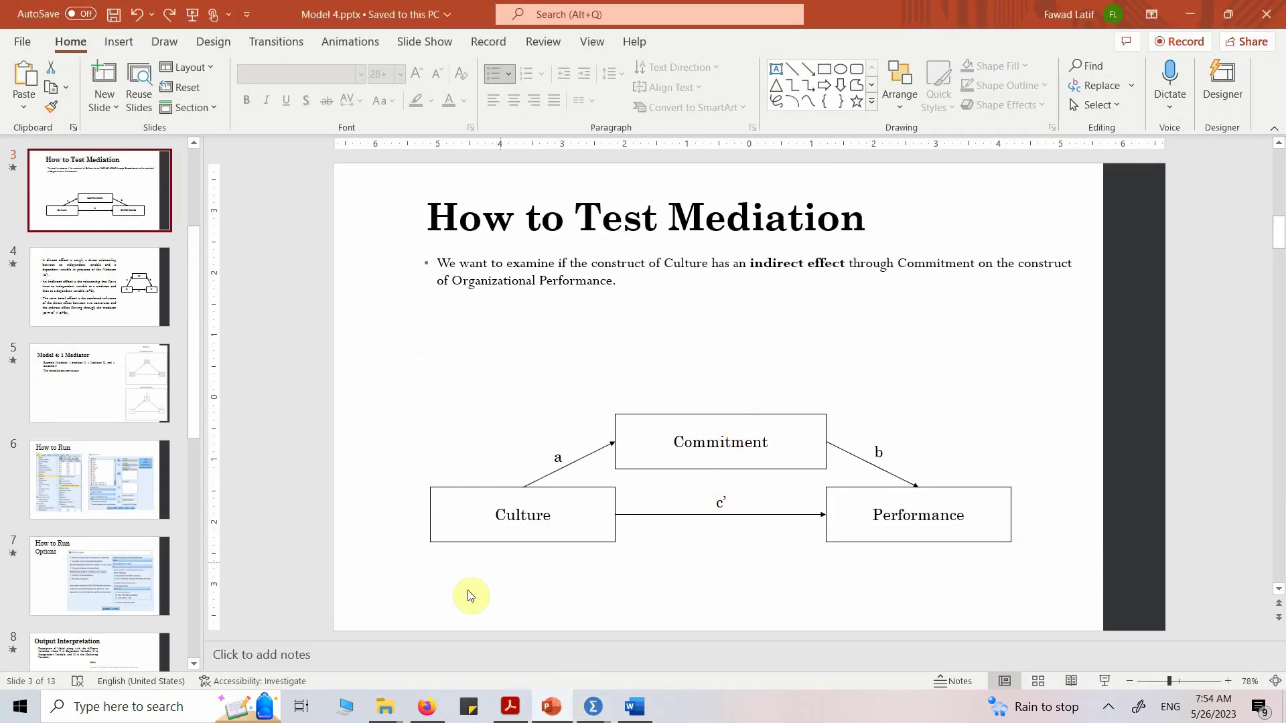
pyautogui.click(517, 522)
pyautogui.click(656, 460)
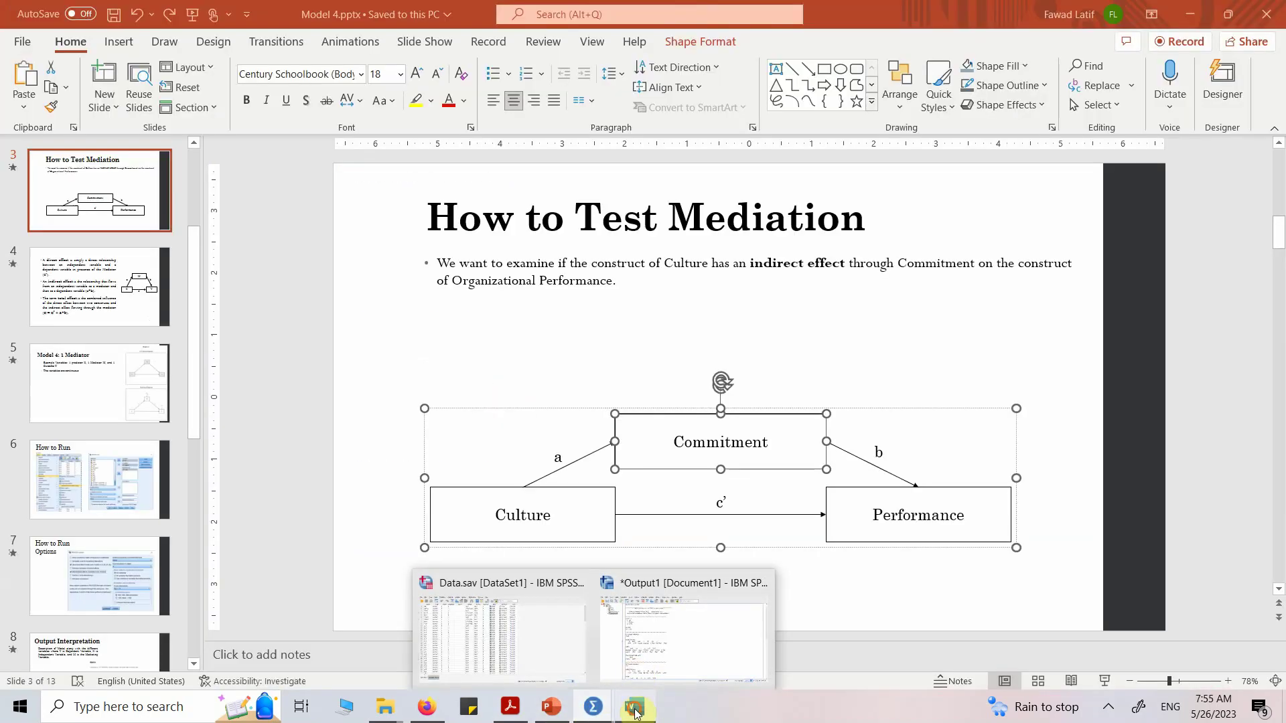
# Return to the Word document and examine R, R-sq and the Culture predictor for the COM outcome.
pyautogui.click(635, 709)
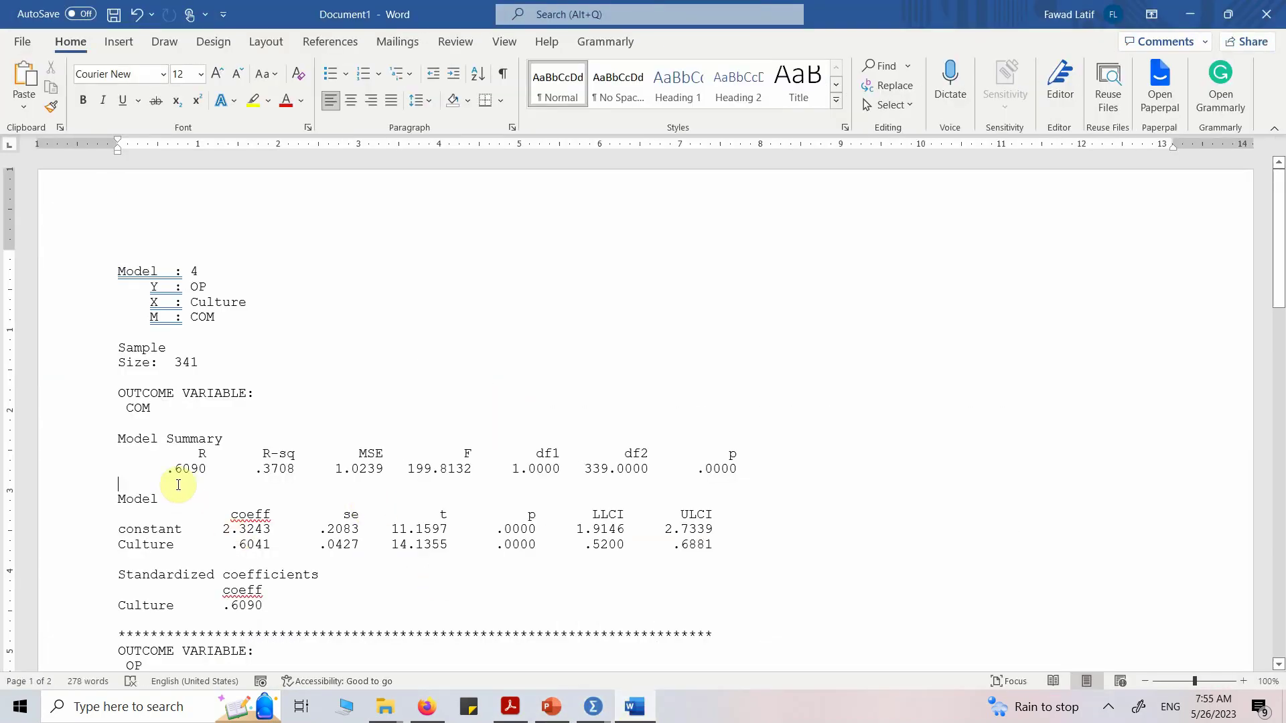
pyautogui.doubleClick(202, 472)
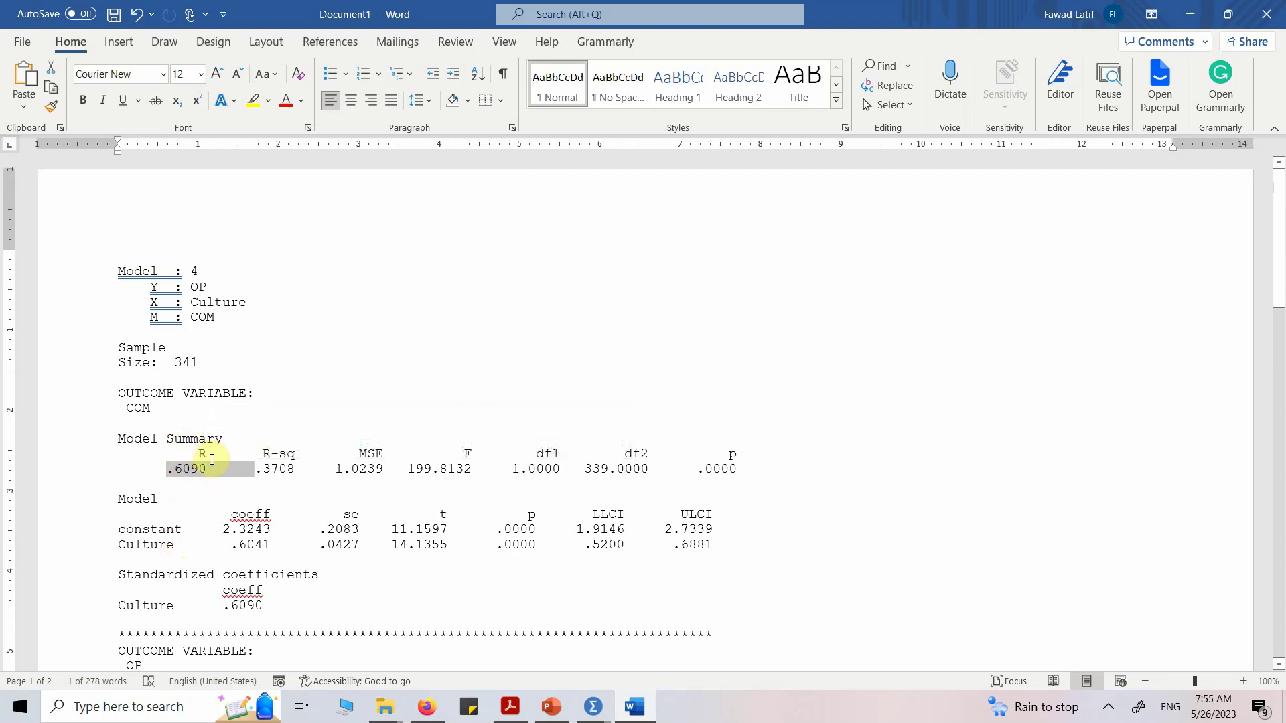
pyautogui.moveTo(212, 457); pyautogui.dragTo(222, 462)
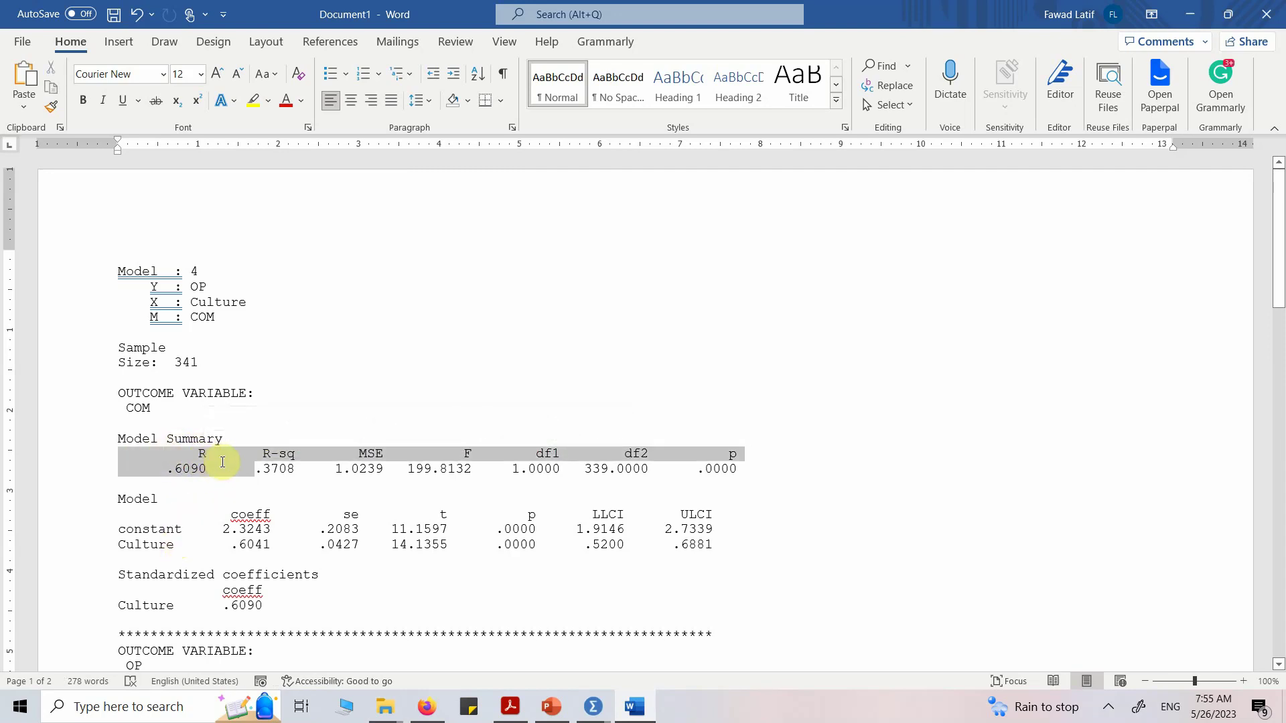
pyautogui.click(205, 468)
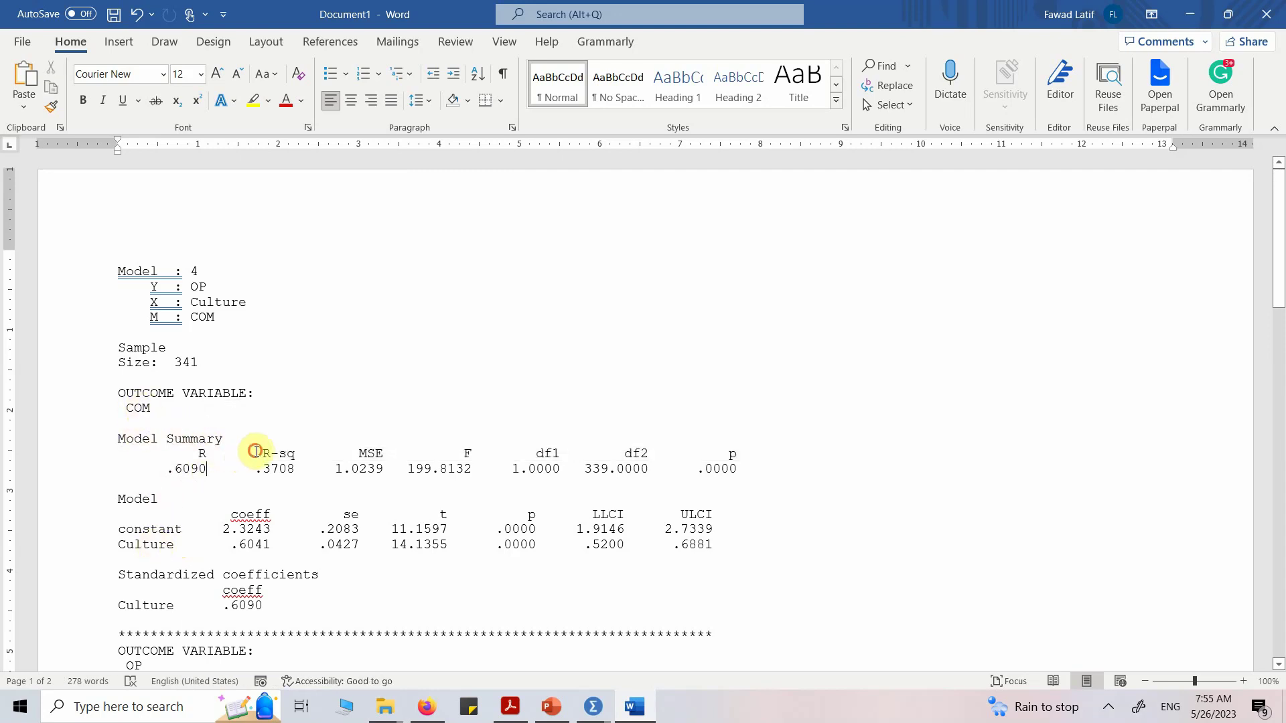
pyautogui.moveTo(256, 451); pyautogui.dragTo(299, 451)
pyautogui.click(191, 469)
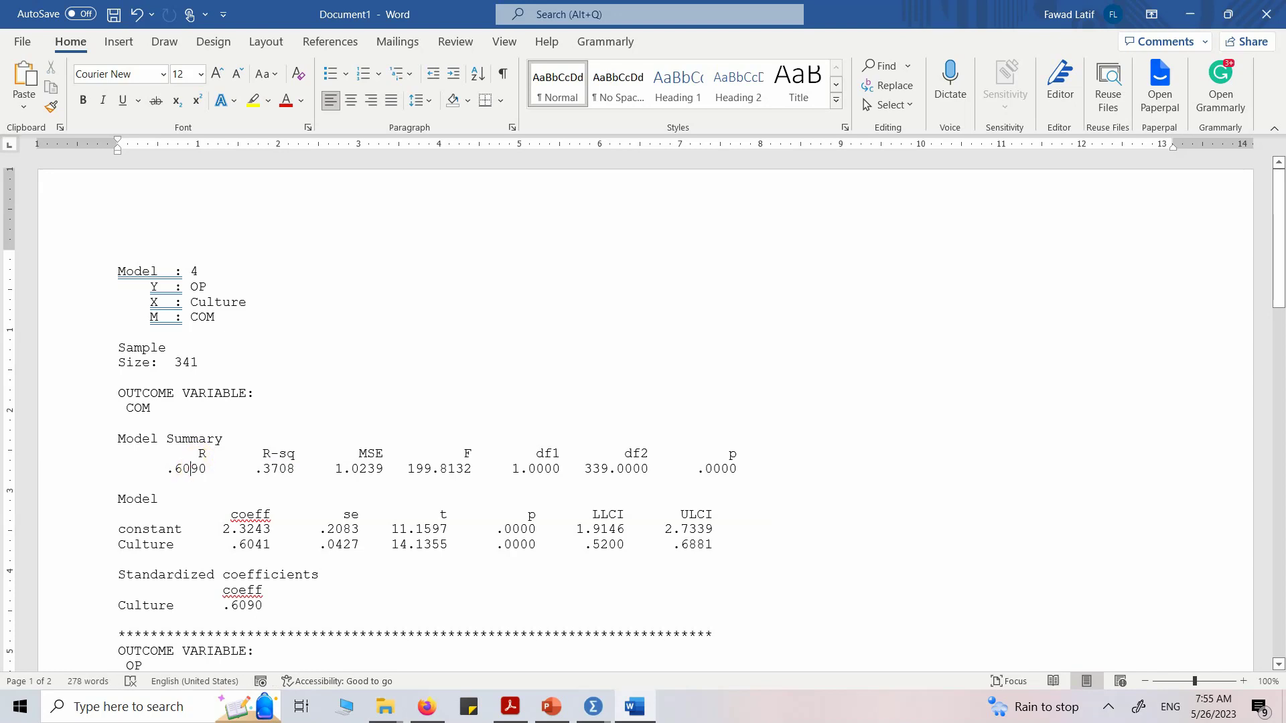
pyautogui.click(300, 464)
pyautogui.moveTo(124, 408); pyautogui.dragTo(150, 408)
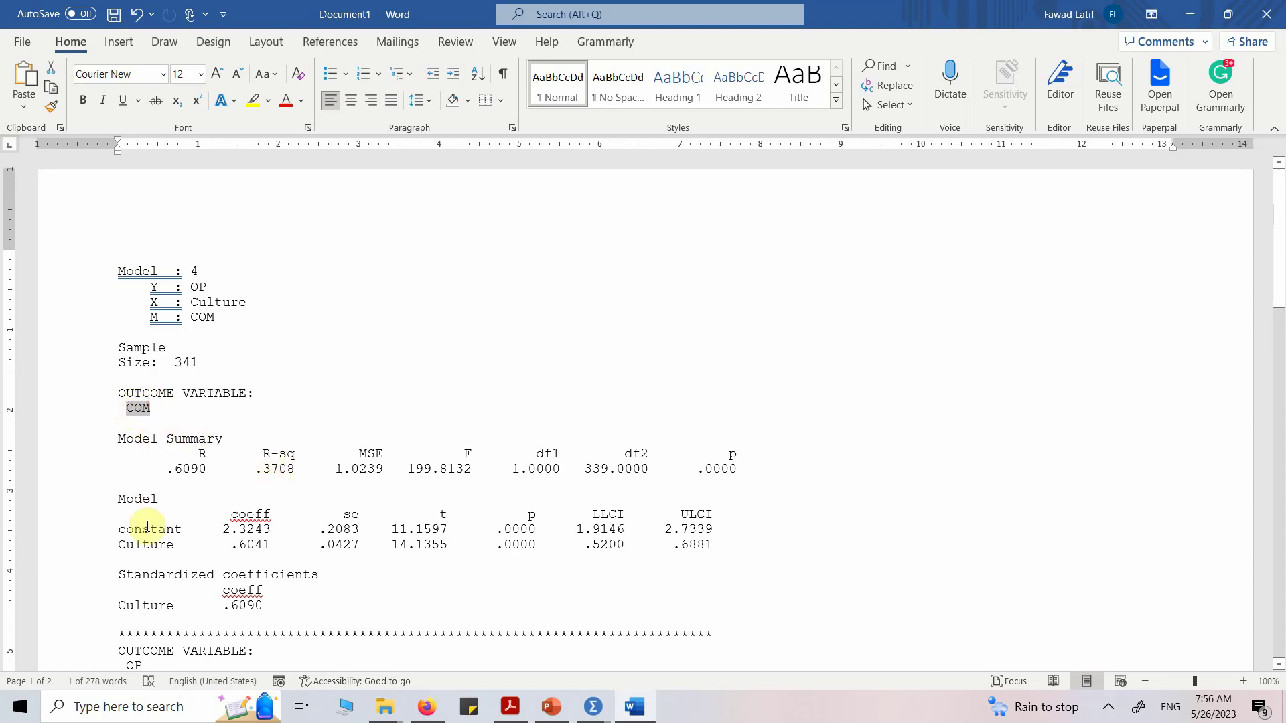
pyautogui.moveTo(122, 539); pyautogui.dragTo(166, 544)
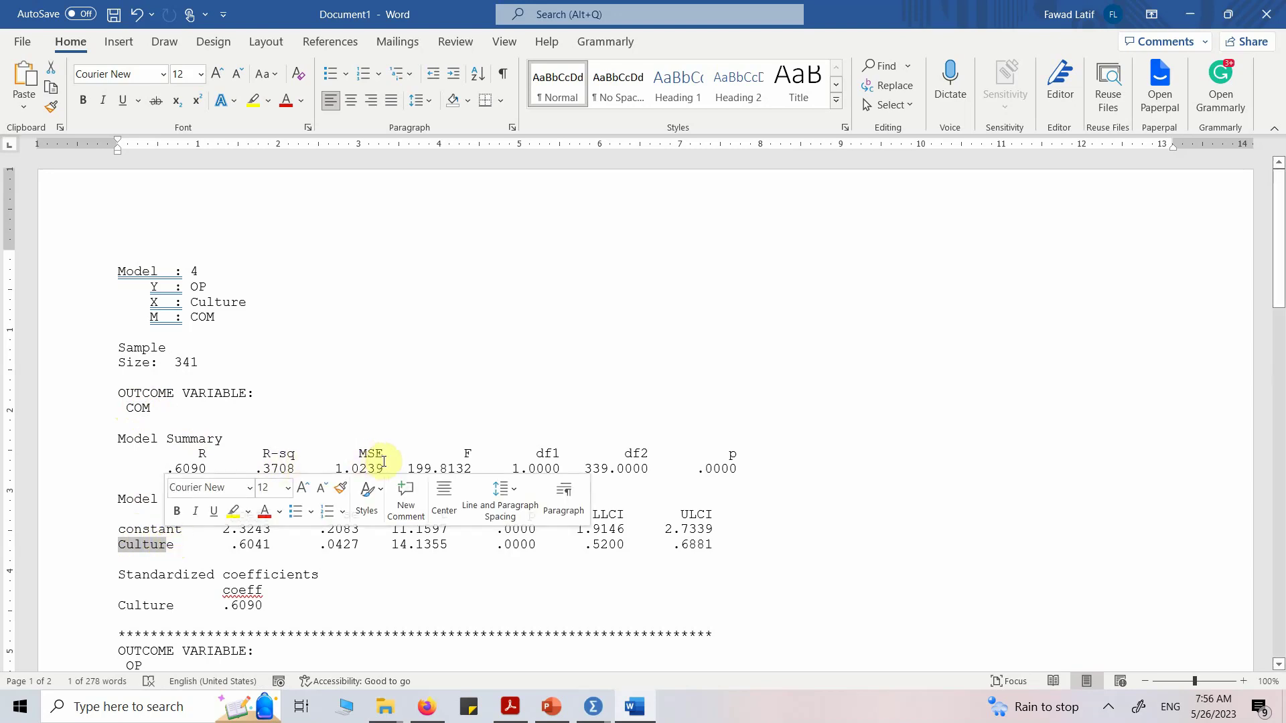
# Examine the COM model summary's p value and the Culture predictor's p, t, coefficient and standardized coefficient.
pyautogui.moveTo(704, 454); pyautogui.dragTo(750, 465)
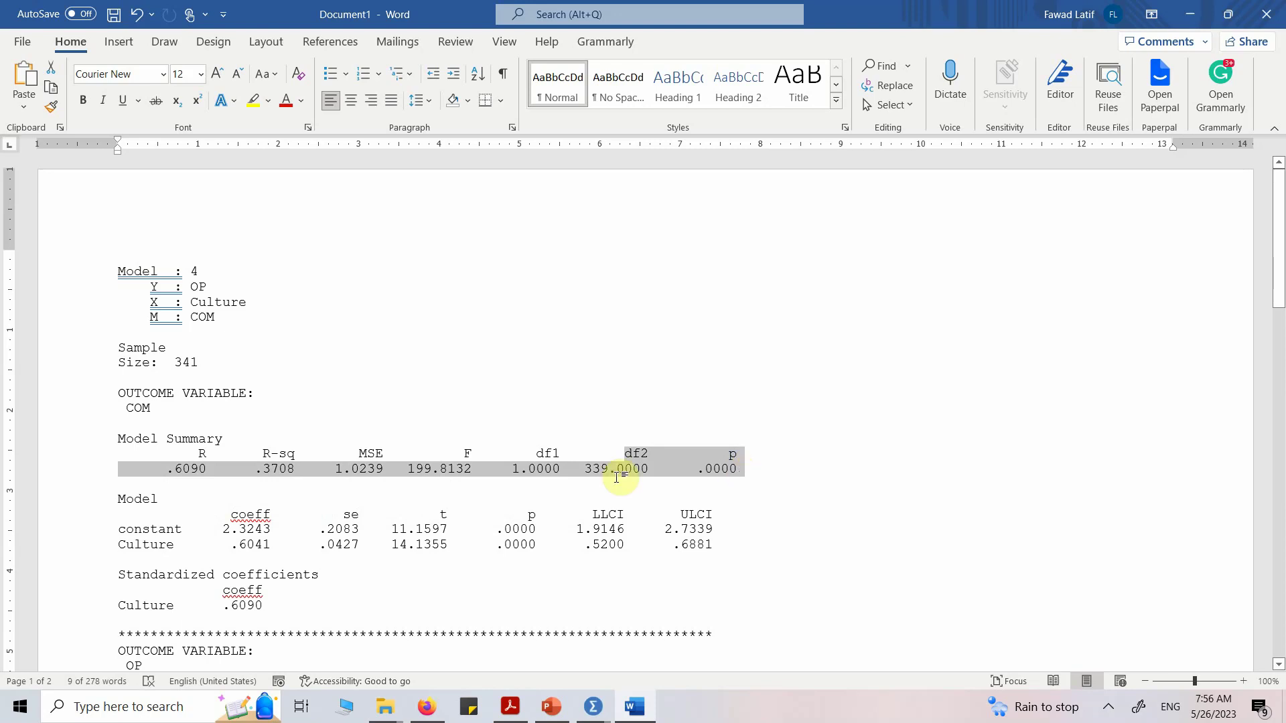
pyautogui.click(184, 551)
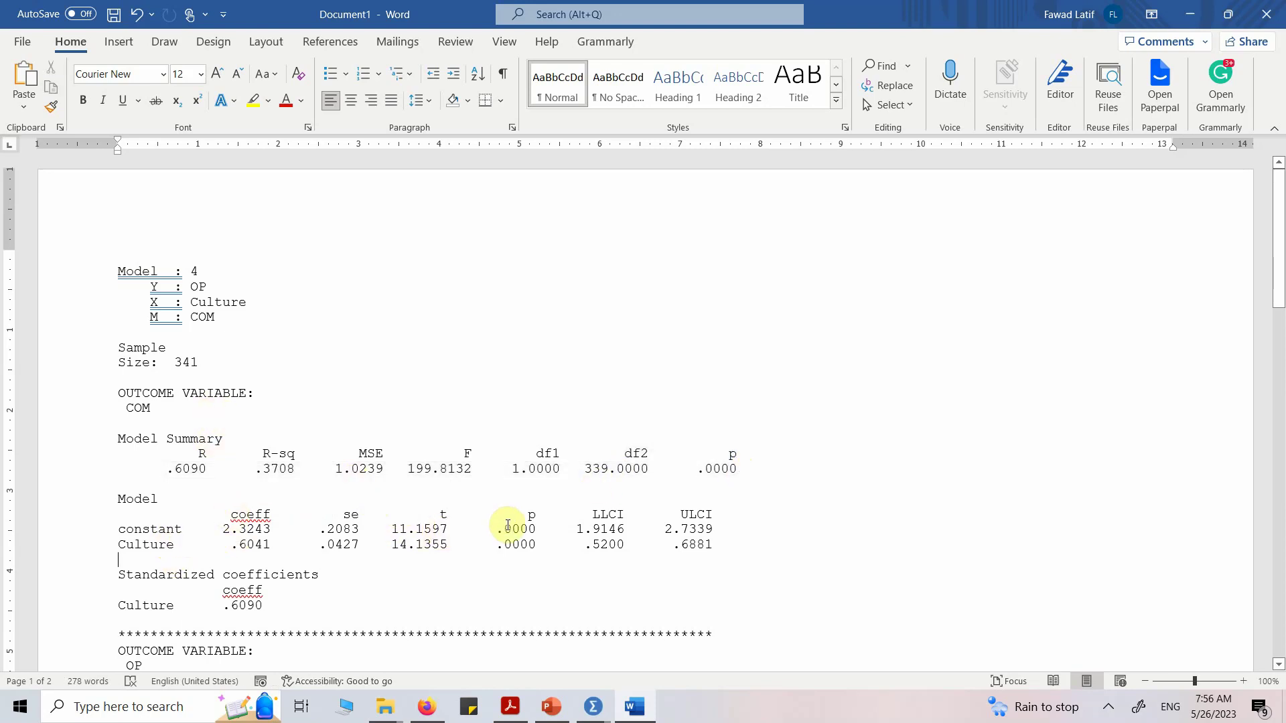
pyautogui.moveTo(484, 545); pyautogui.dragTo(541, 545)
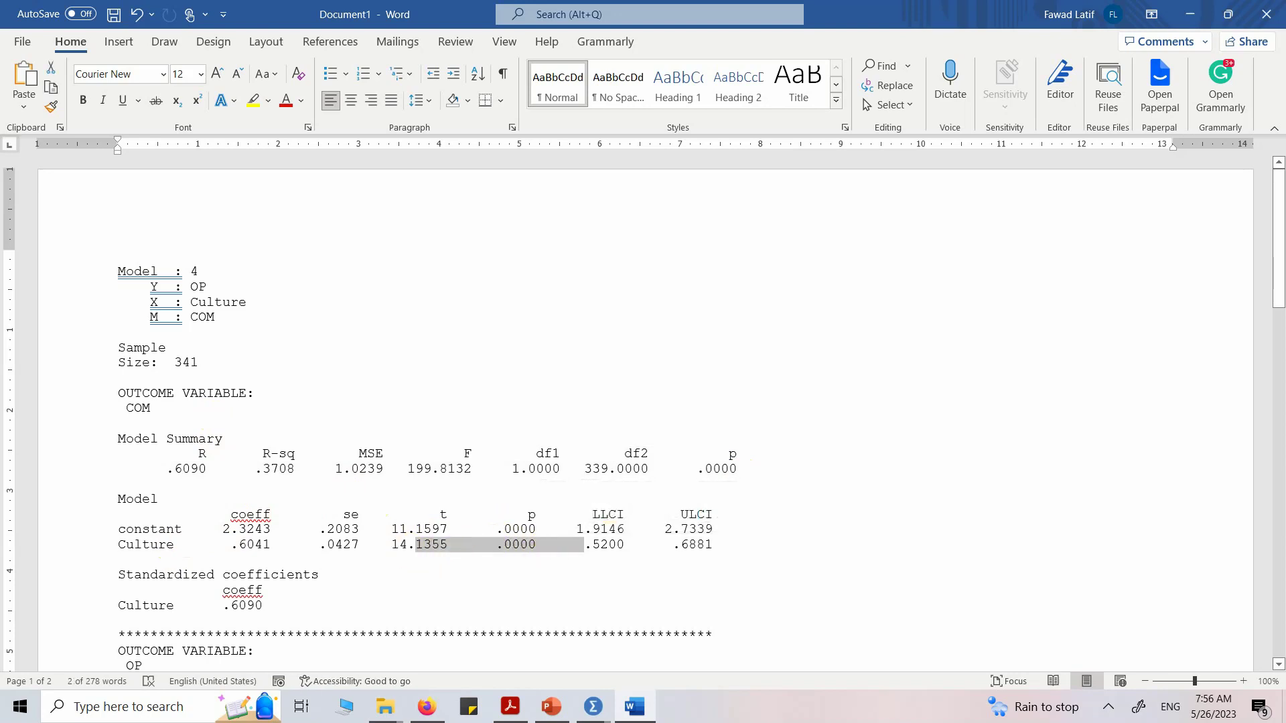
pyautogui.moveTo(392, 546); pyautogui.dragTo(440, 545)
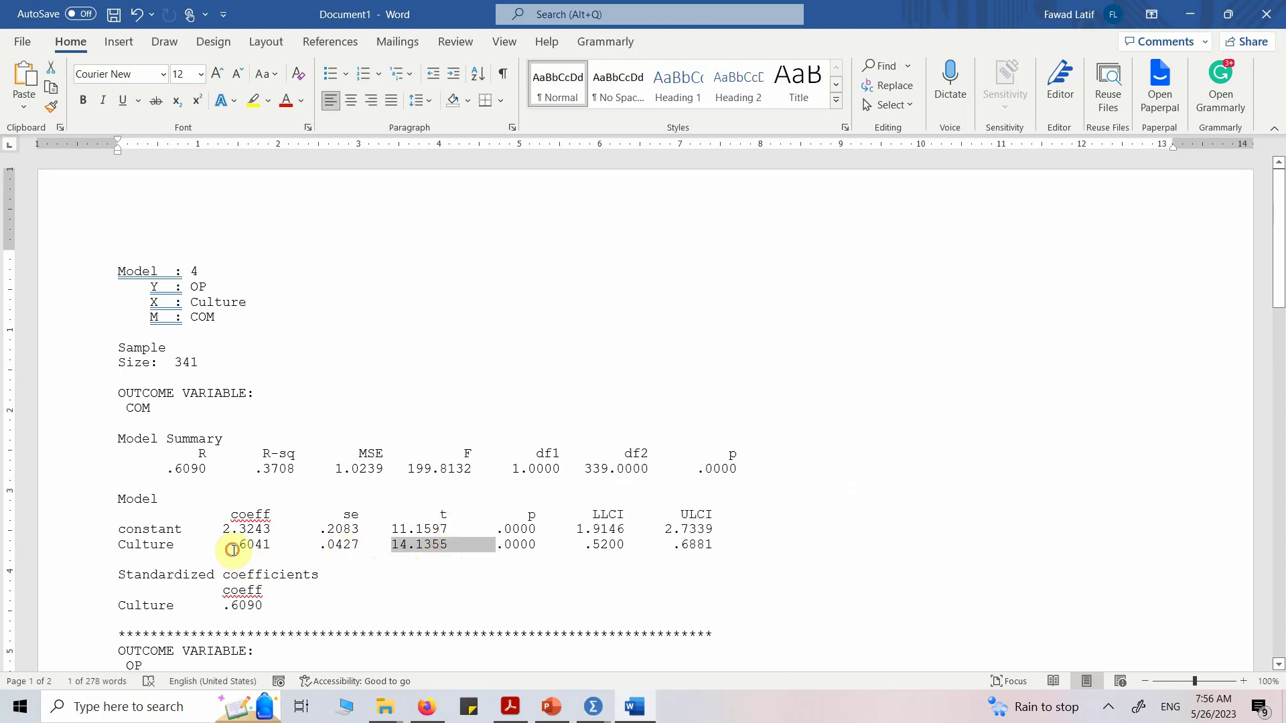
pyautogui.moveTo(231, 546); pyautogui.dragTo(282, 547)
pyautogui.click(256, 596)
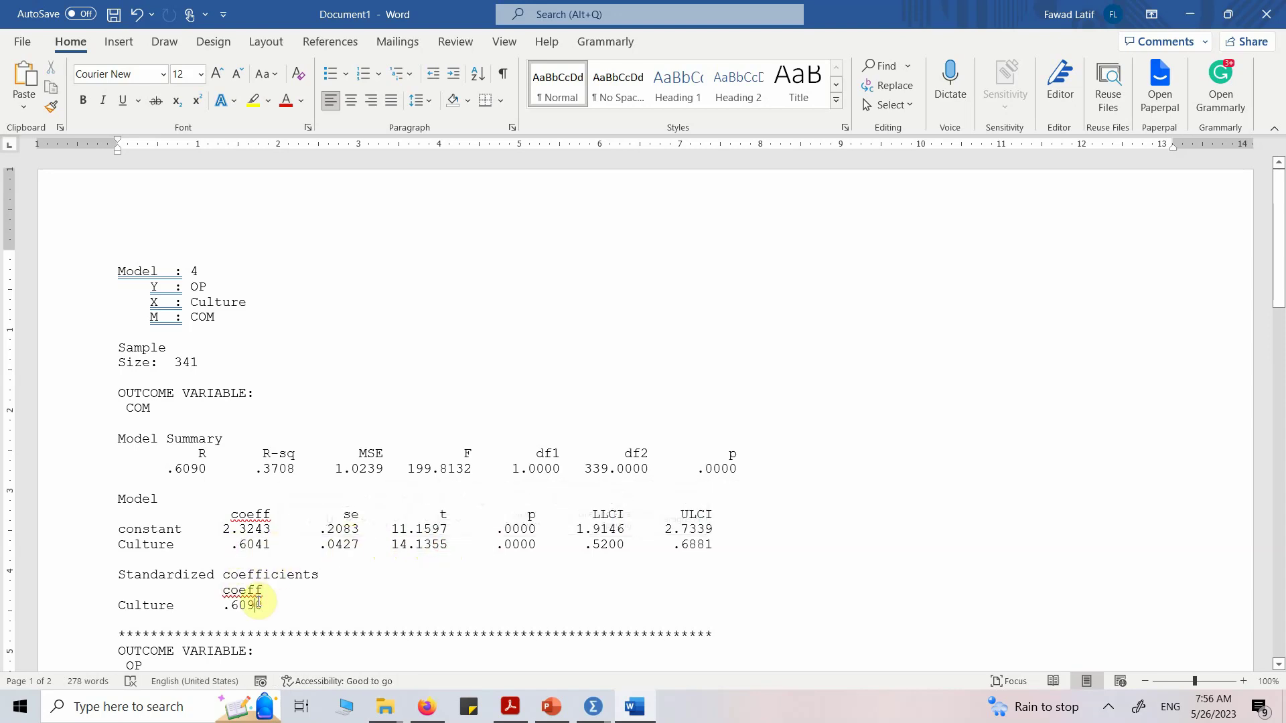
# Check path b in the PowerPoint mediation diagram, then return to Word and examine R and R-sq for the OP outcome.
pyautogui.scroll(-4, 293, 577)
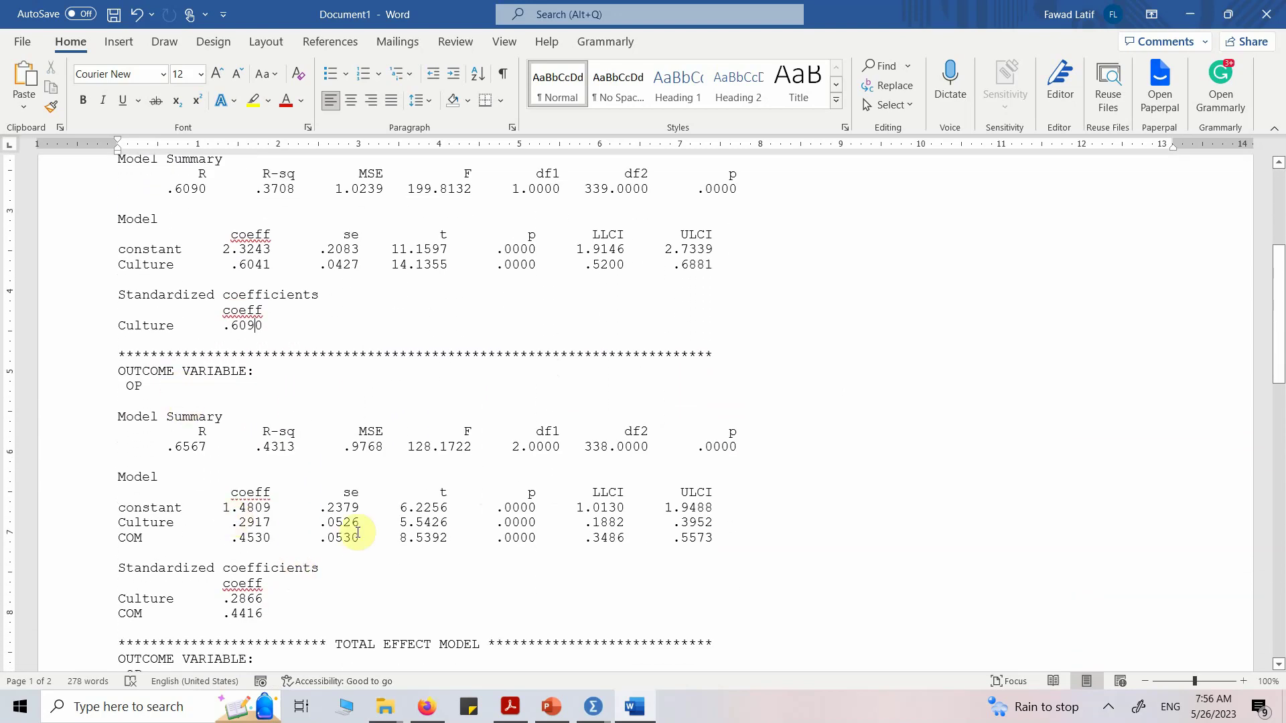
pyautogui.hotkey('alt', 'Tab')
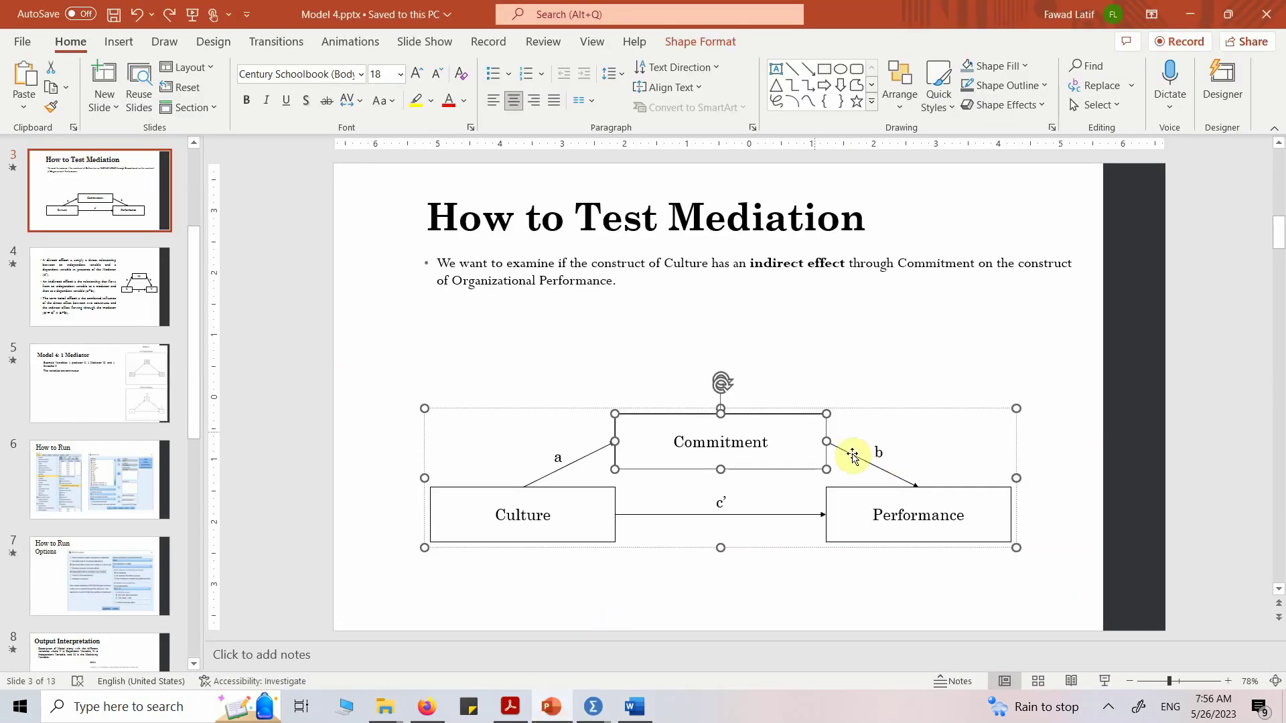
pyautogui.click(634, 706)
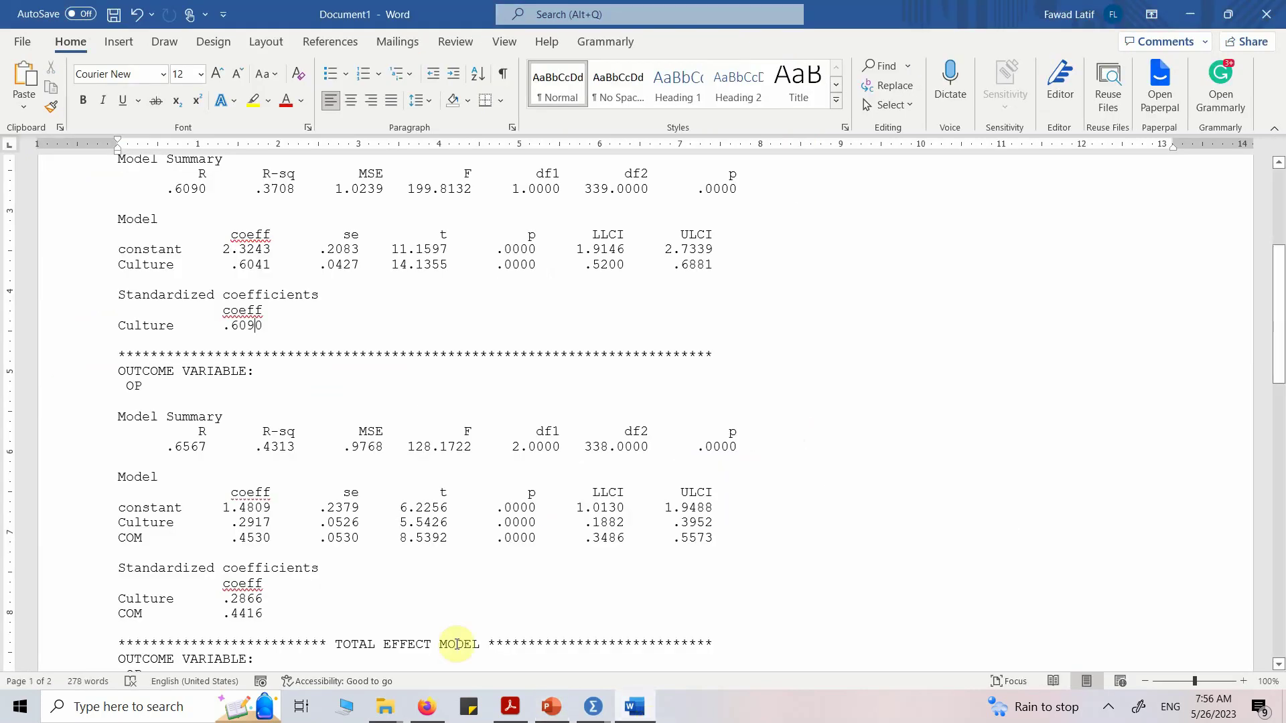
pyautogui.doubleClick(175, 447)
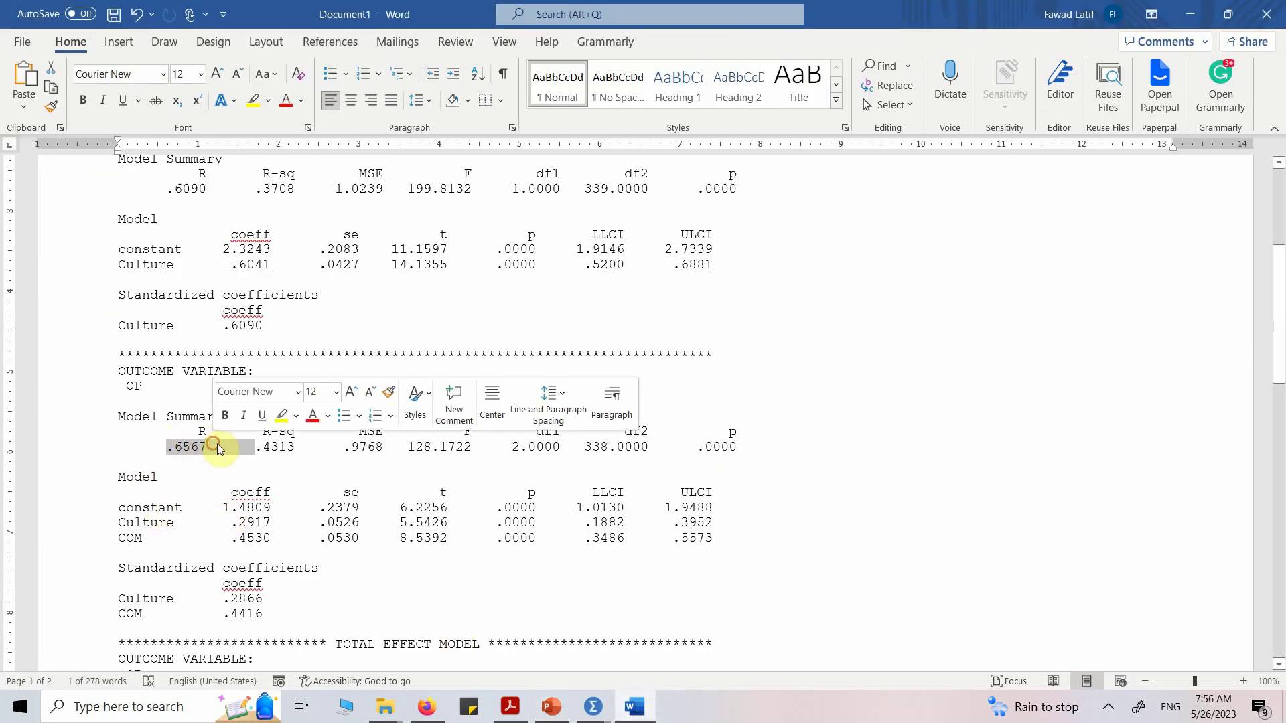
pyautogui.click(298, 444)
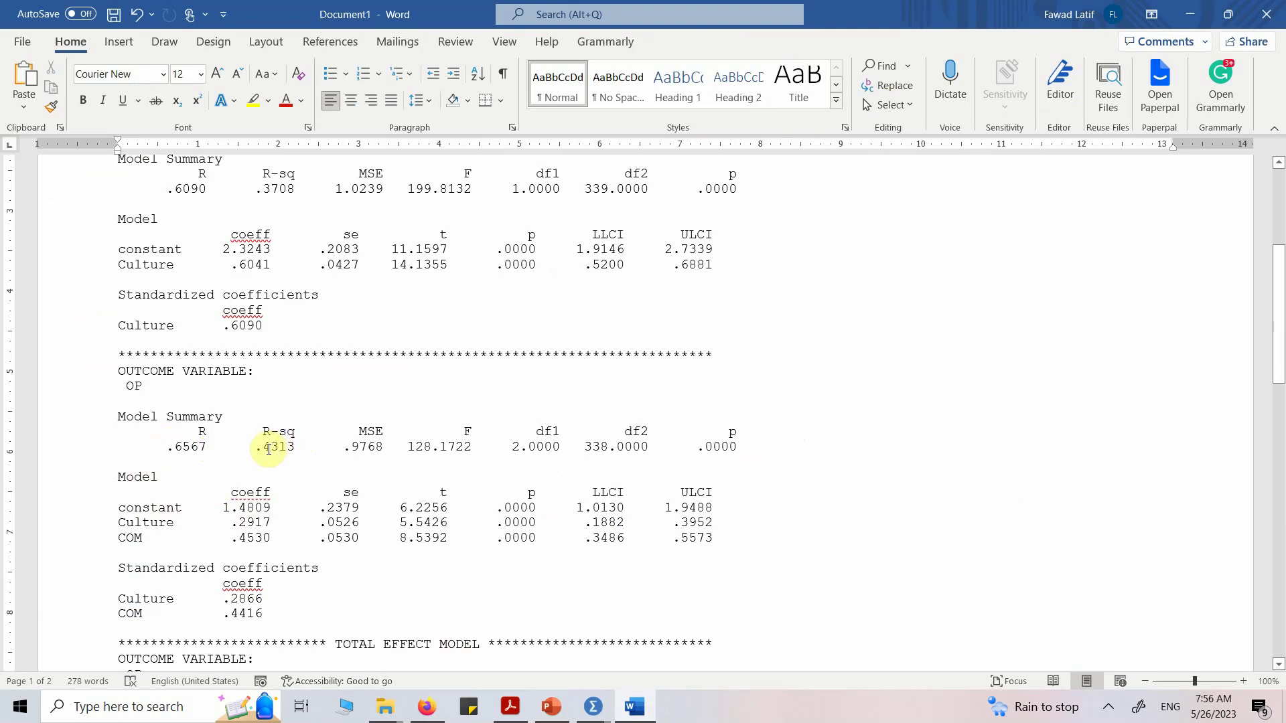
pyautogui.doubleClick(264, 448)
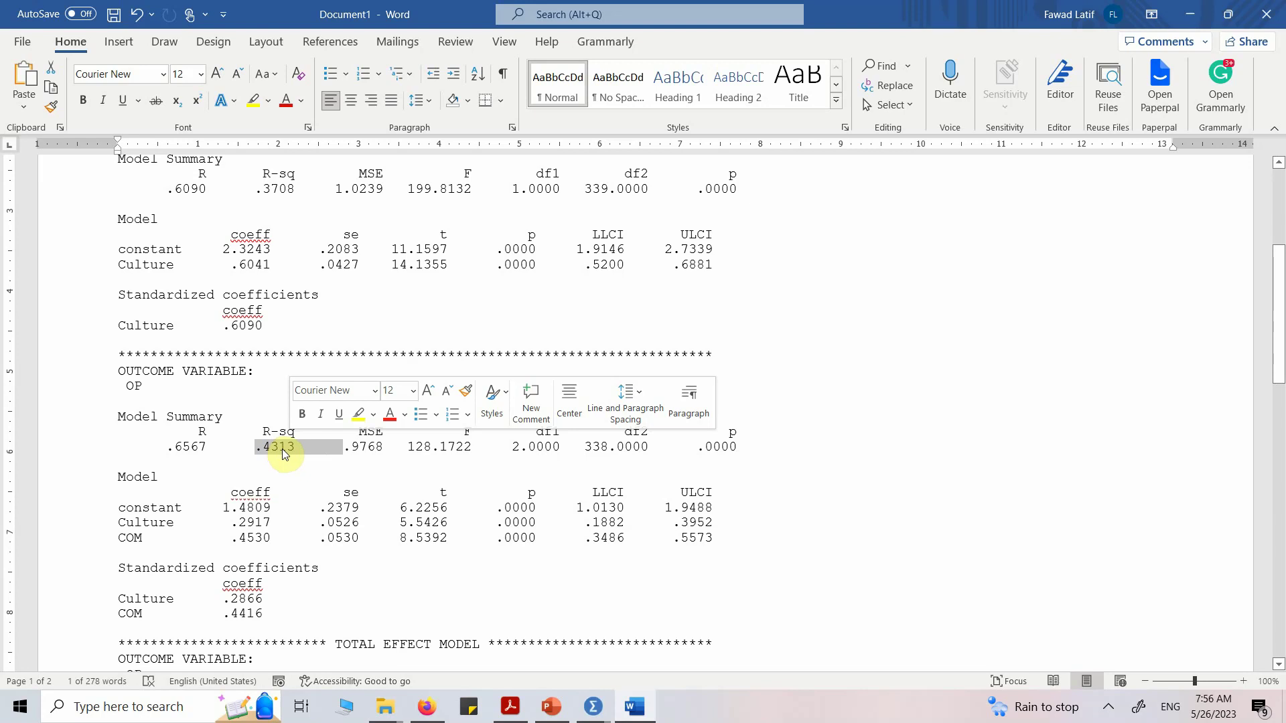
# Examine the Culture and COM predictors of the OP outcome, including their p values, LLCI and ULCI.
pyautogui.doubleClick(134, 387)
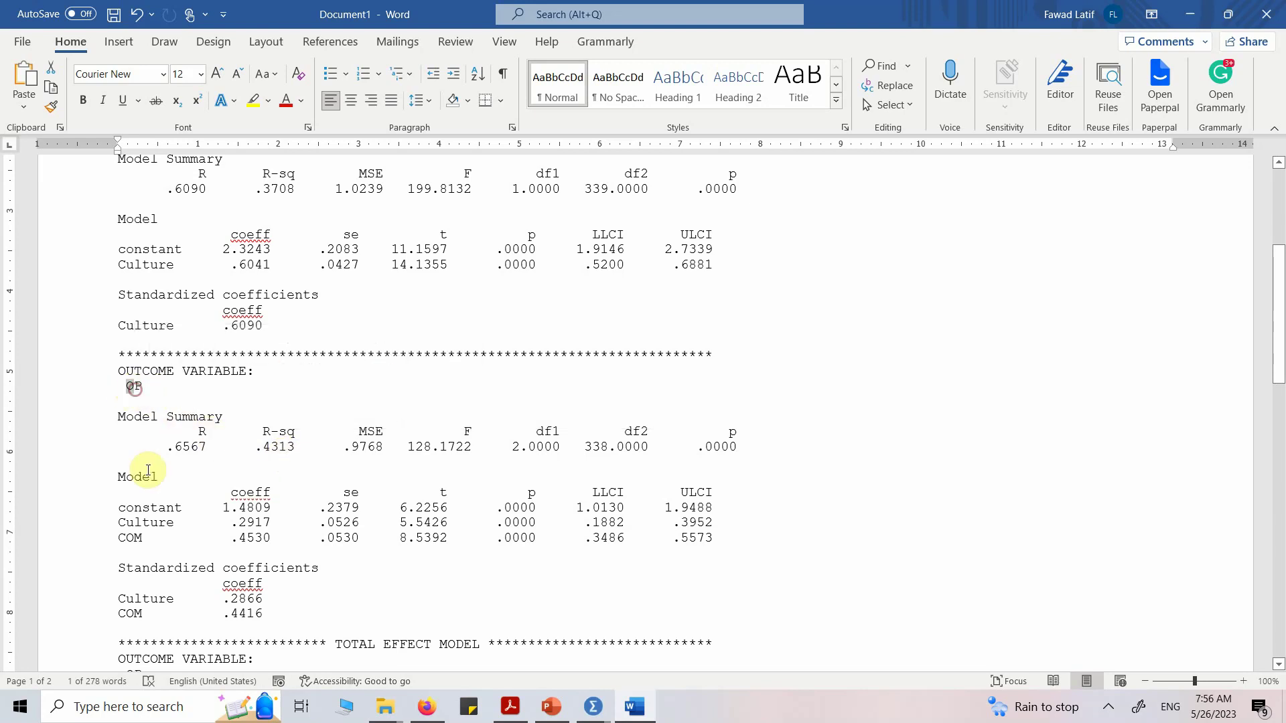
pyautogui.doubleClick(150, 529)
pyautogui.moveTo(151, 531); pyautogui.dragTo(130, 535)
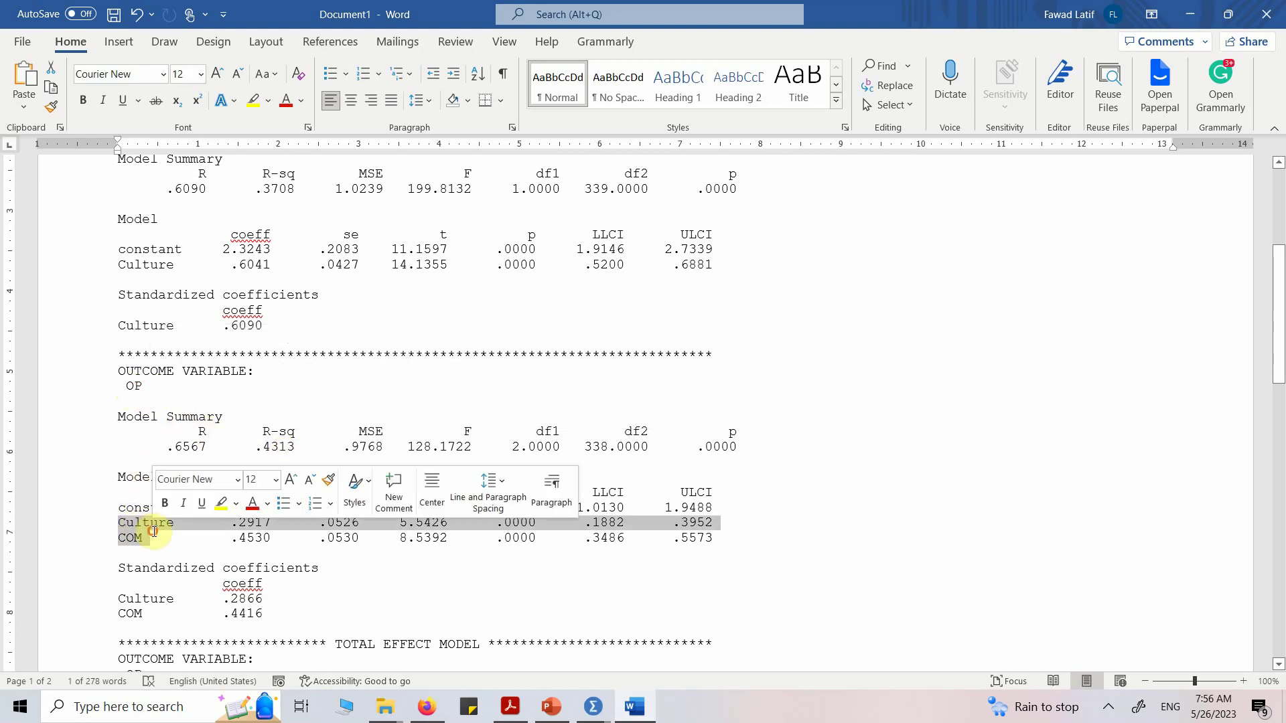
pyautogui.moveTo(455, 528); pyautogui.dragTo(520, 533)
pyautogui.click(512, 529)
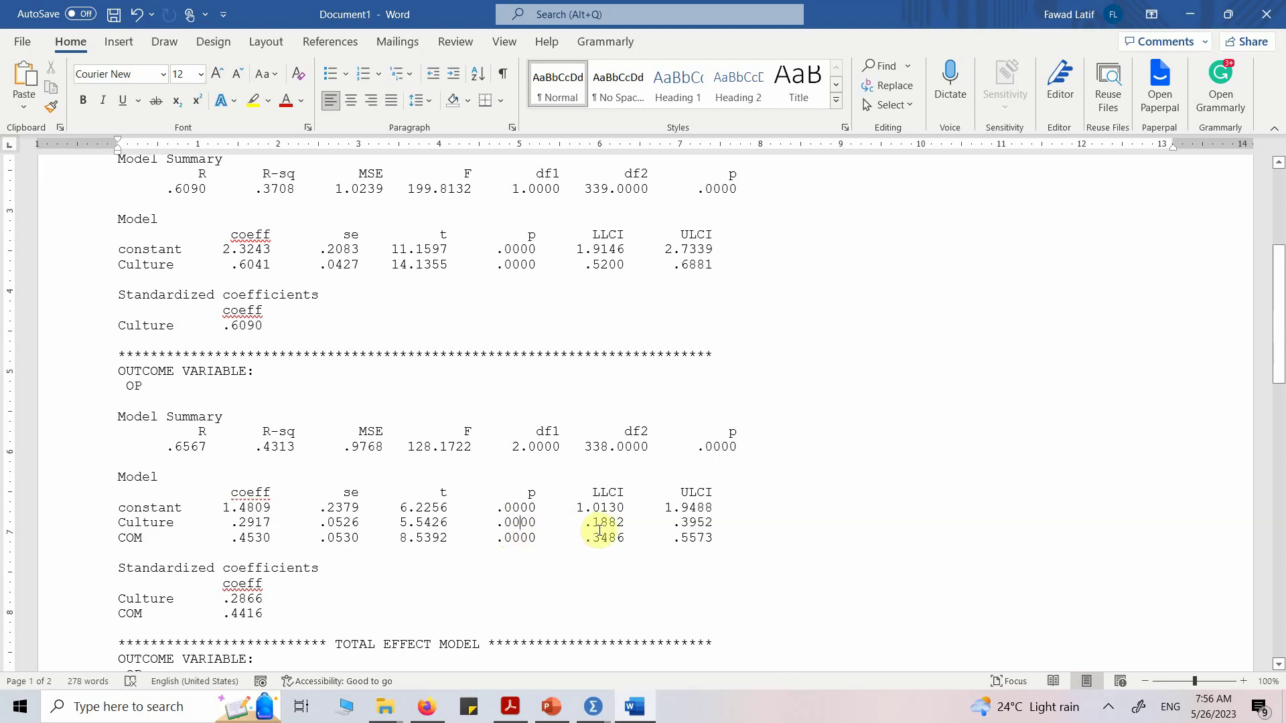
pyautogui.moveTo(587, 519); pyautogui.dragTo(714, 523)
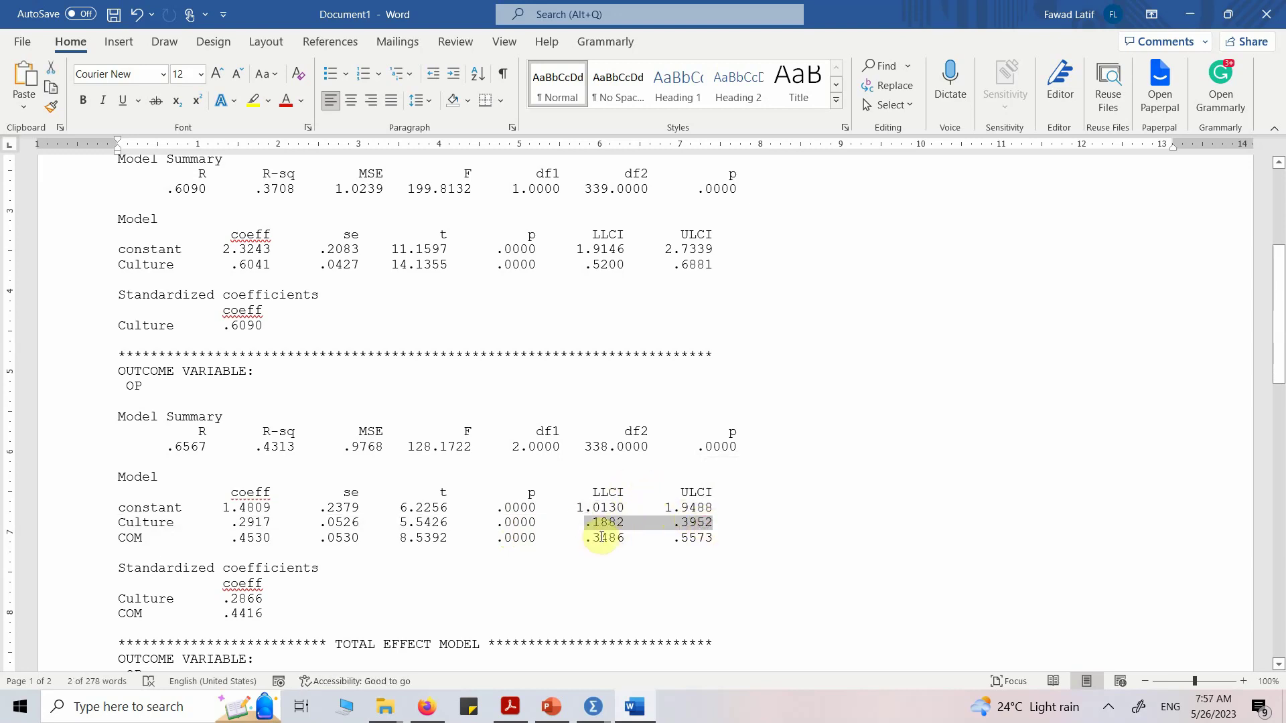
pyautogui.moveTo(607, 537); pyautogui.dragTo(696, 539)
pyautogui.click(639, 544)
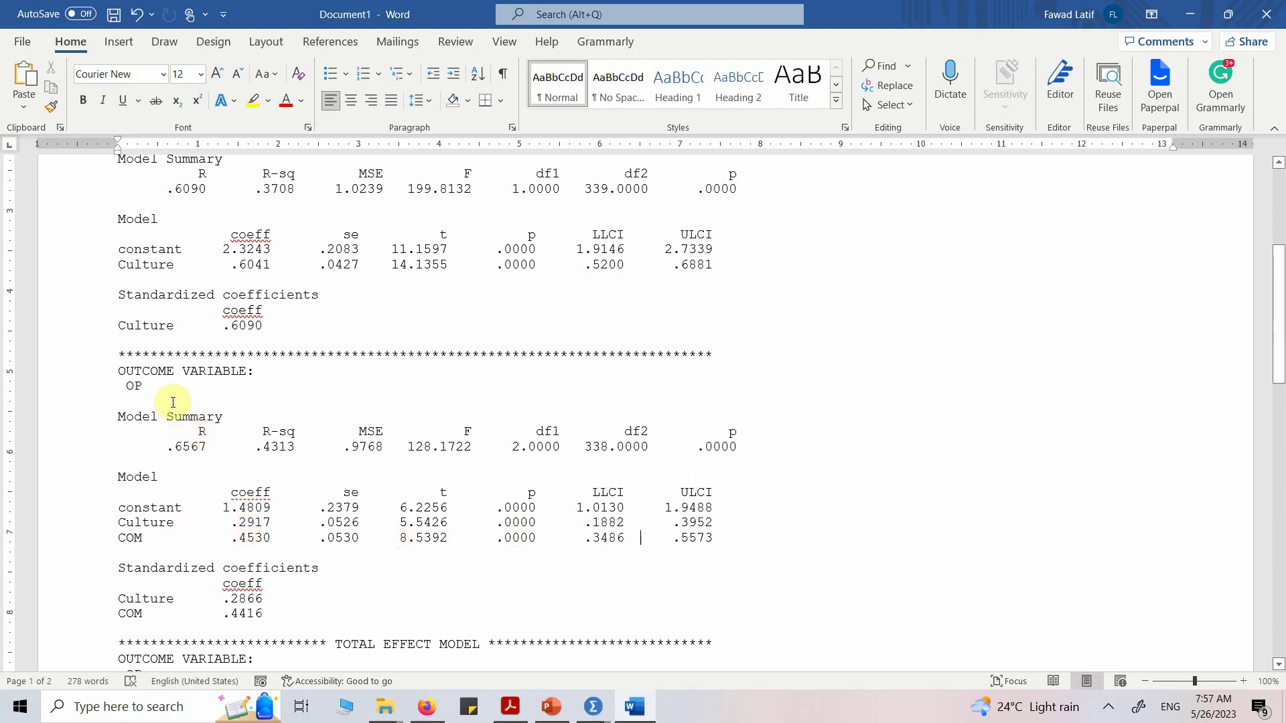
# Examine the Culture predictor and its coefficient in the total effect model for OP.
pyautogui.scroll(-10, 169, 388)
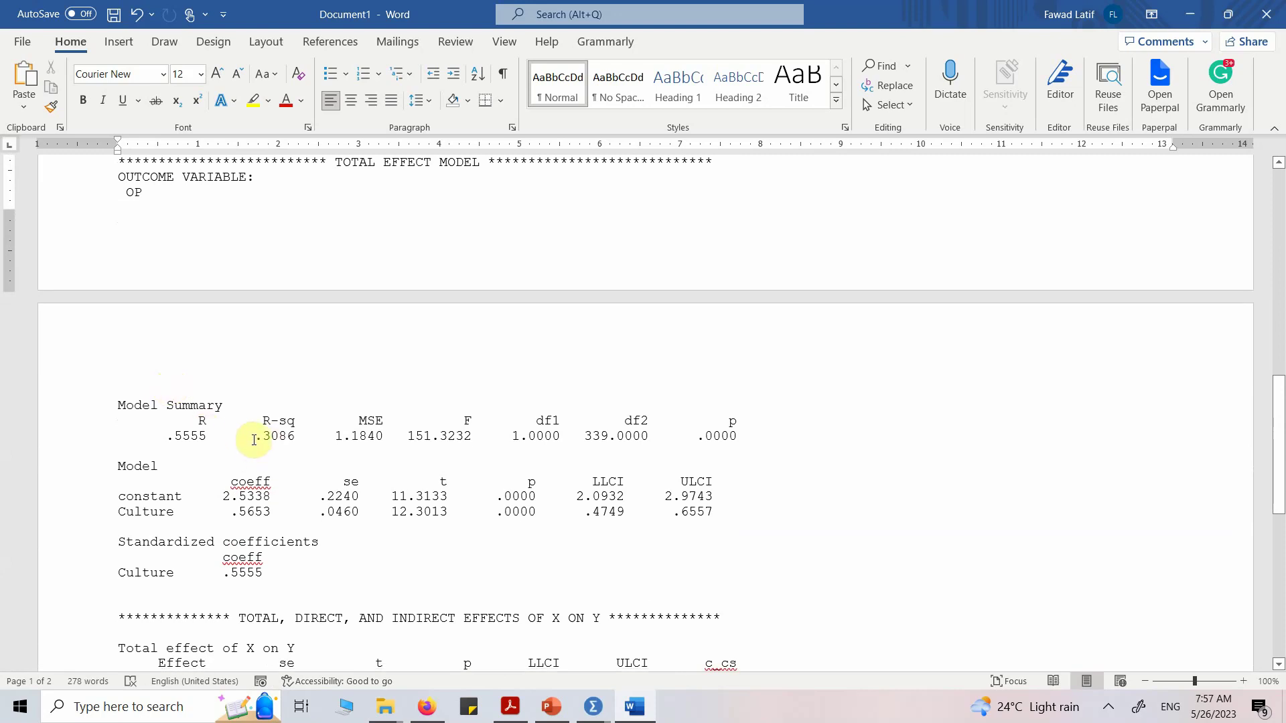
pyautogui.scroll(1, 258, 410)
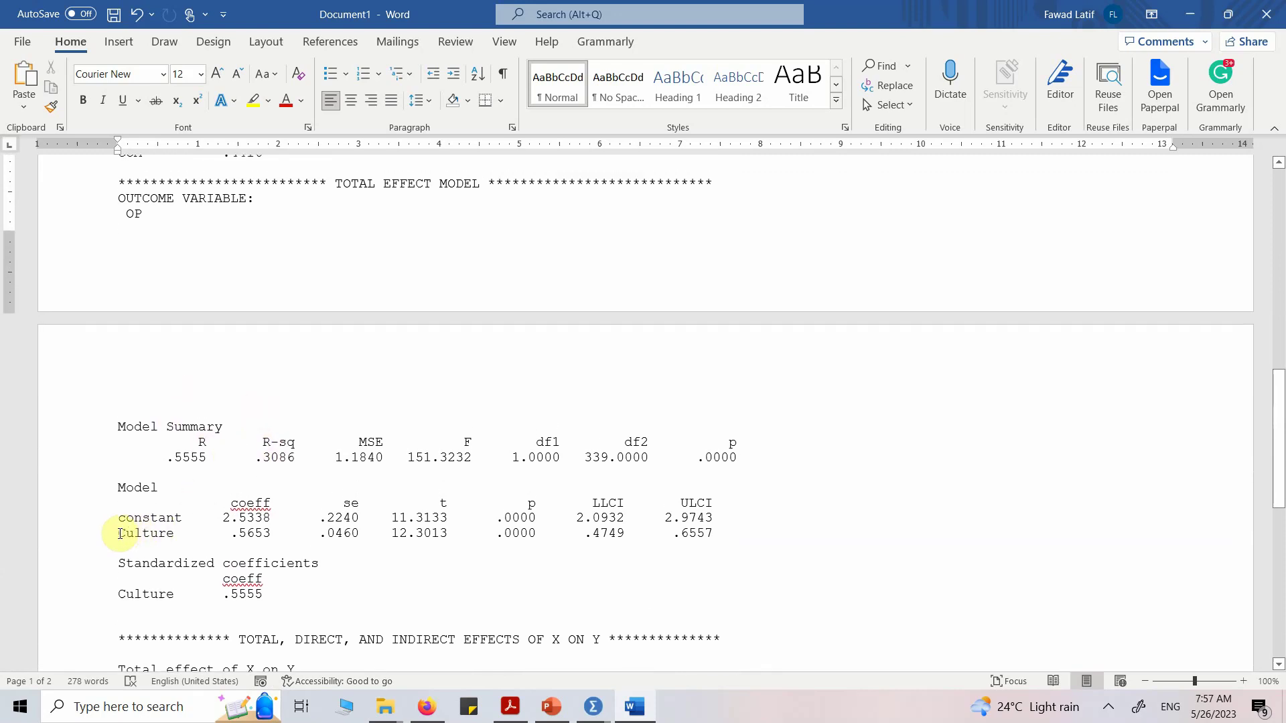
pyautogui.moveTo(119, 534); pyautogui.dragTo(175, 534)
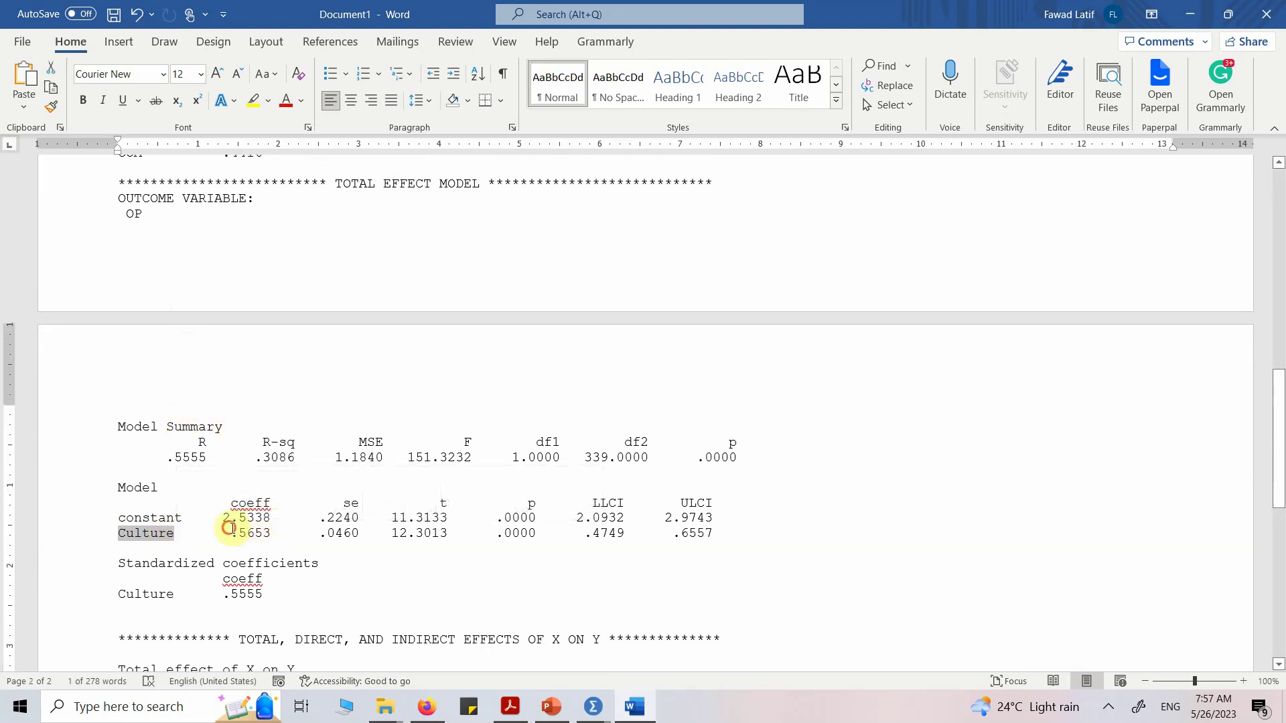
pyautogui.moveTo(228, 534); pyautogui.dragTo(278, 532)
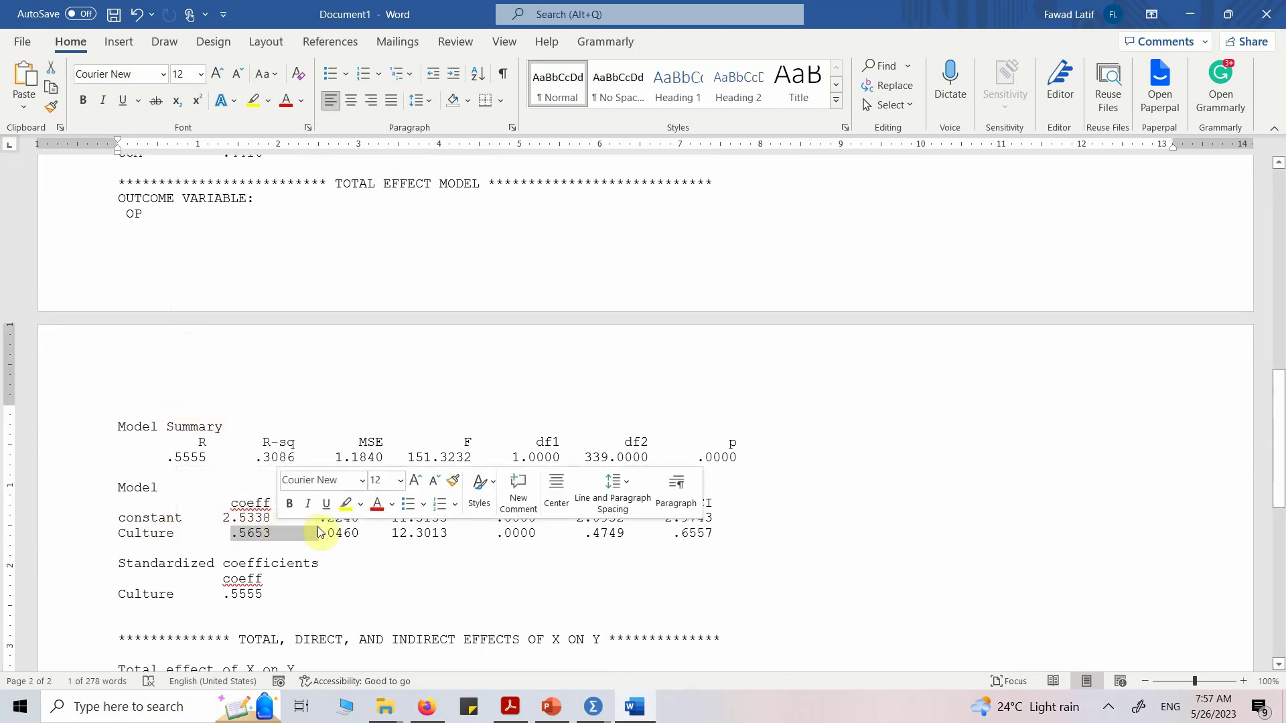
# Examine the indirect effect of X on Y through COM and its effect value.
pyautogui.scroll(-5, 318, 533)
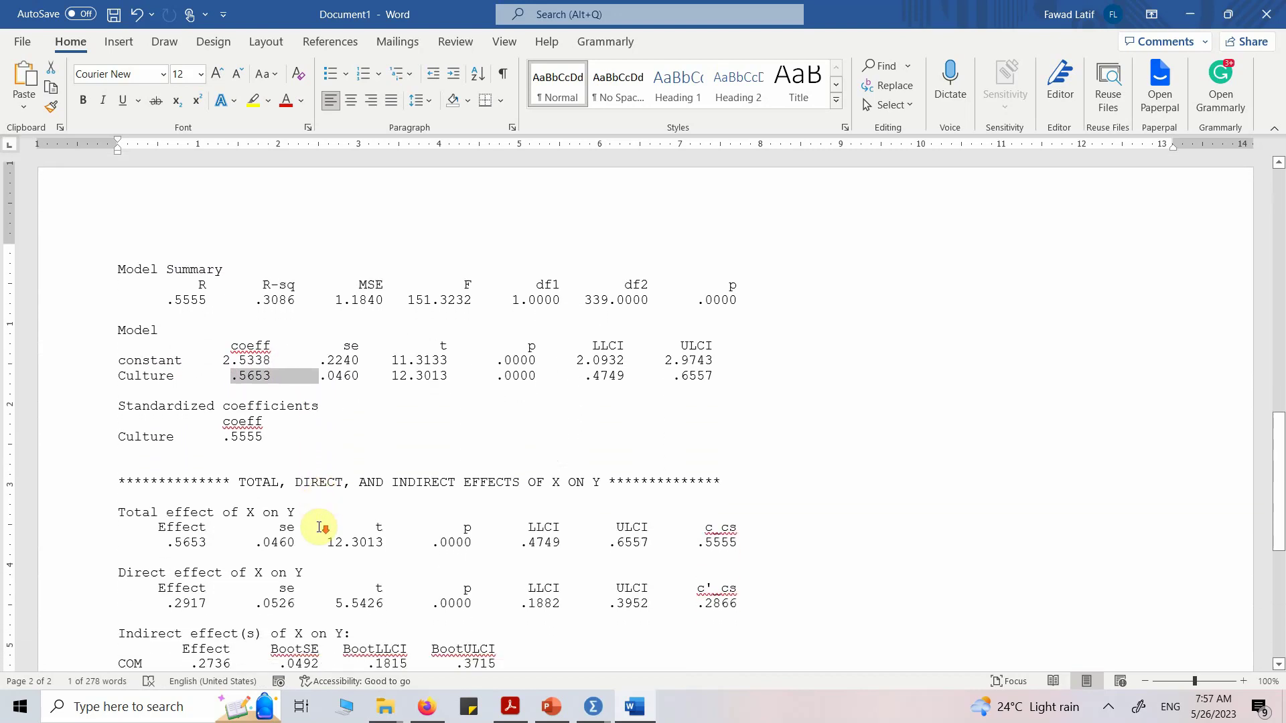
pyautogui.scroll(-1, 319, 530)
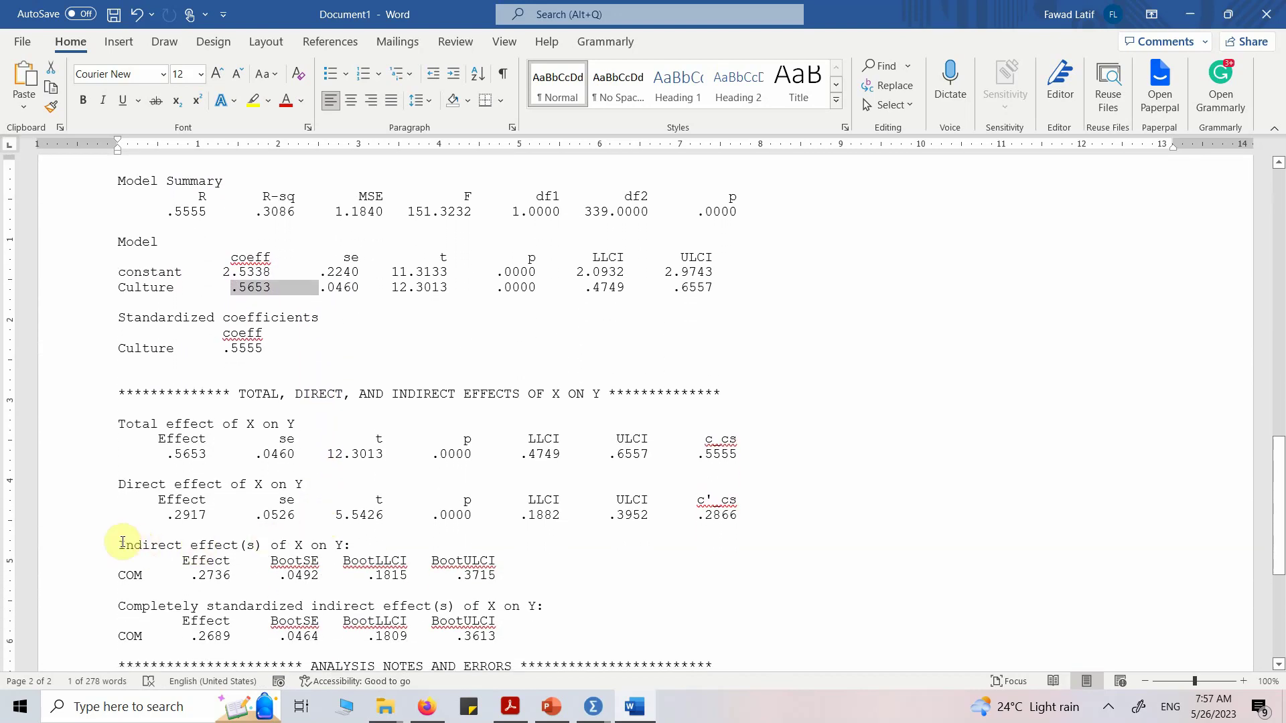
pyautogui.moveTo(115, 545); pyautogui.dragTo(584, 576)
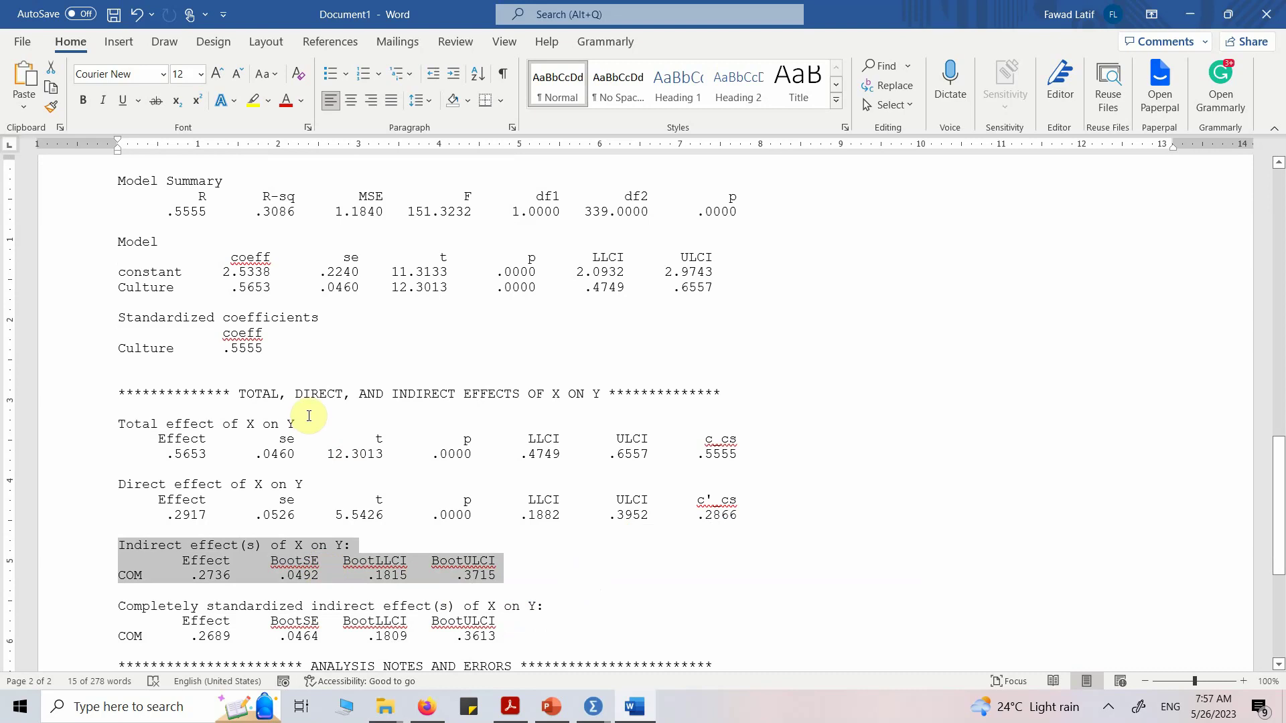
pyautogui.click(172, 560)
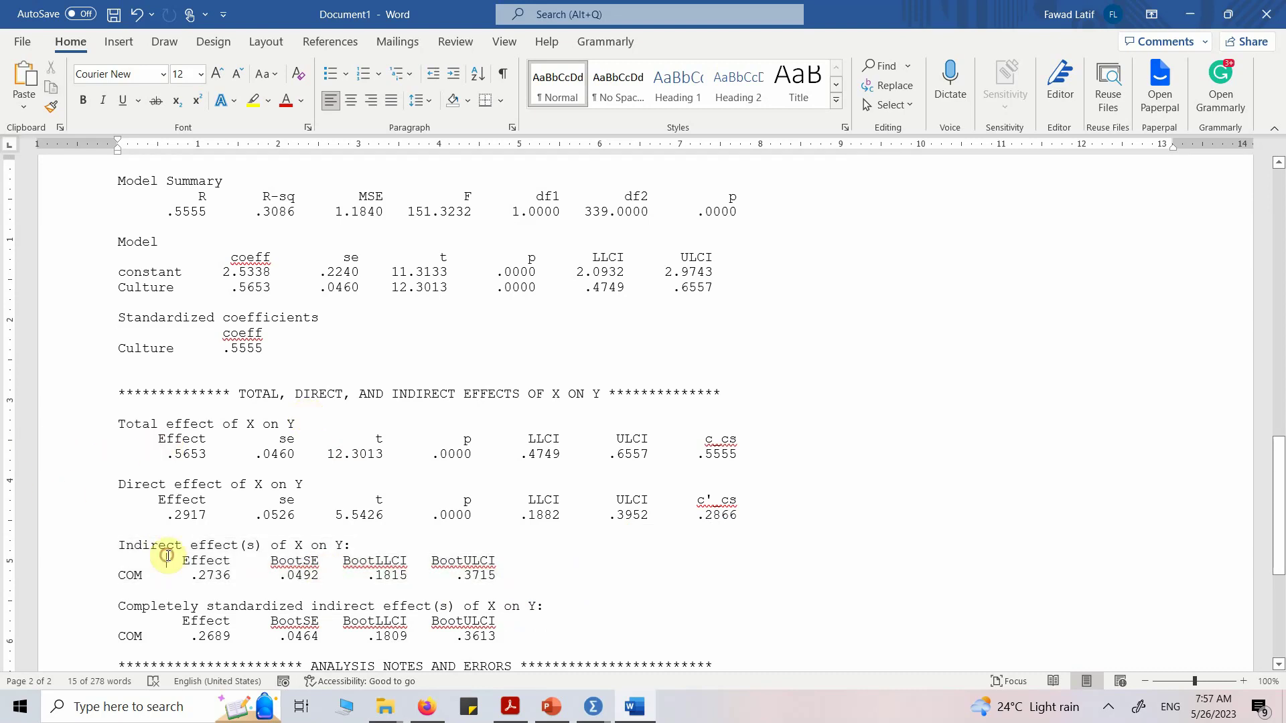
pyautogui.doubleClick(200, 576)
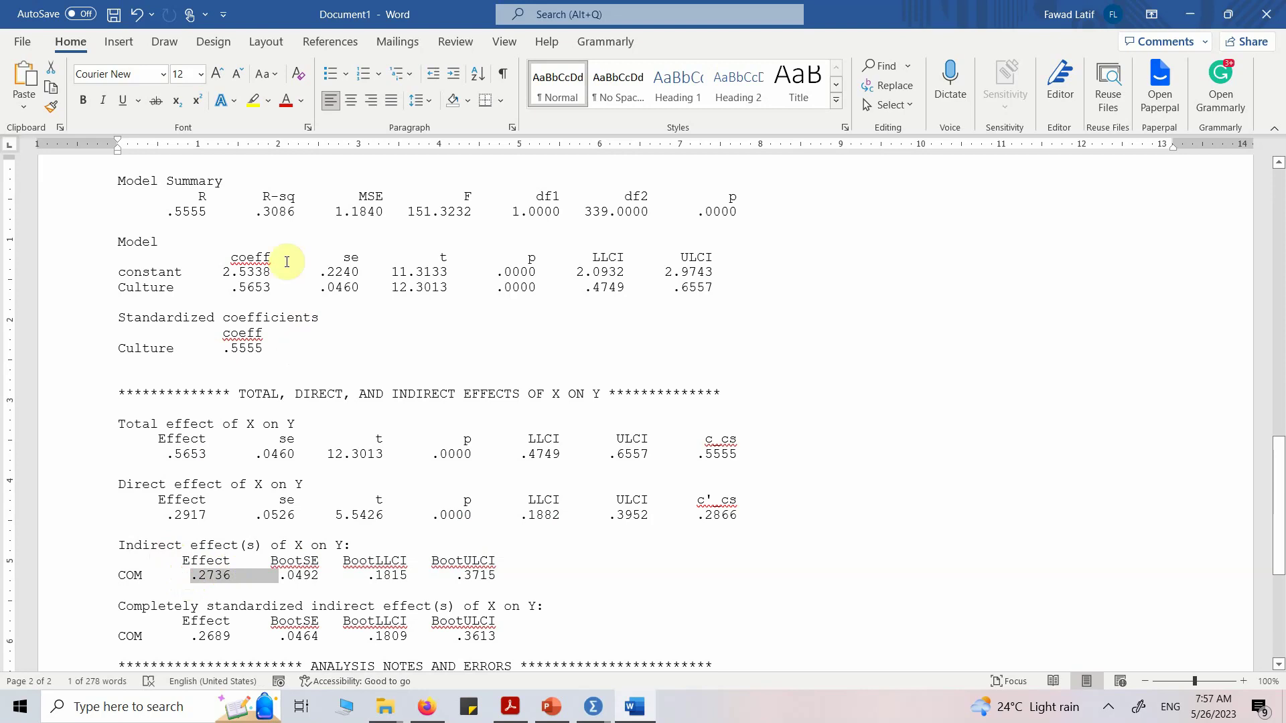
# Go back to Culture's coefficient for COM and the coefficients of the OP outcome model.
pyautogui.scroll(10, 286, 261)
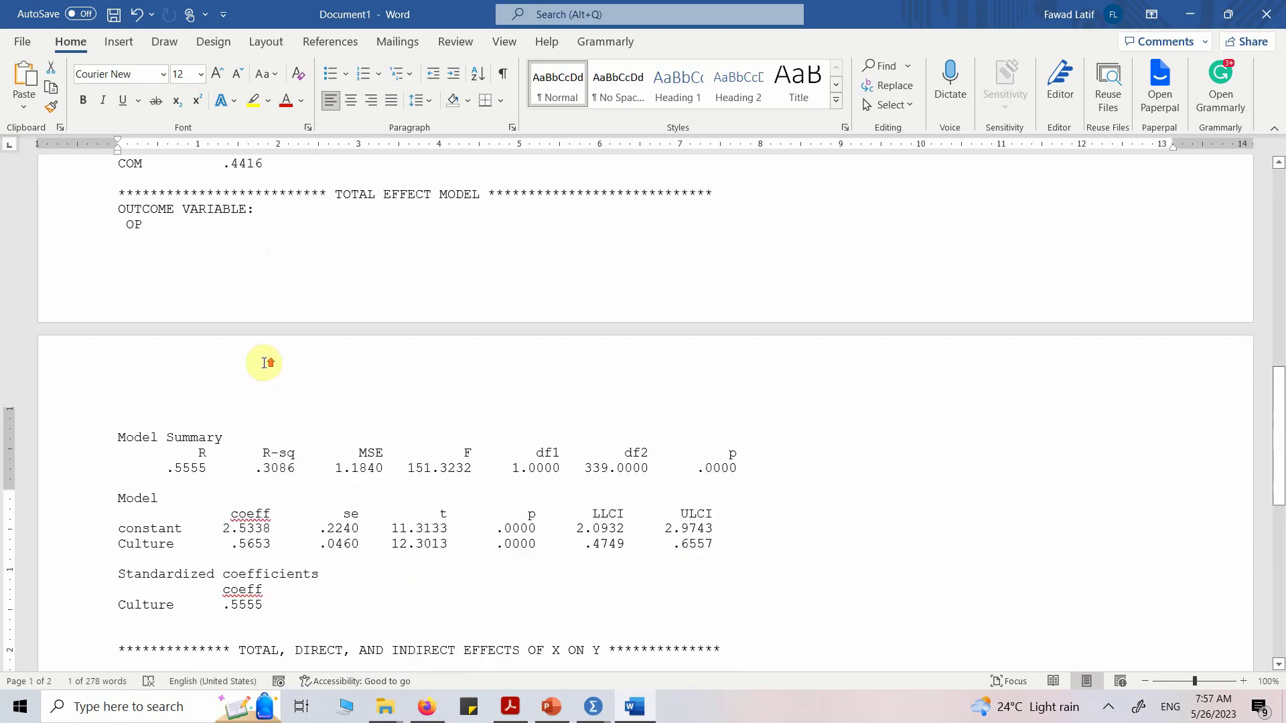
pyautogui.scroll(6, 265, 362)
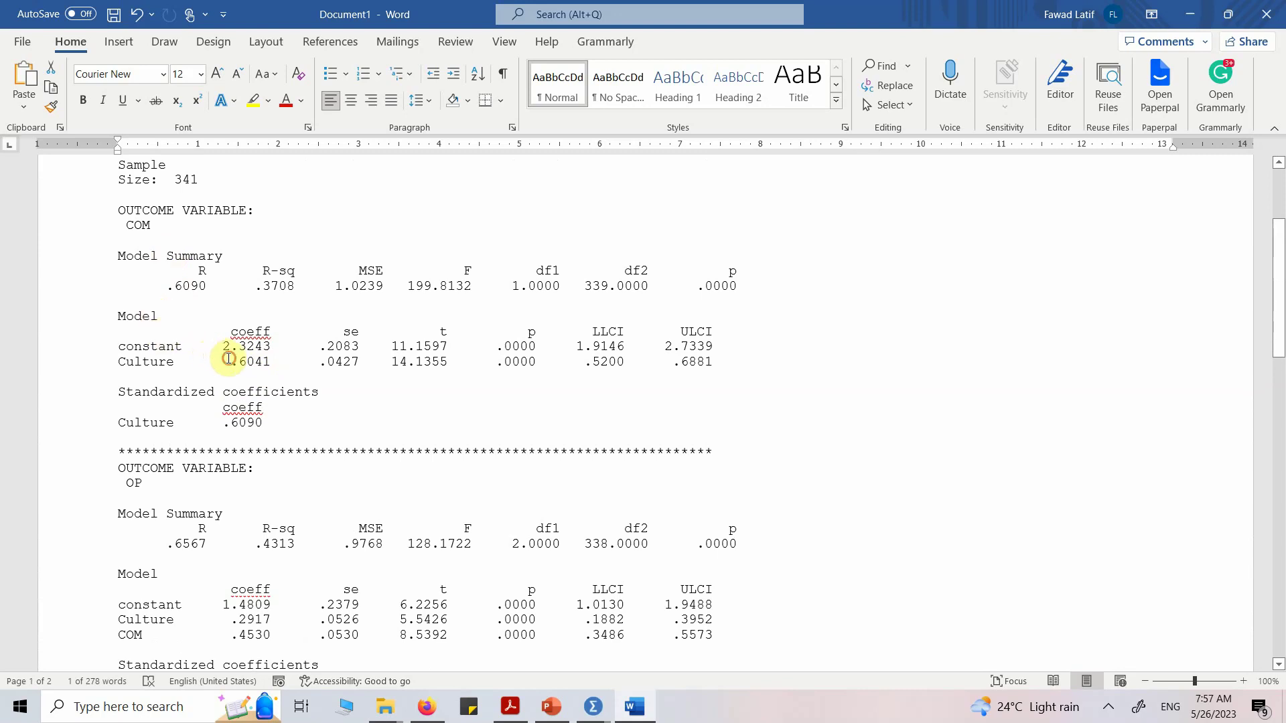
pyautogui.doubleClick(229, 359)
pyautogui.scroll(-2, 302, 433)
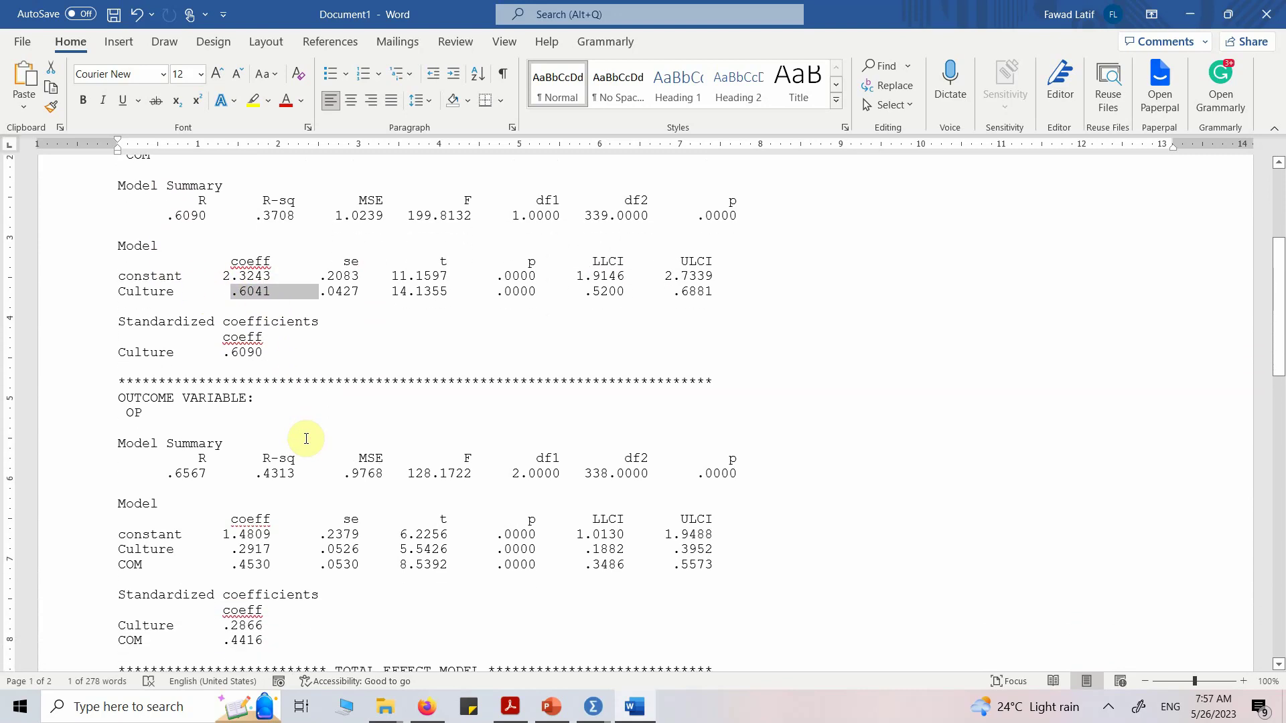
pyautogui.scroll(-5, 306, 438)
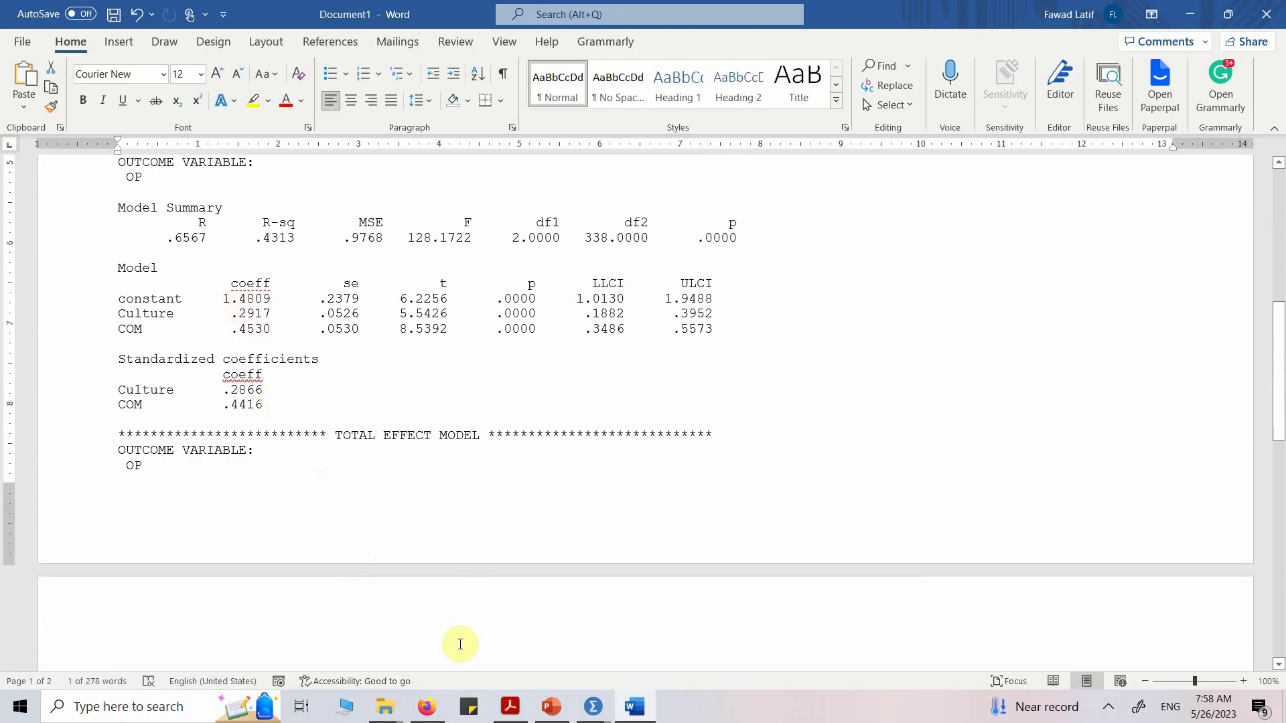
# Search Windows for "calc" and open the Calculator app.
pyautogui.click(163, 708)
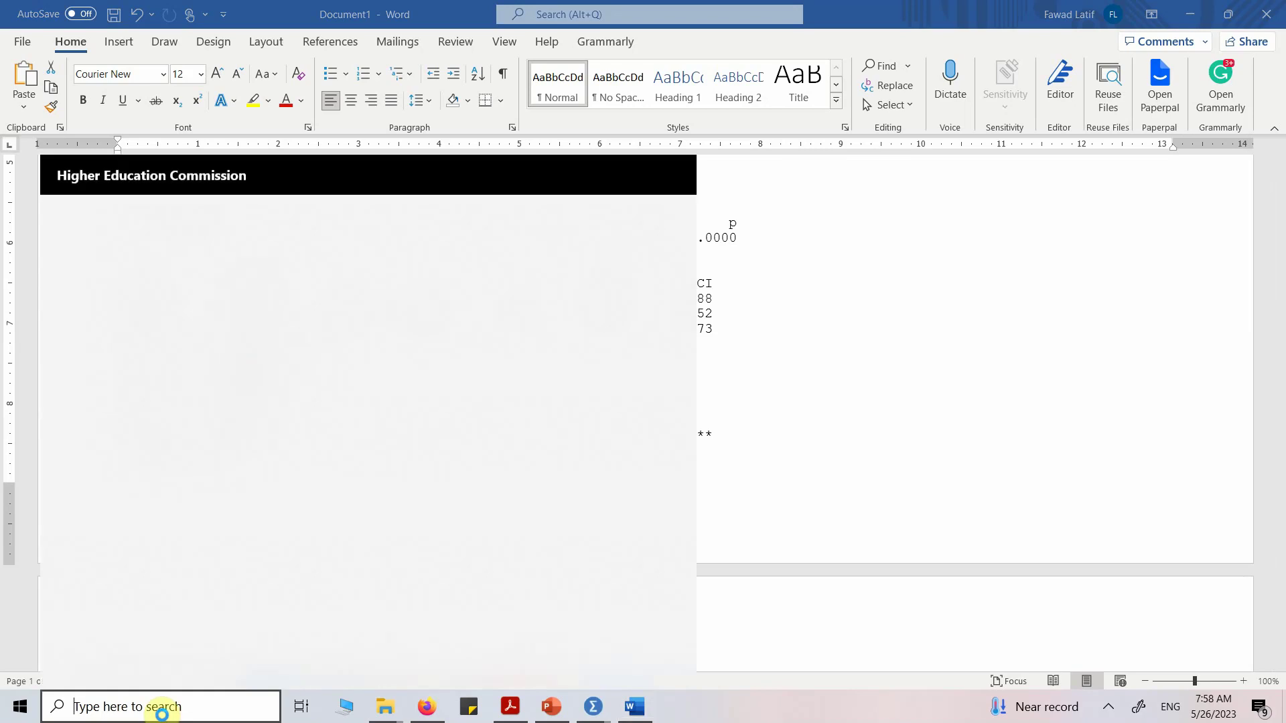
pyautogui.write('calc')
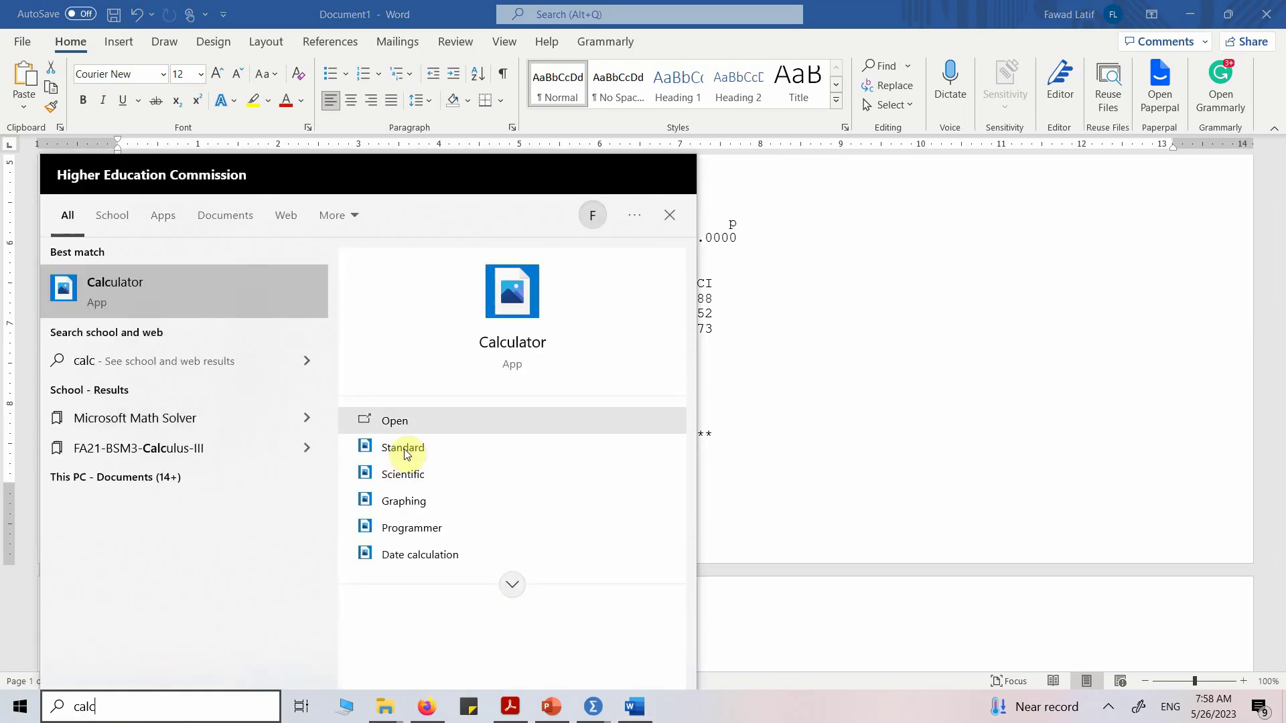
pyautogui.click(407, 422)
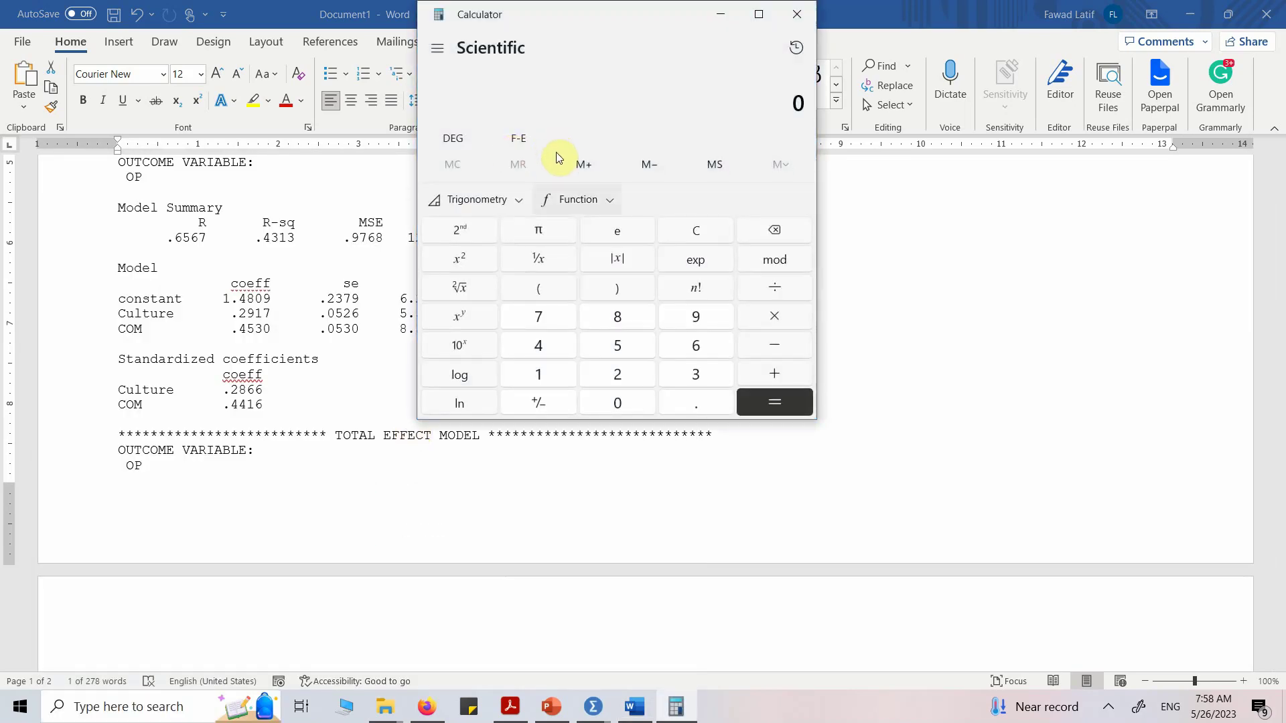
# Multiply Culture's coefficient for COM, 0.6041, by COM's coefficient for OP, 0.4530.
pyautogui.click(696, 403)
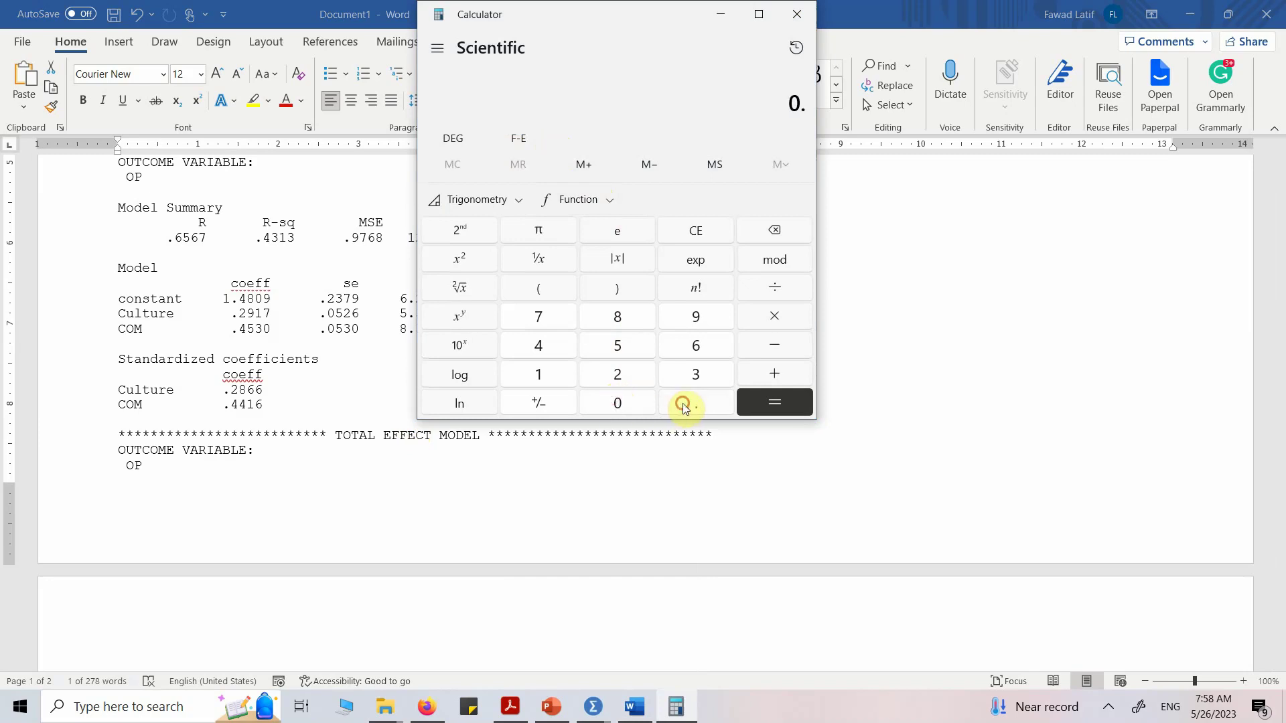
pyautogui.click(696, 345)
pyautogui.click(617, 404)
pyautogui.click(529, 355)
pyautogui.click(531, 373)
pyautogui.click(756, 319)
pyautogui.click(601, 403)
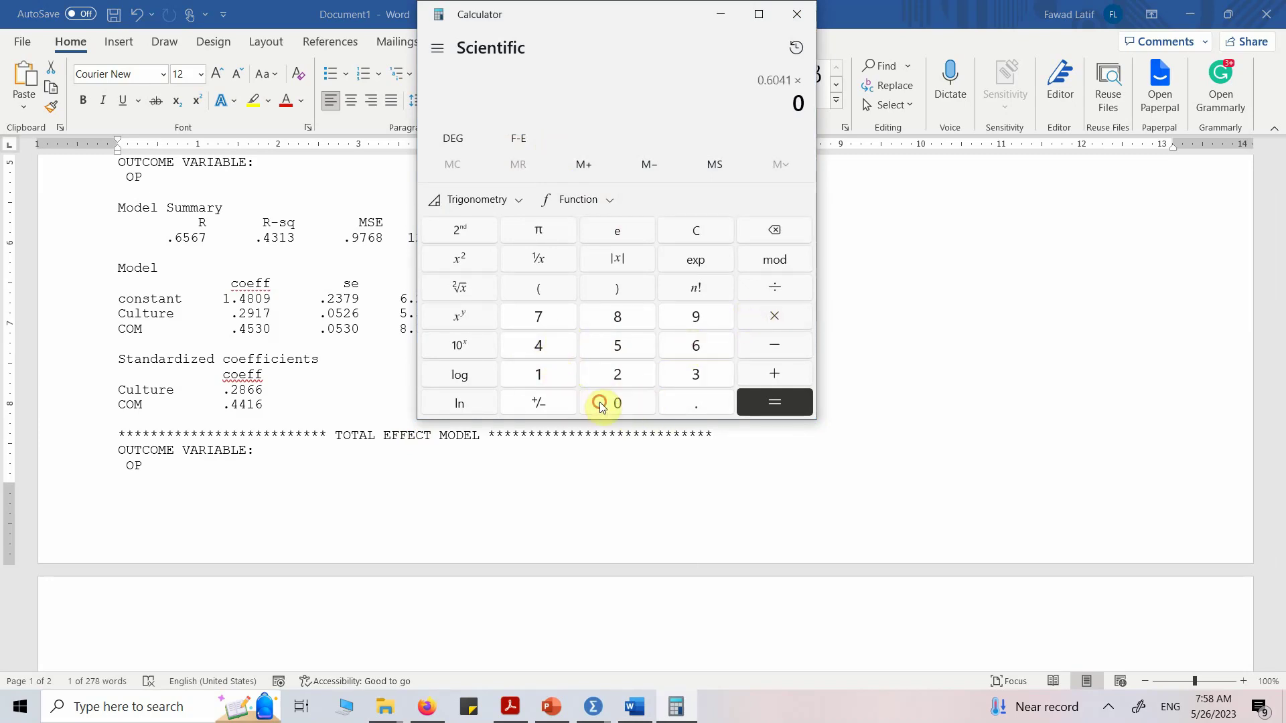
pyautogui.click(683, 400)
pyautogui.click(543, 346)
pyautogui.click(612, 349)
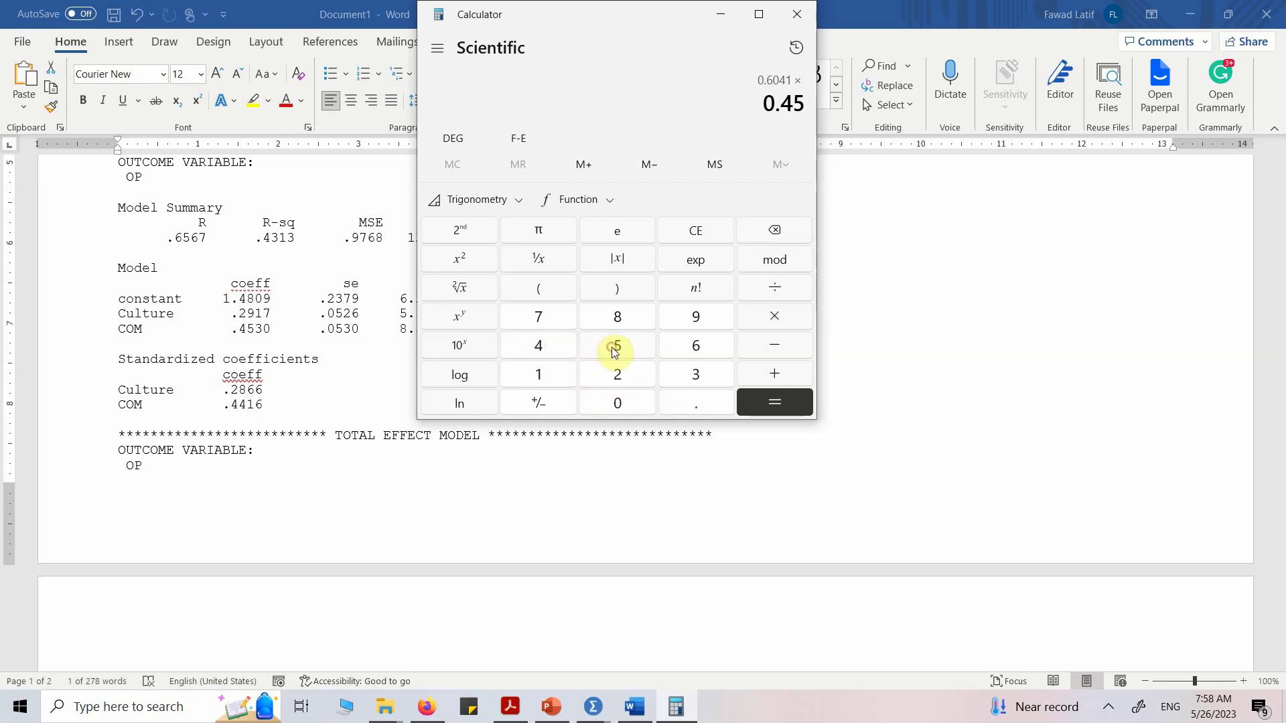
pyautogui.click(681, 373)
pyautogui.click(634, 402)
pyautogui.click(757, 404)
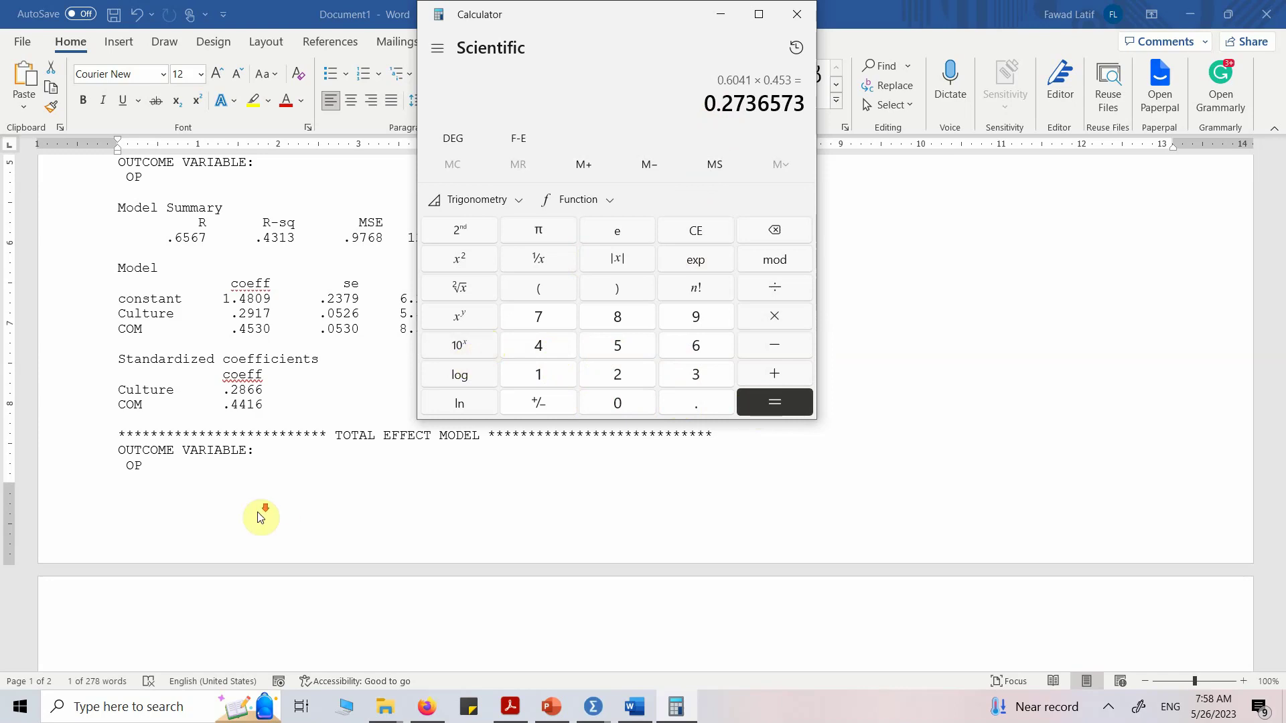
# Switch back to Word to examine the indirect effect of X on Y and its bootstrap confidence limits, and return to the output's start.
pyautogui.scroll(-6, 259, 511)
pyautogui.scroll(-3, 259, 516)
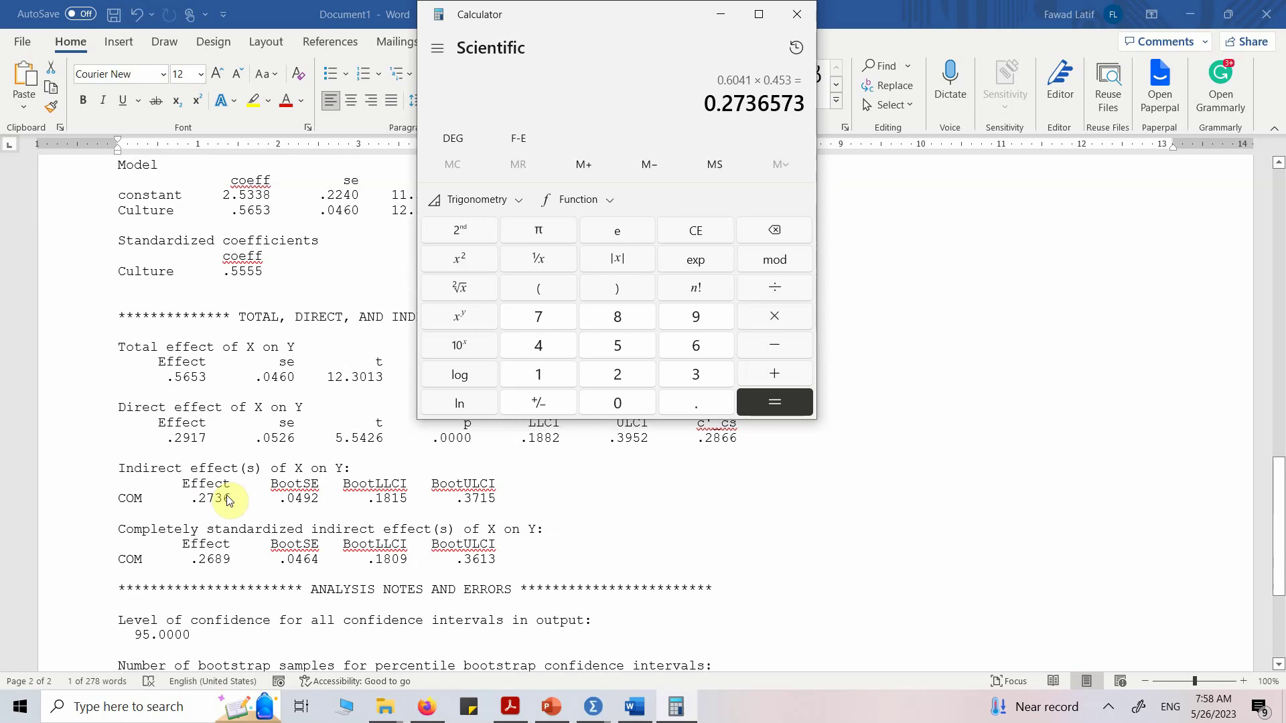
pyautogui.click(371, 506)
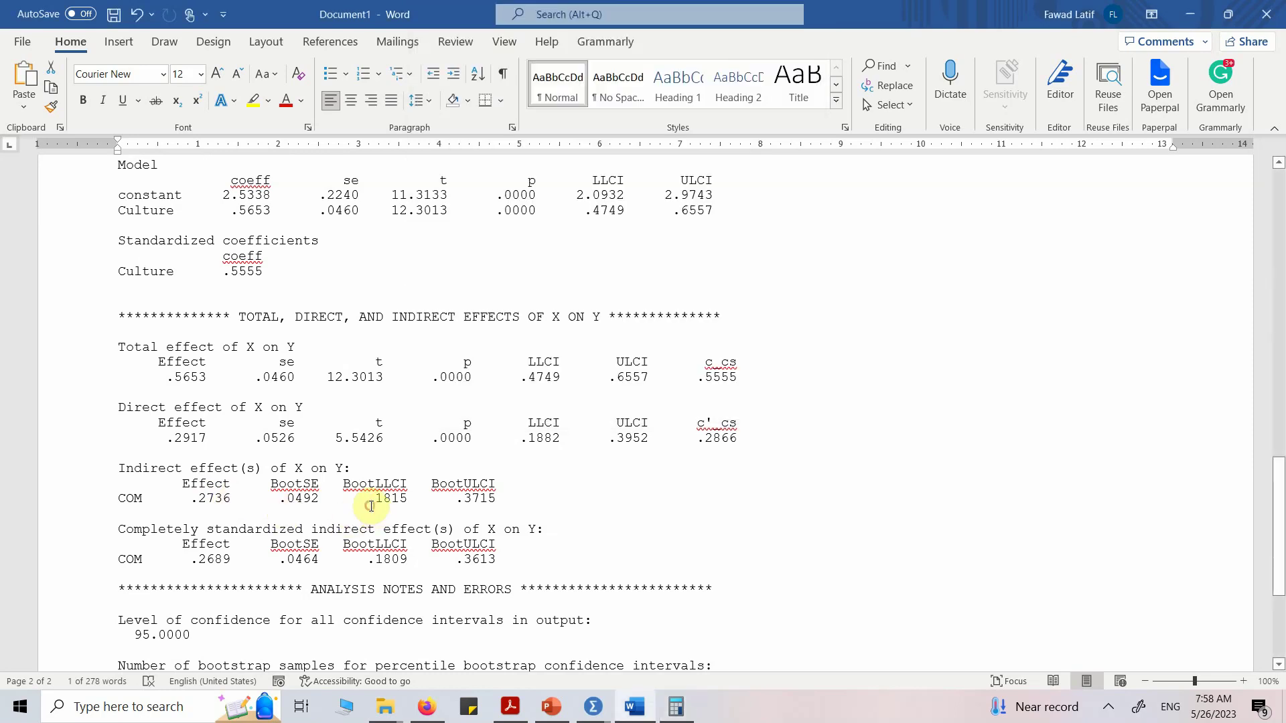
pyautogui.moveTo(371, 498); pyautogui.dragTo(498, 499)
pyautogui.click(499, 544)
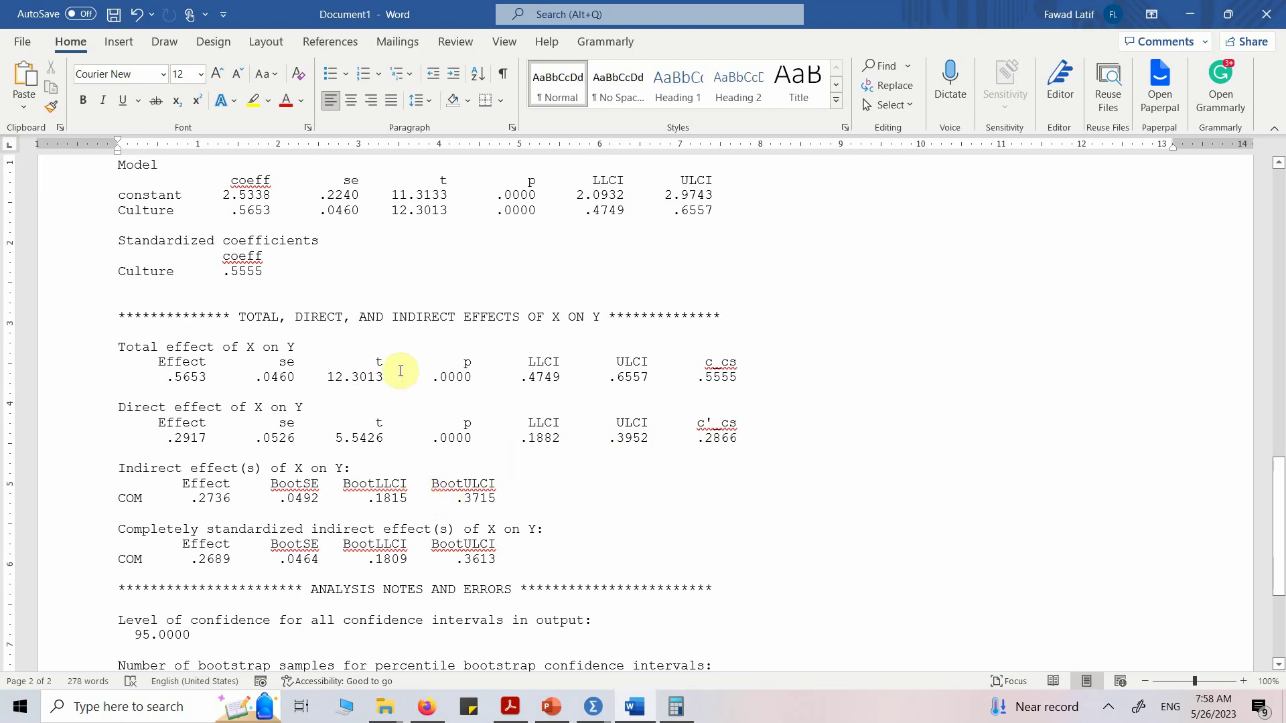
pyautogui.scroll(15, 387, 309)
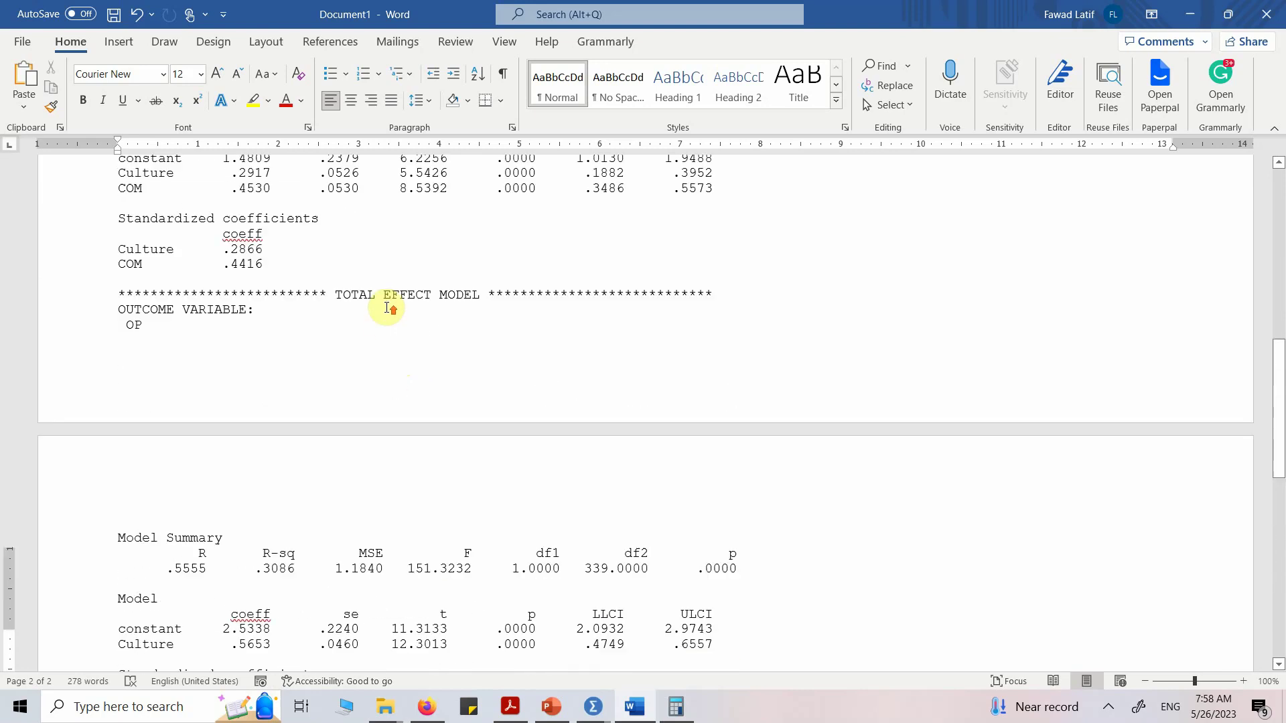
pyautogui.scroll(1, 387, 309)
pyautogui.scroll(1, 388, 309)
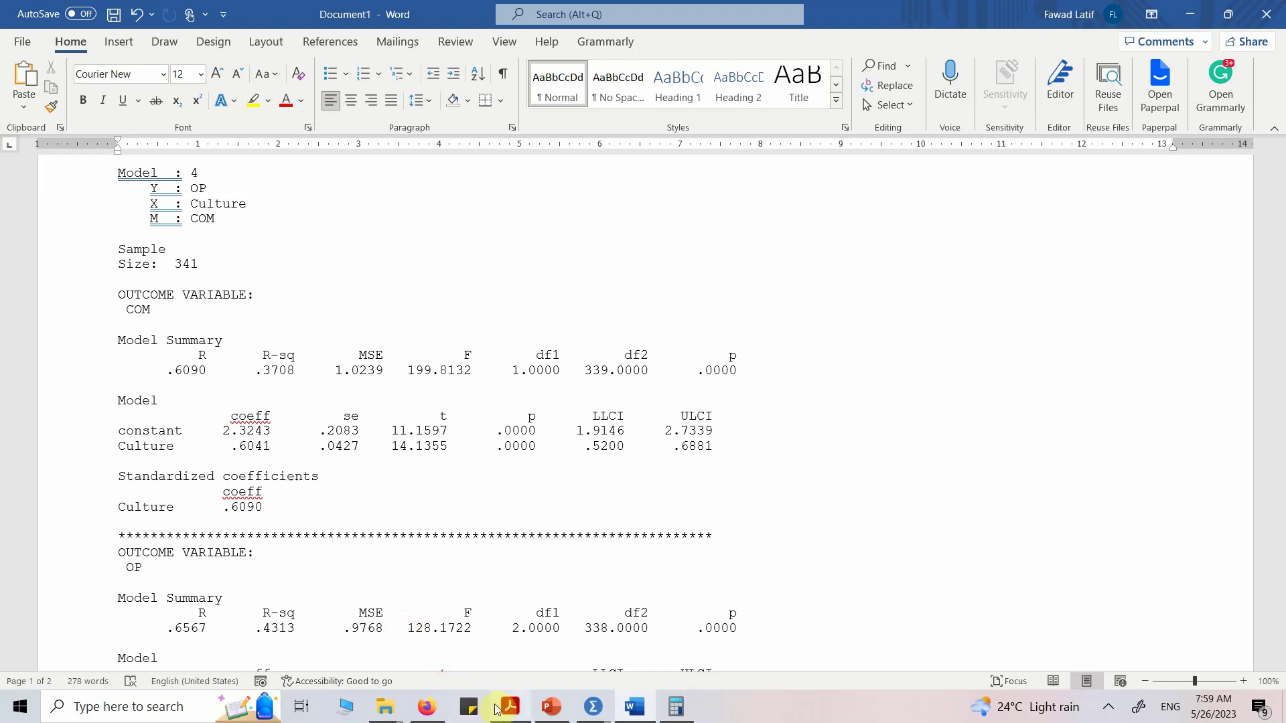
# Switch to ChatGPT in Firefox and begin the prompt with "I ran mediation analysis using Hayes Process Macro.".
pyautogui.click(428, 706)
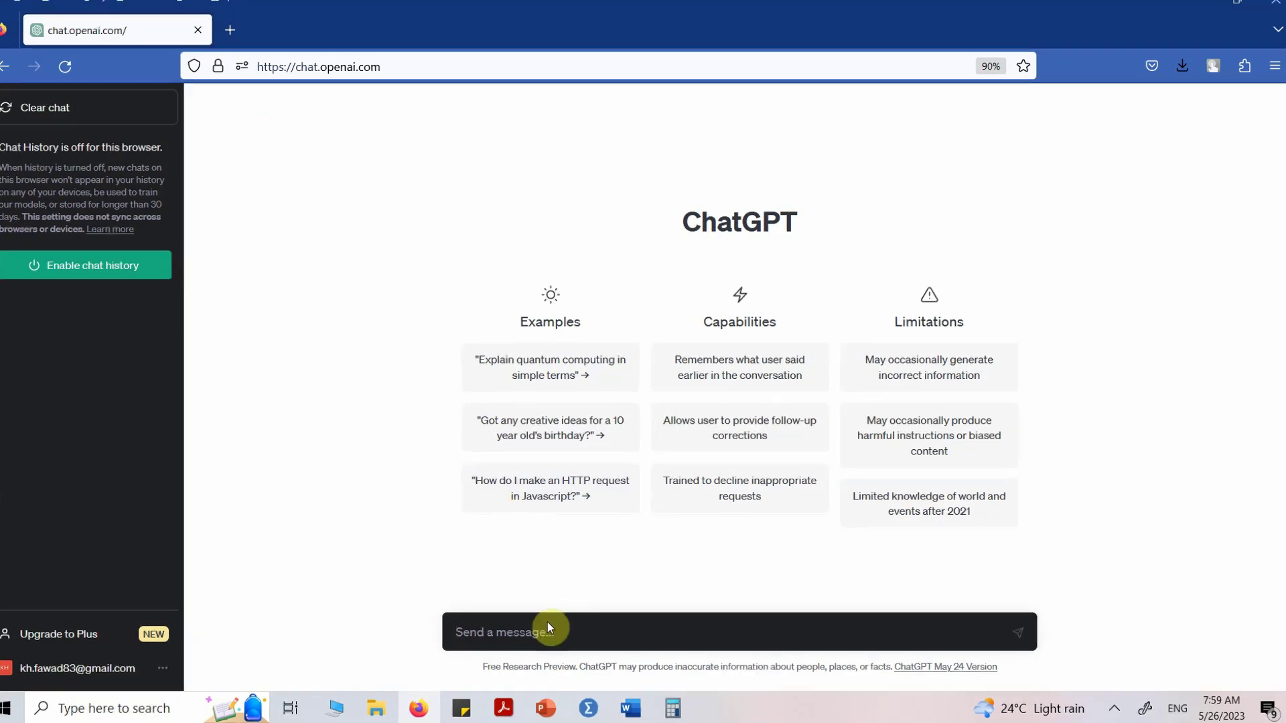
pyautogui.write('I ran med')
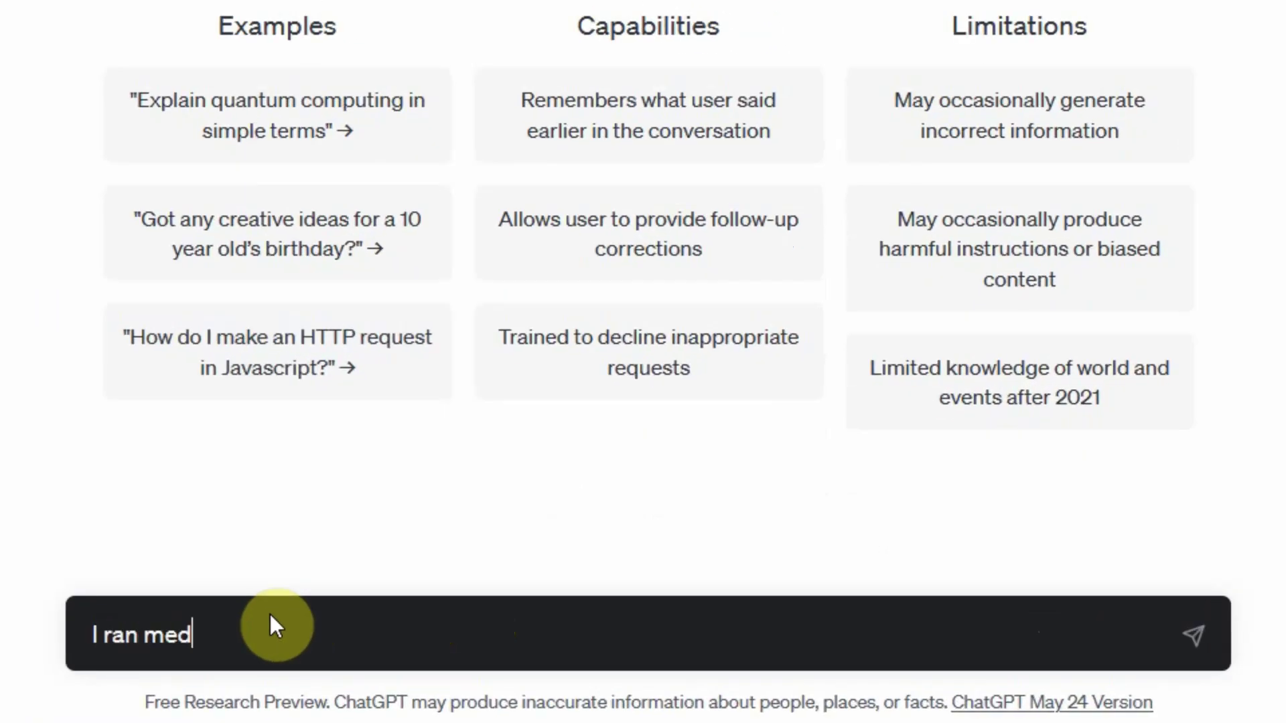
pyautogui.write('iation analysis using ')
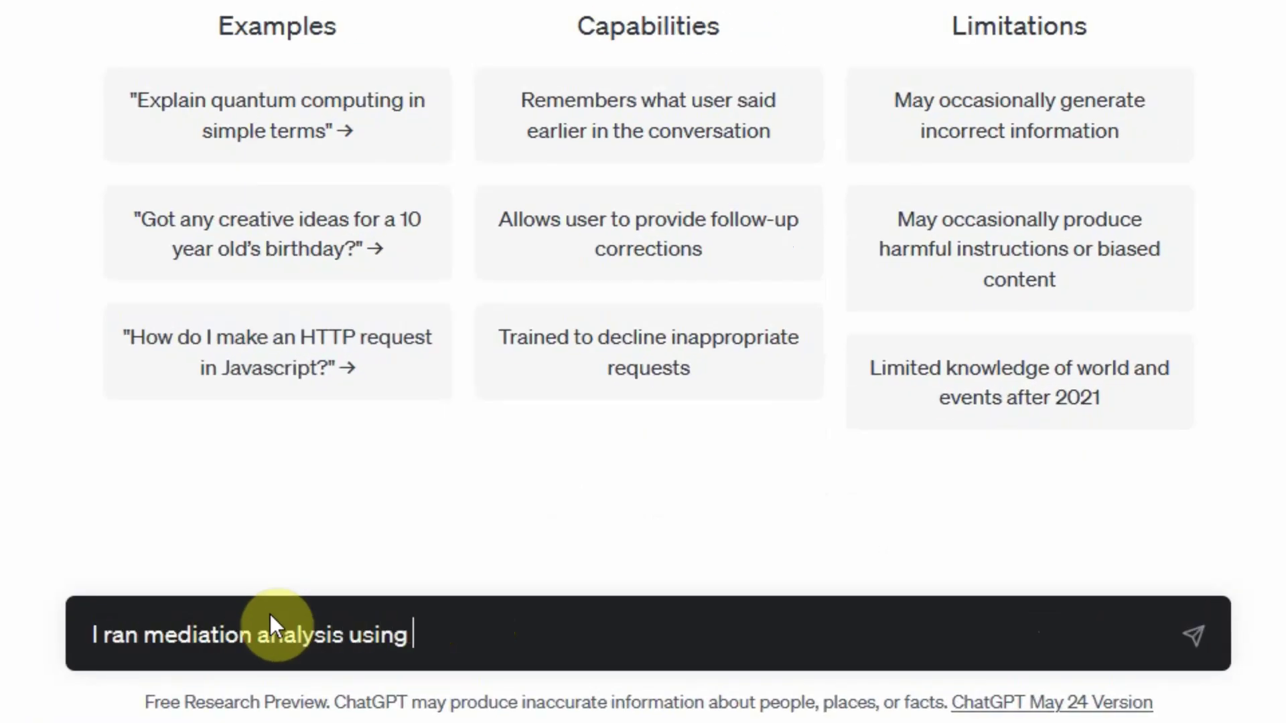
pyautogui.write('Hayes P')
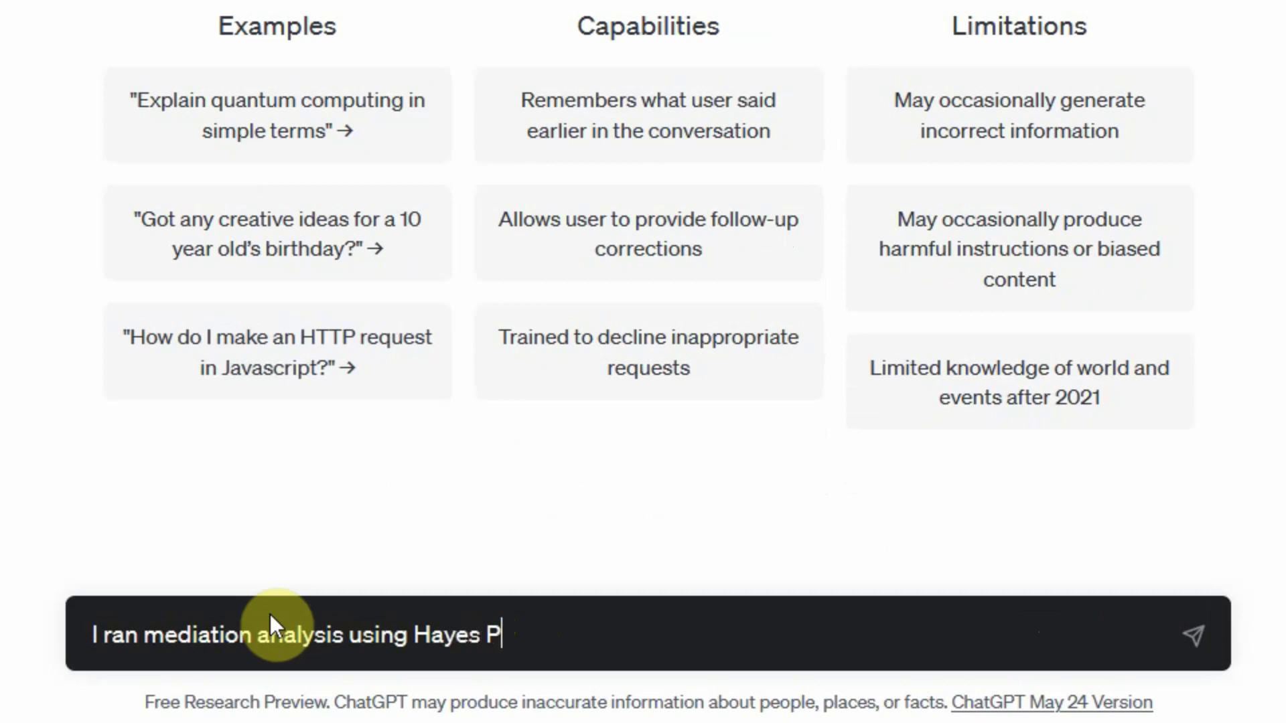
pyautogui.write('rocess Macro')
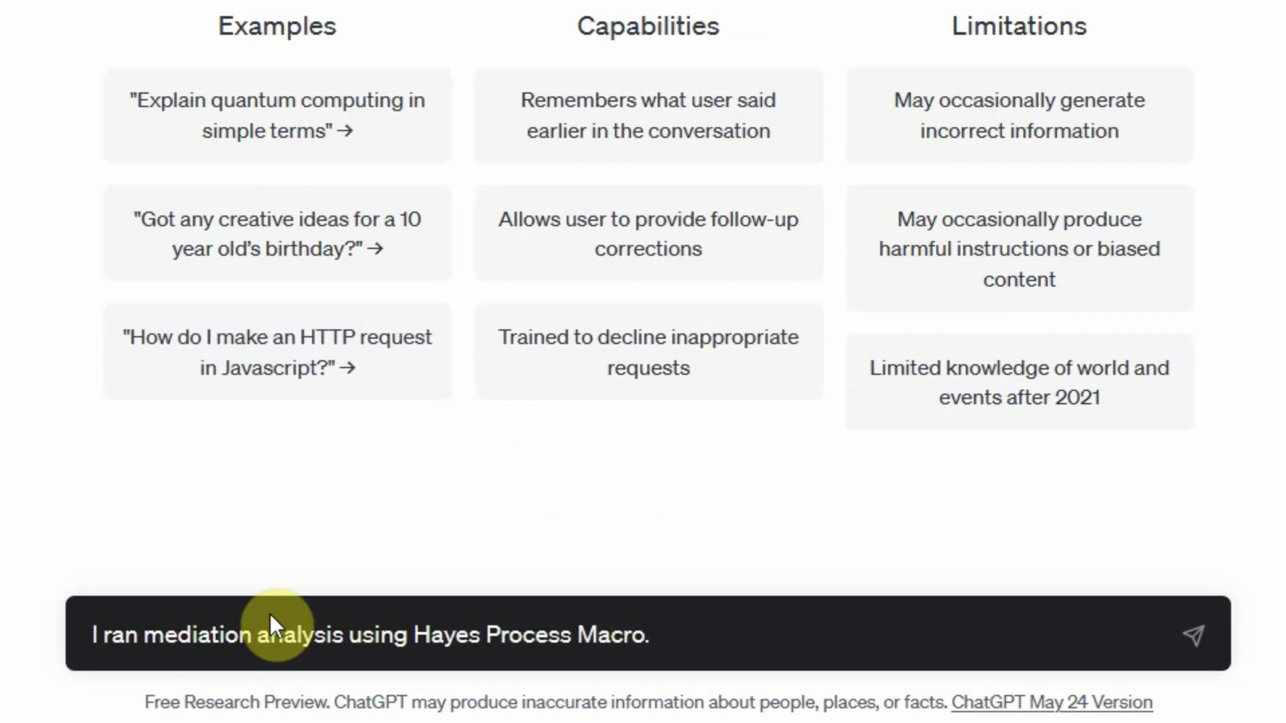
# Add to the prompt "Provide me the interpretation and write-up in APA style for the following mediation analysis results.".
pyautogui.write('. Provide me a')
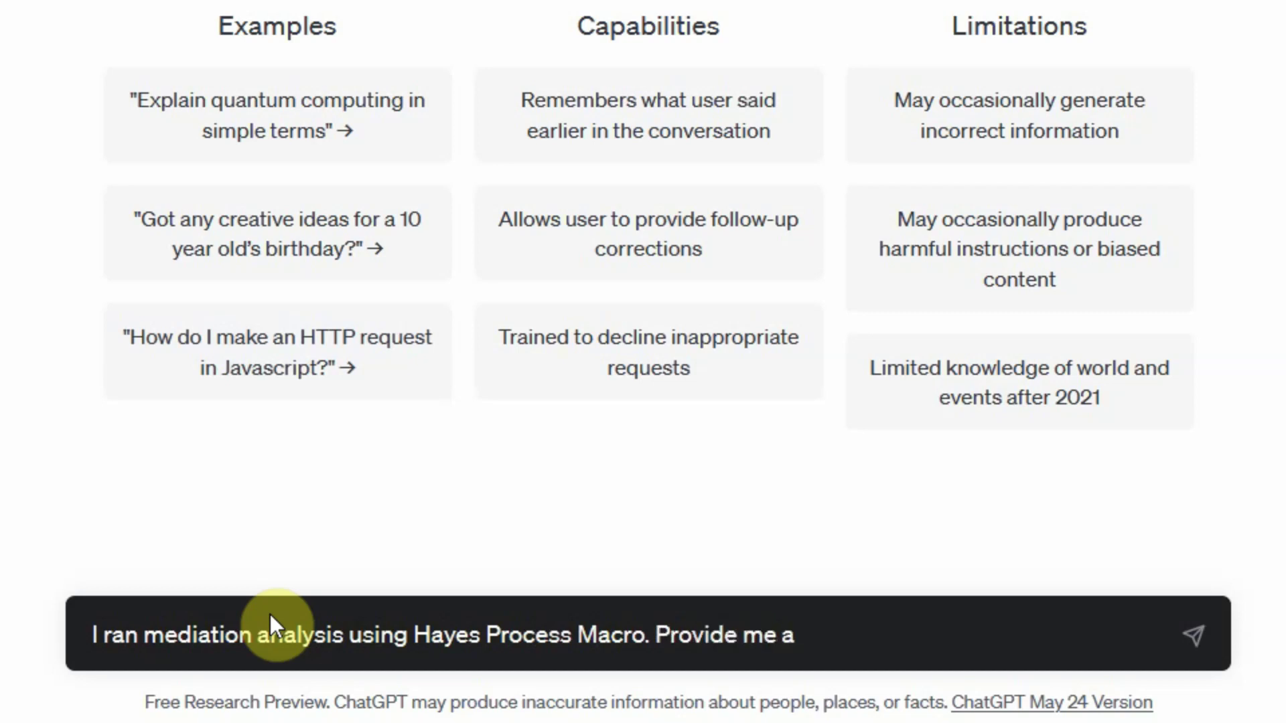
pyautogui.press('BackSpace')
pyautogui.write('the interpre')
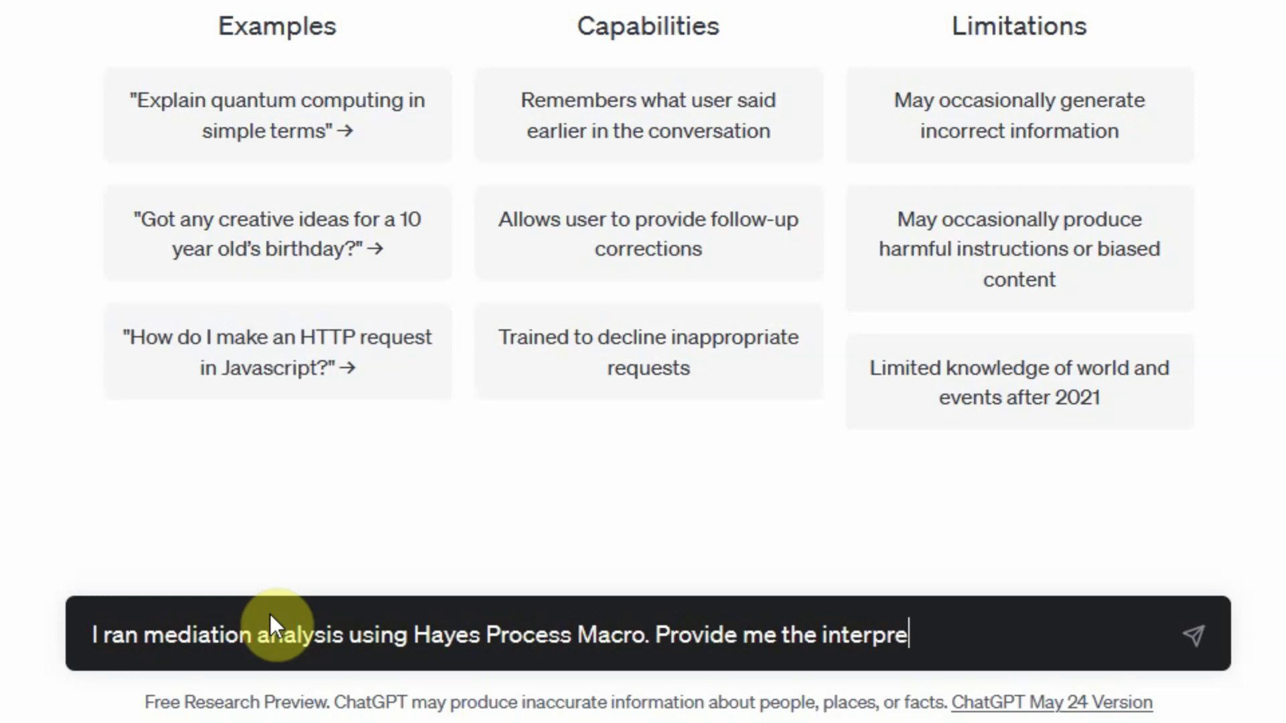
pyautogui.write('tation ')
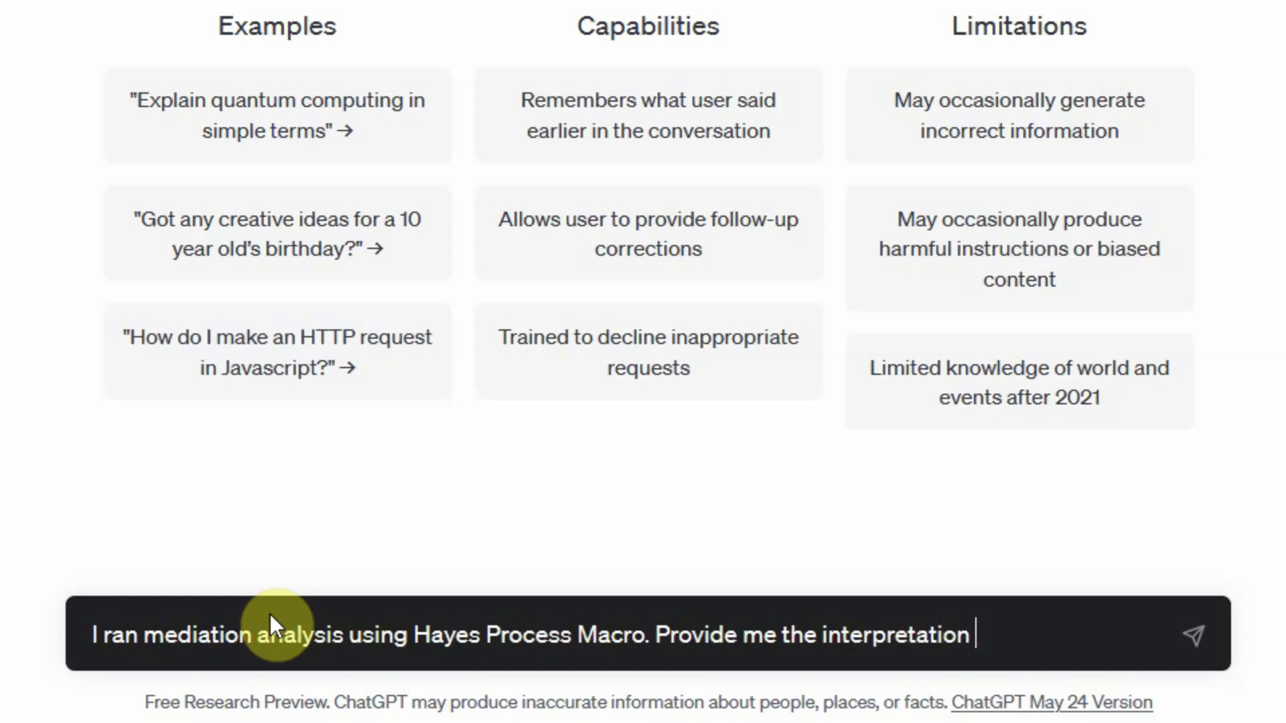
pyautogui.write('and write-up ')
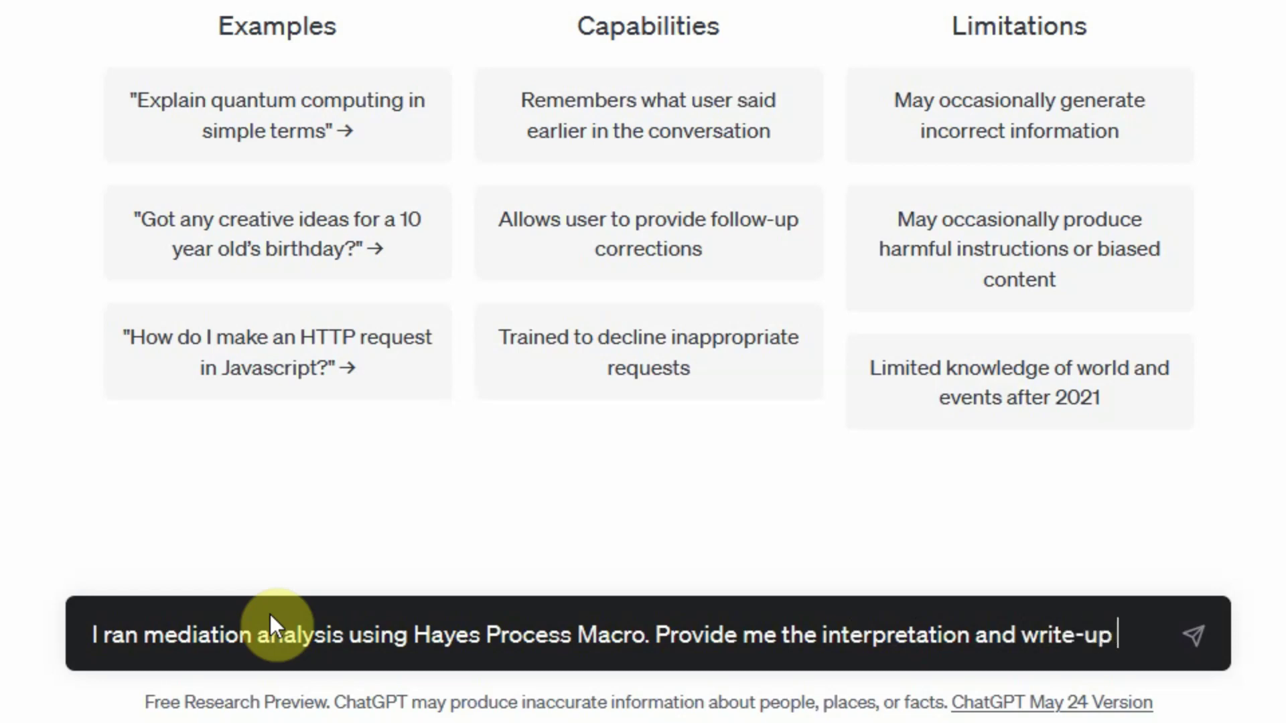
pyautogui.write('in APA style ')
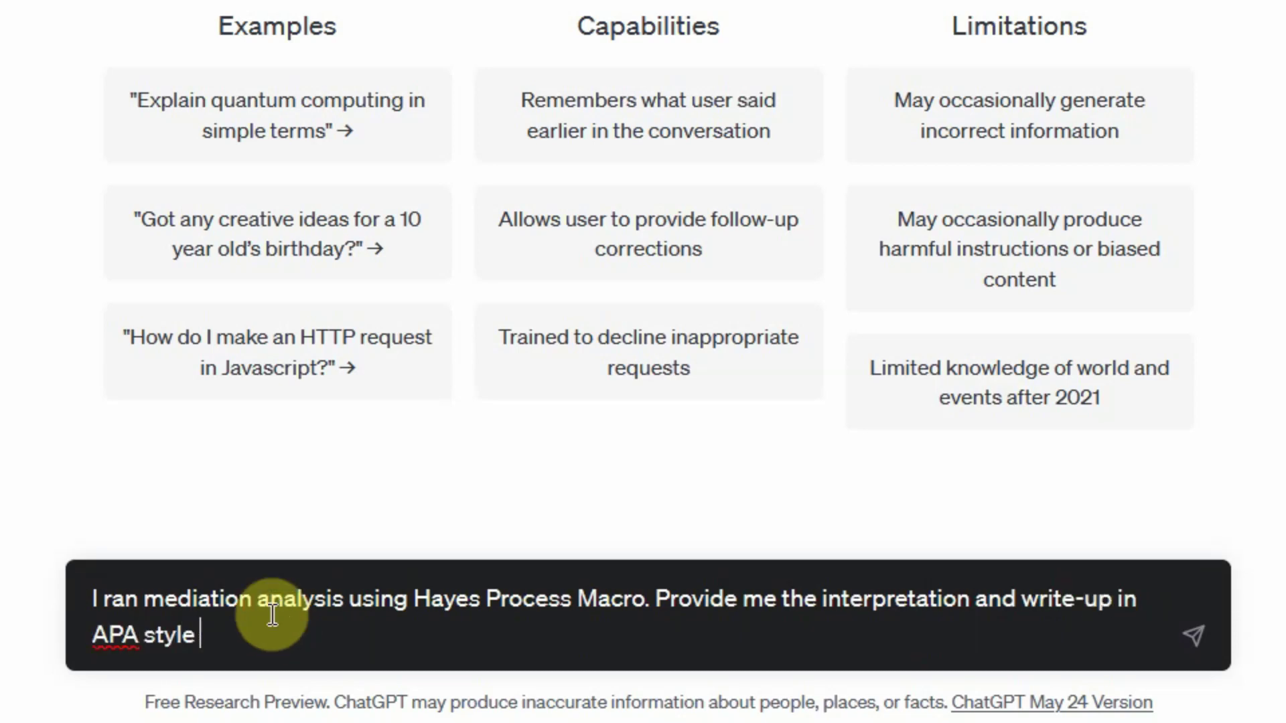
pyautogui.write('for the following')
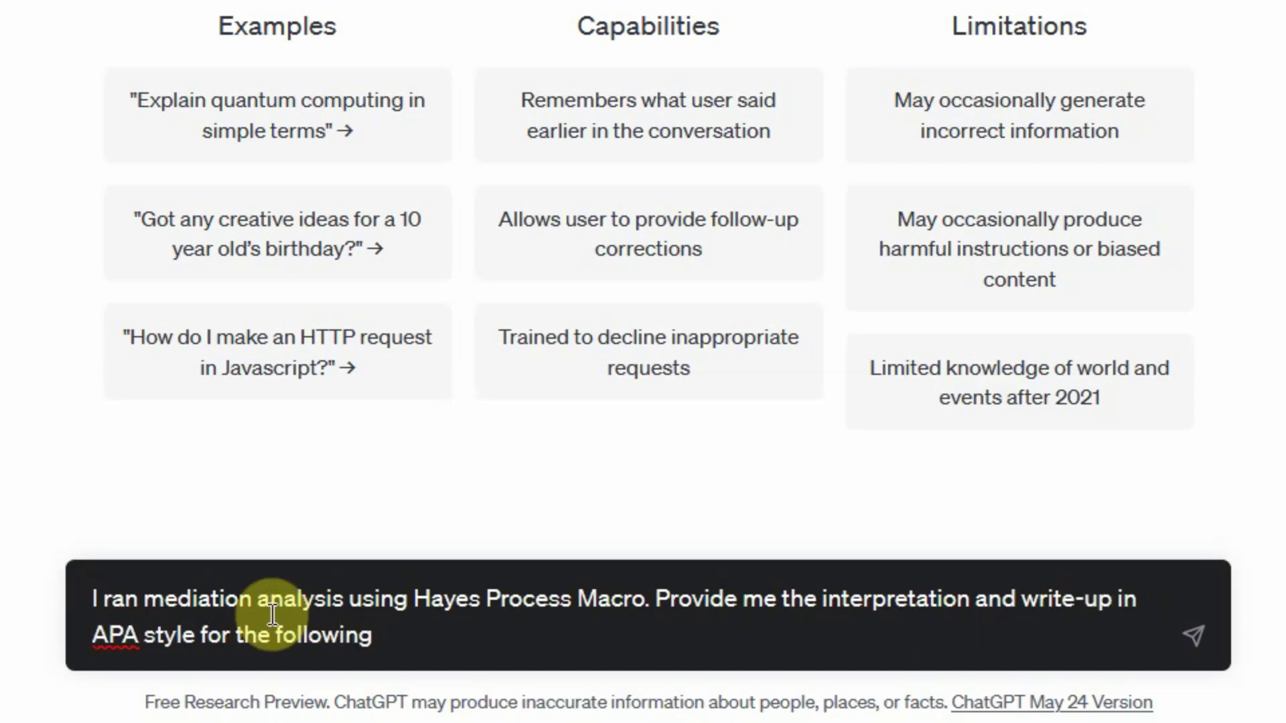
pyautogui.write(' mediation analysis results.')
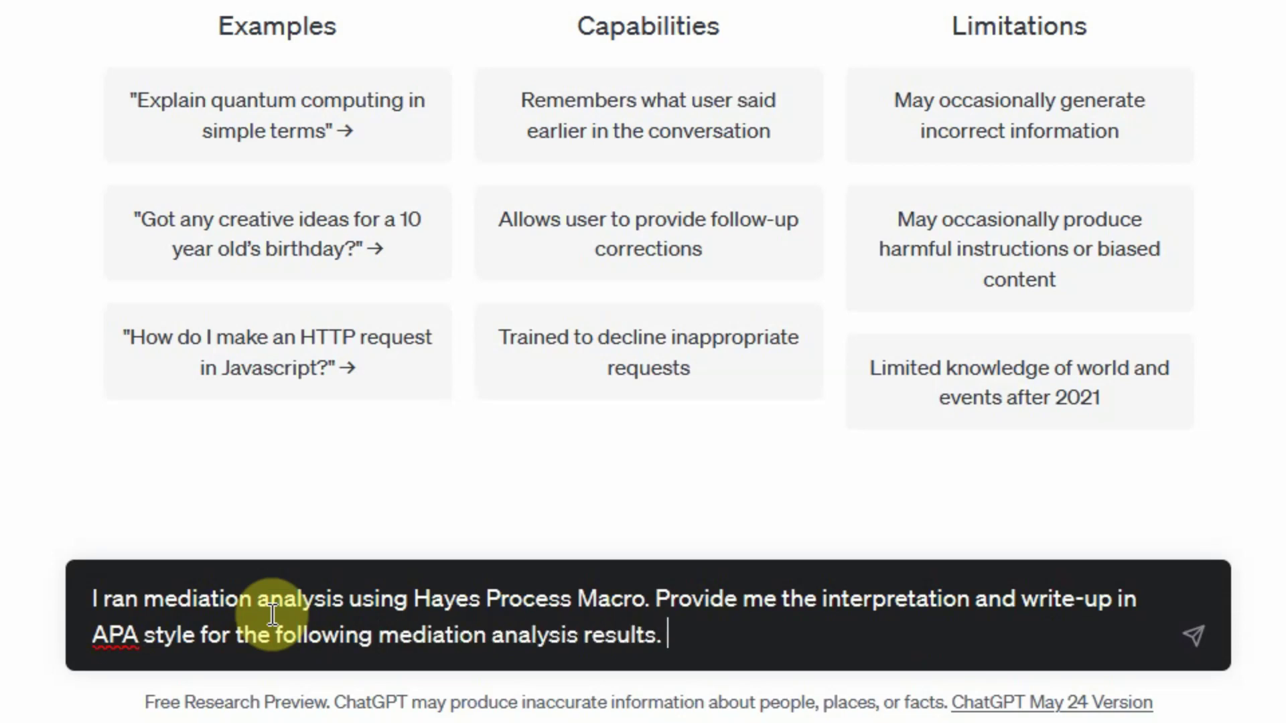
# Below a blank line, list the variables on separate lines as "IV: Culture", "Mediator: Commiment" and "Dependent: Performance".
pyautogui.hotkey('shift', 'Return')
pyautogui.hotkey('shift', 'Return')
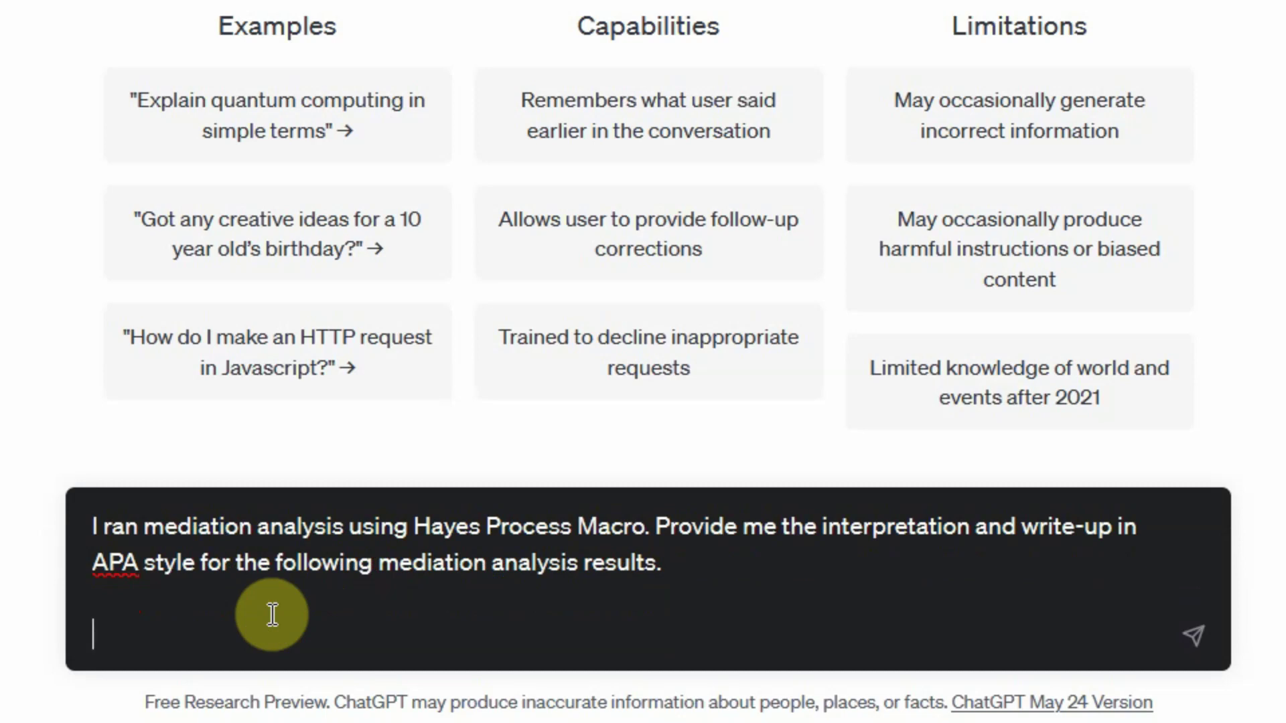
pyautogui.write('IV: Culture')
pyautogui.hotkey('shift', 'Return')
pyautogui.write('Medi')
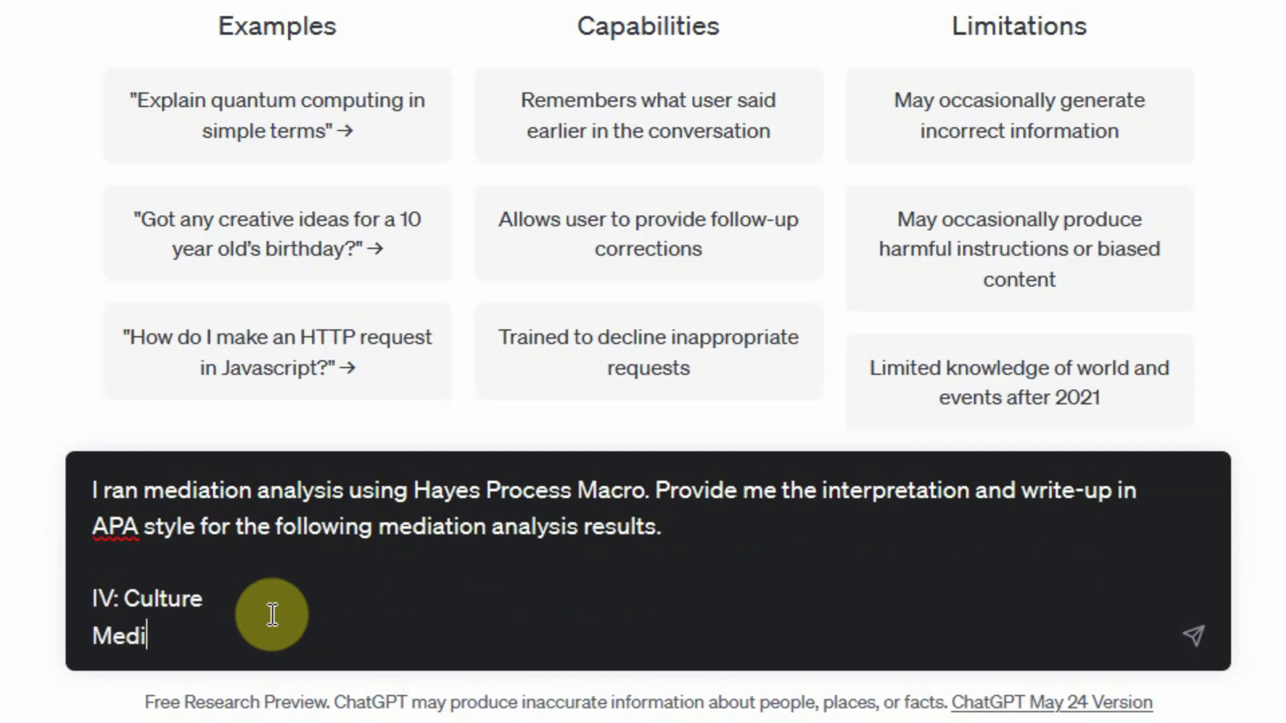
pyautogui.write('ator: Comm')
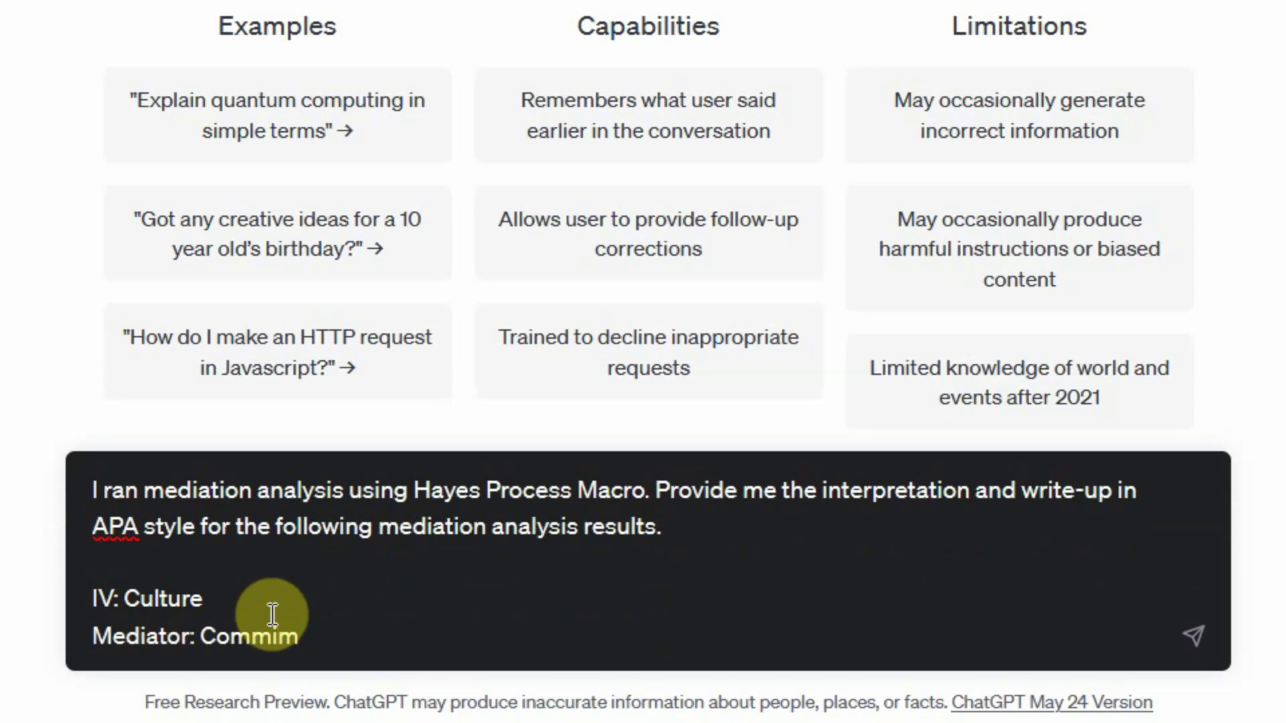
pyautogui.write('iment')
pyautogui.hotkey('shift', 'Return')
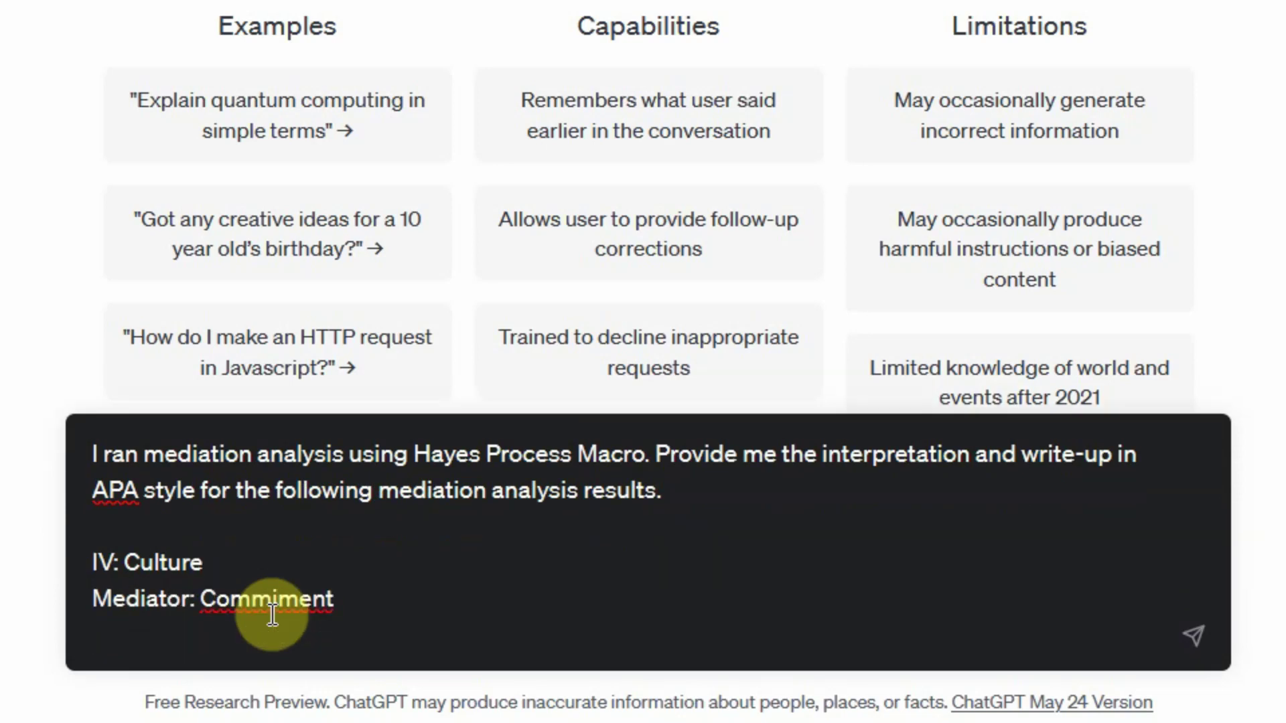
pyautogui.write('Dependent')
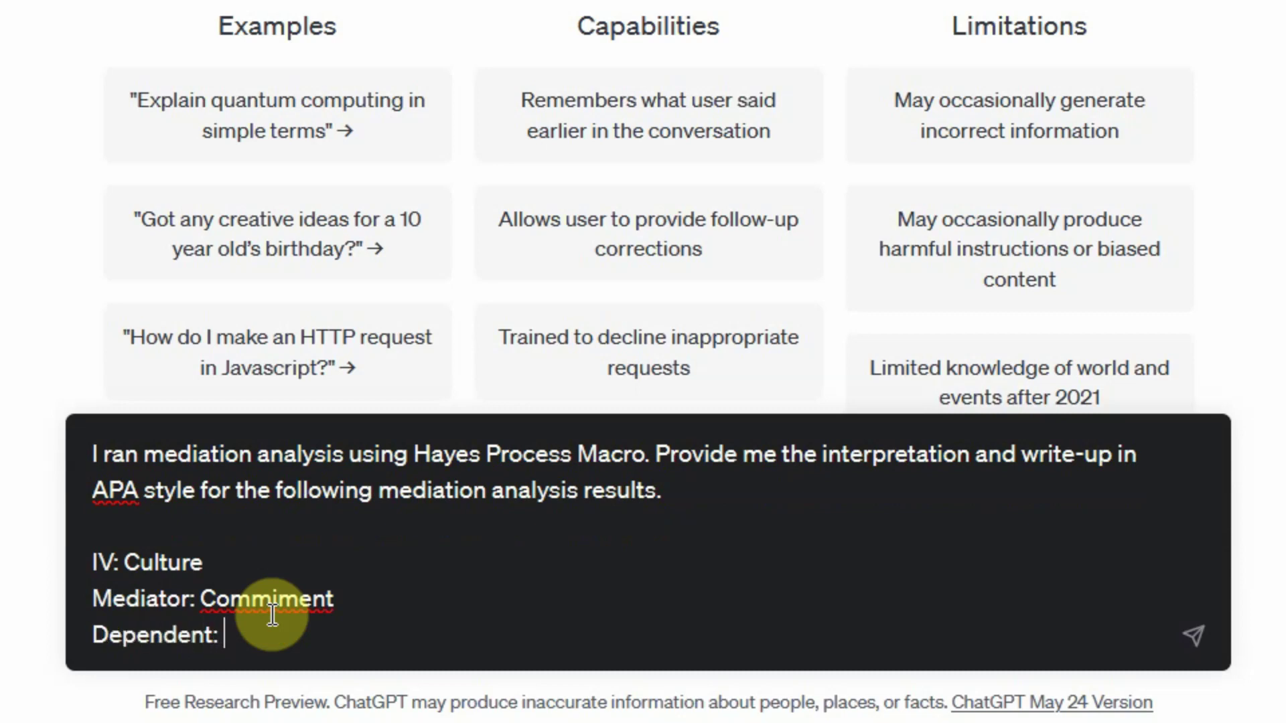
pyautogui.write(': Performance')
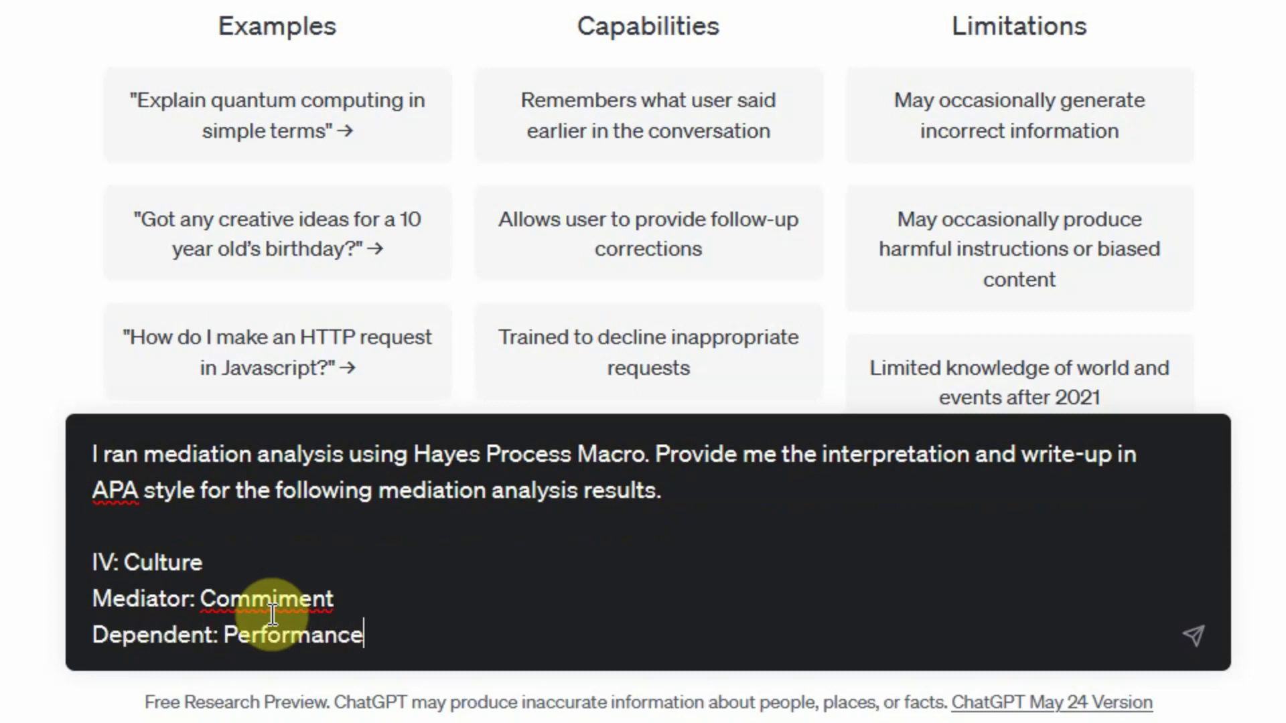
# Change the label of the Culture line to "Independent" and correct the mediator's spelling to "Commitment".
pyautogui.click(99, 559)
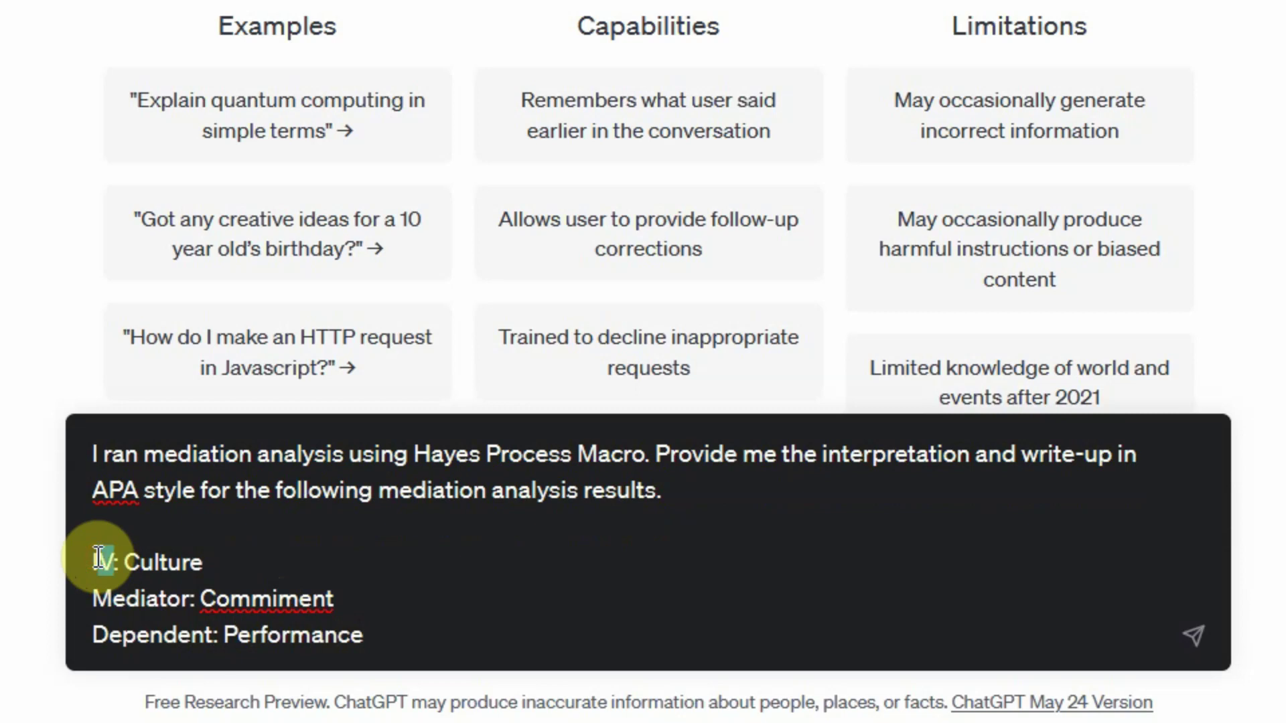
pyautogui.press('Delete')
pyautogui.write('ndependent')
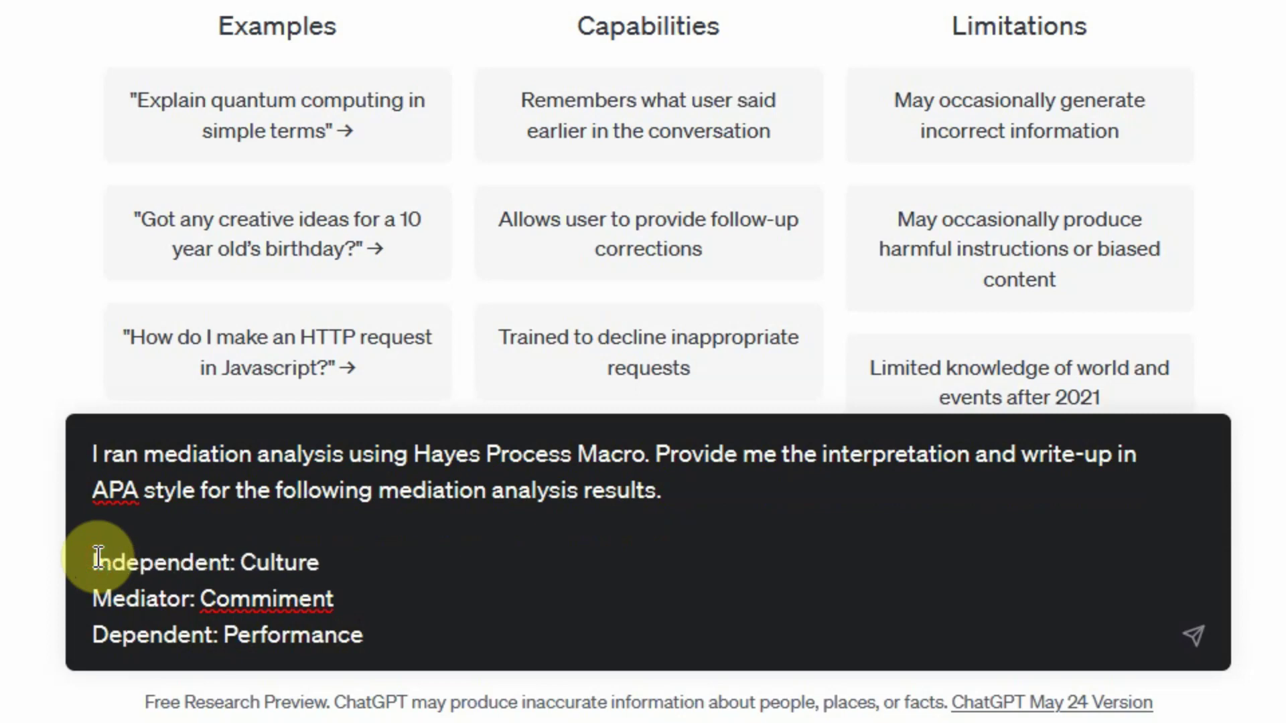
pyautogui.click(279, 606)
pyautogui.write('t')
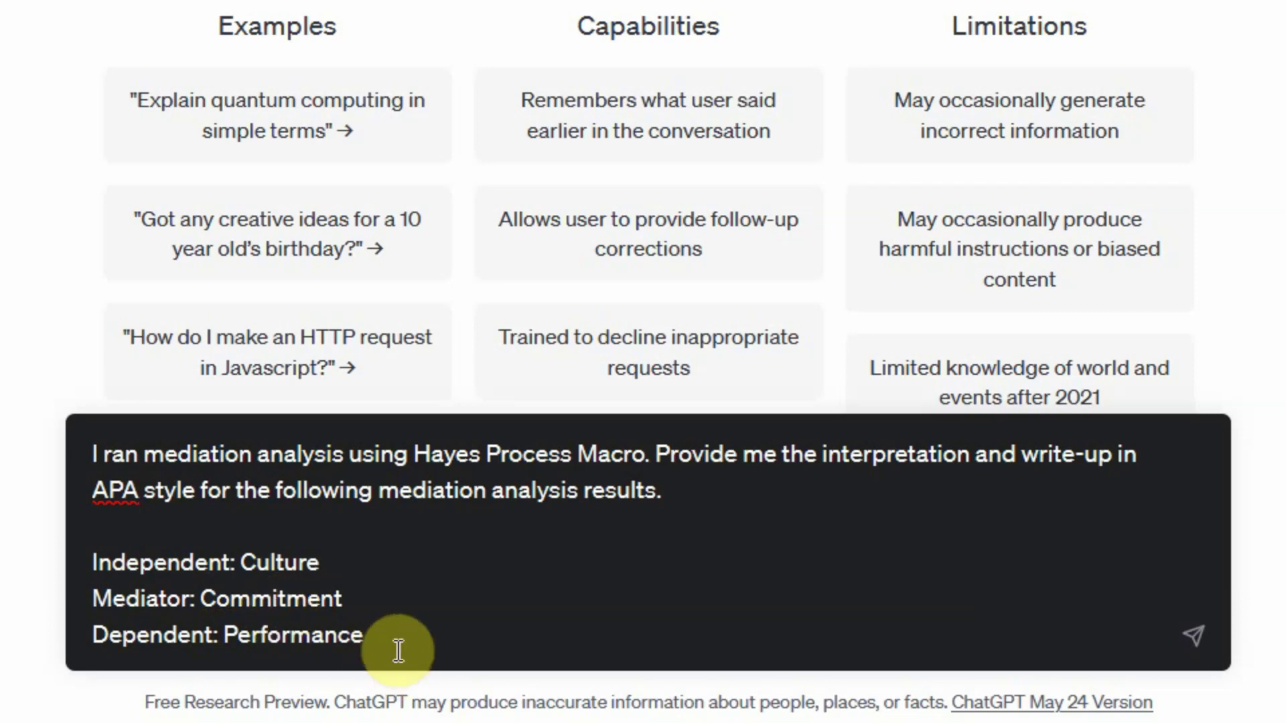
# Add the heading "Impact of Culture on Commitment:" below the variable list, separated by a blank line.
pyautogui.click(420, 619)
pyautogui.hotkey('shift', 'Return')
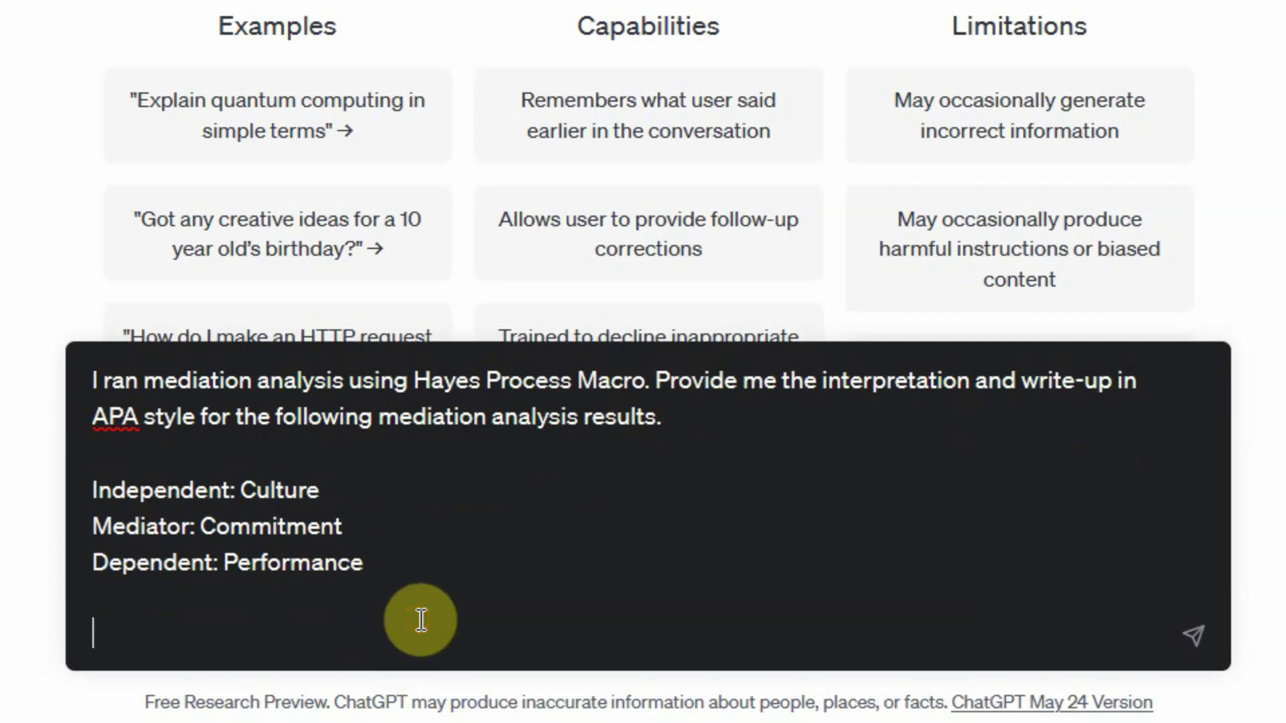
pyautogui.write('Impact o')
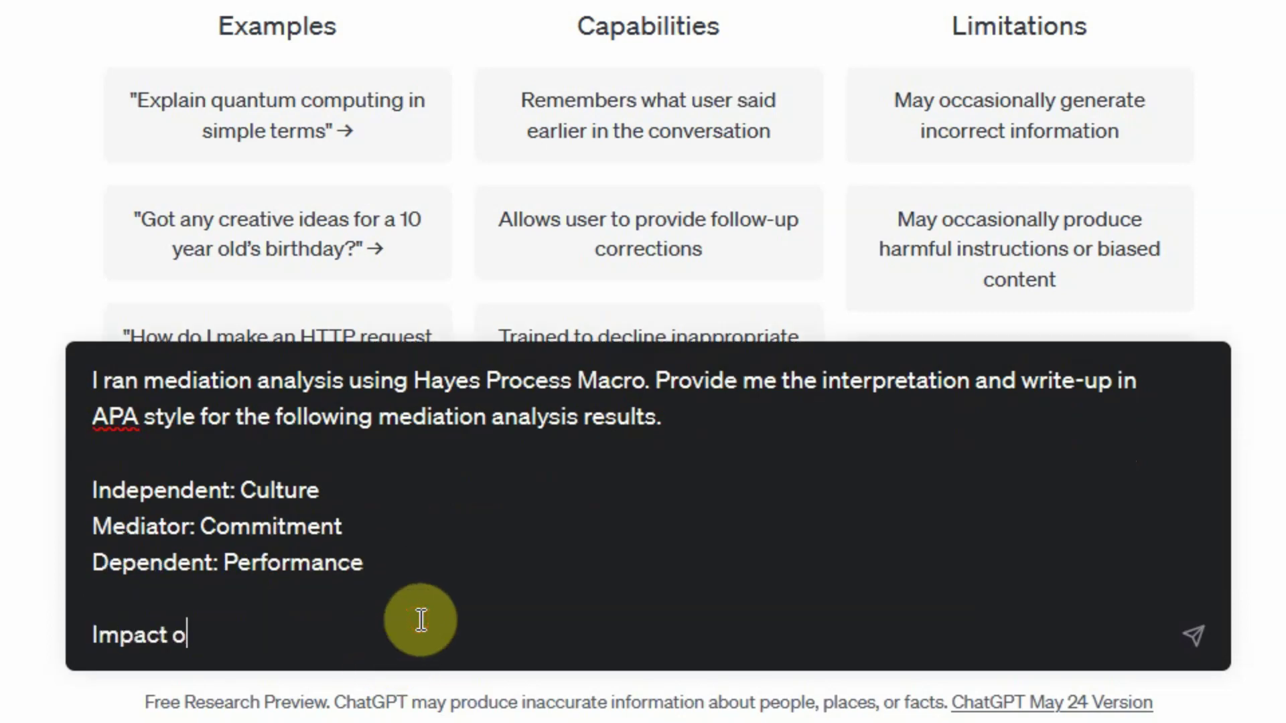
pyautogui.write('f Cultu')
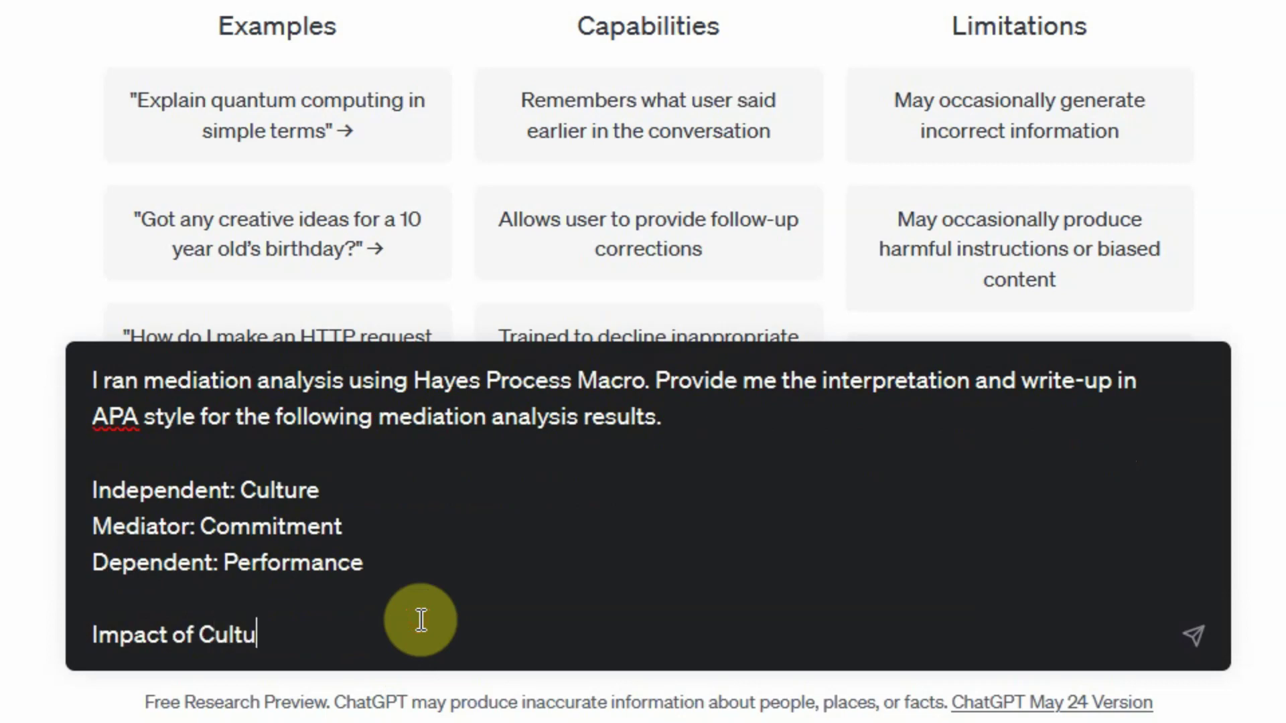
pyautogui.write('re on Commitment')
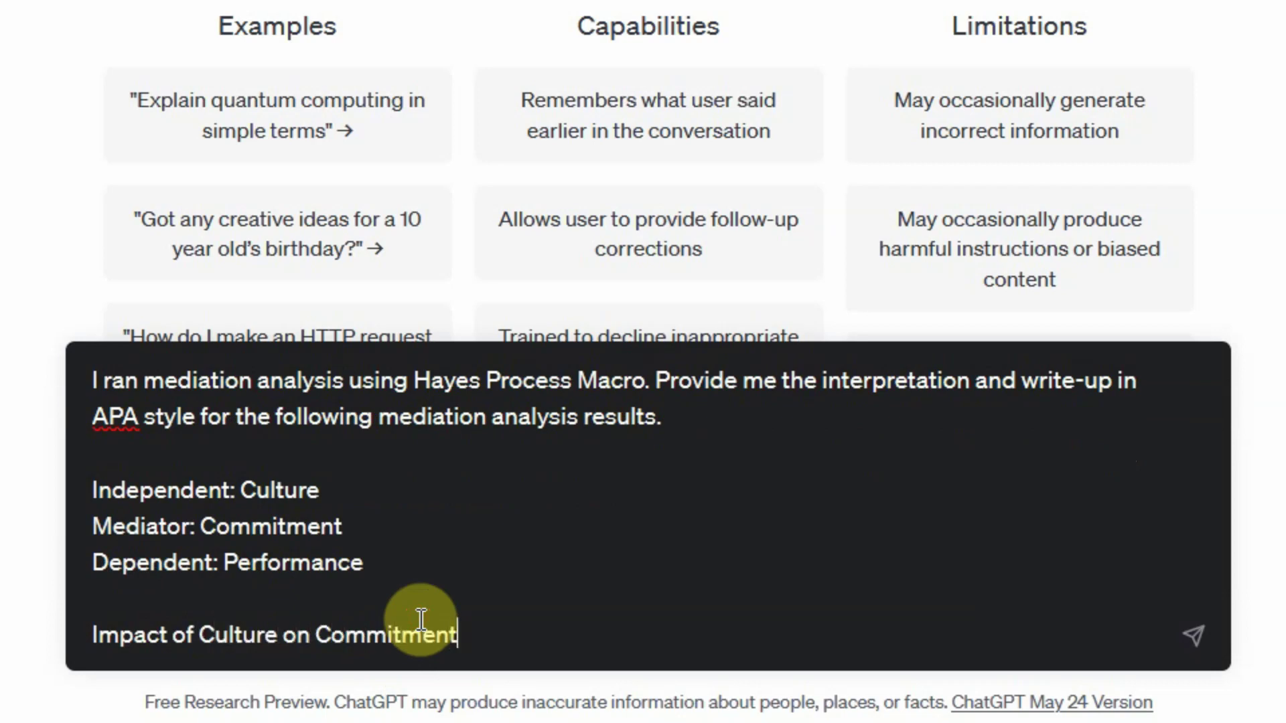
pyautogui.write(':')
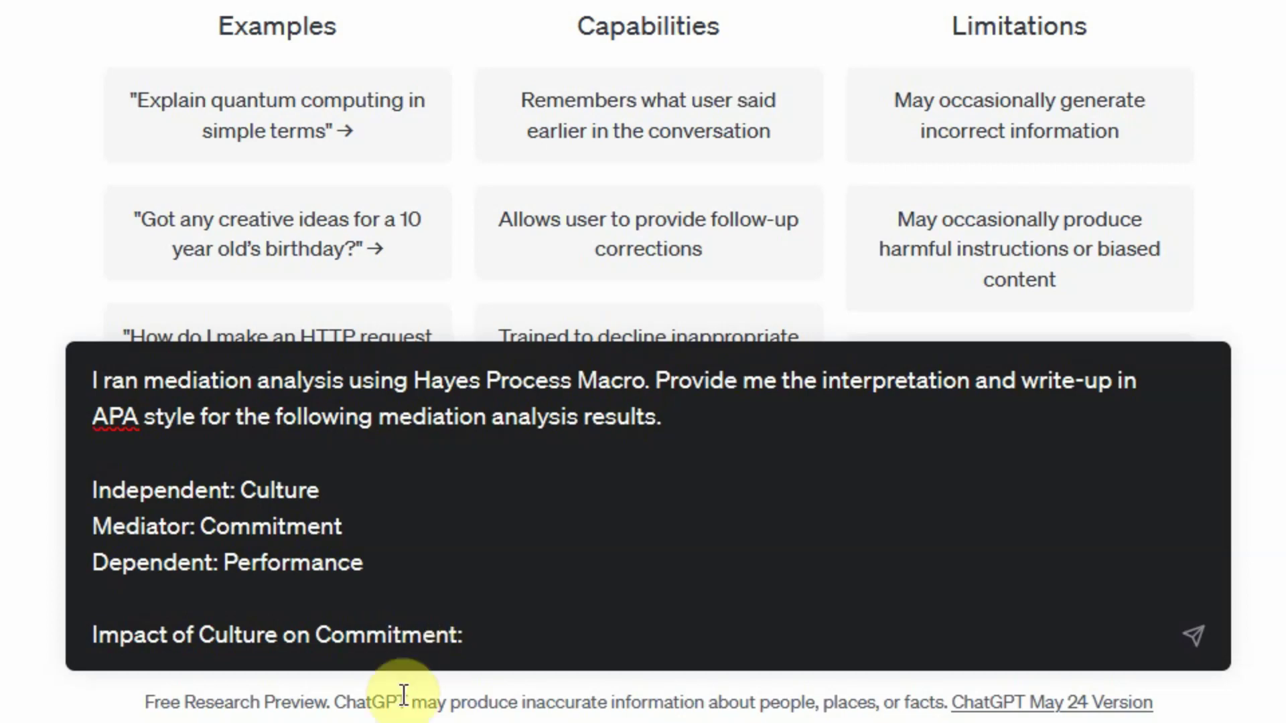
# Consult the SPSS output and complete the Culture on Commitment line in the prompt with "Coefficient is 0.6041 ad P Value is 0.000".
pyautogui.moveTo(375, 722)
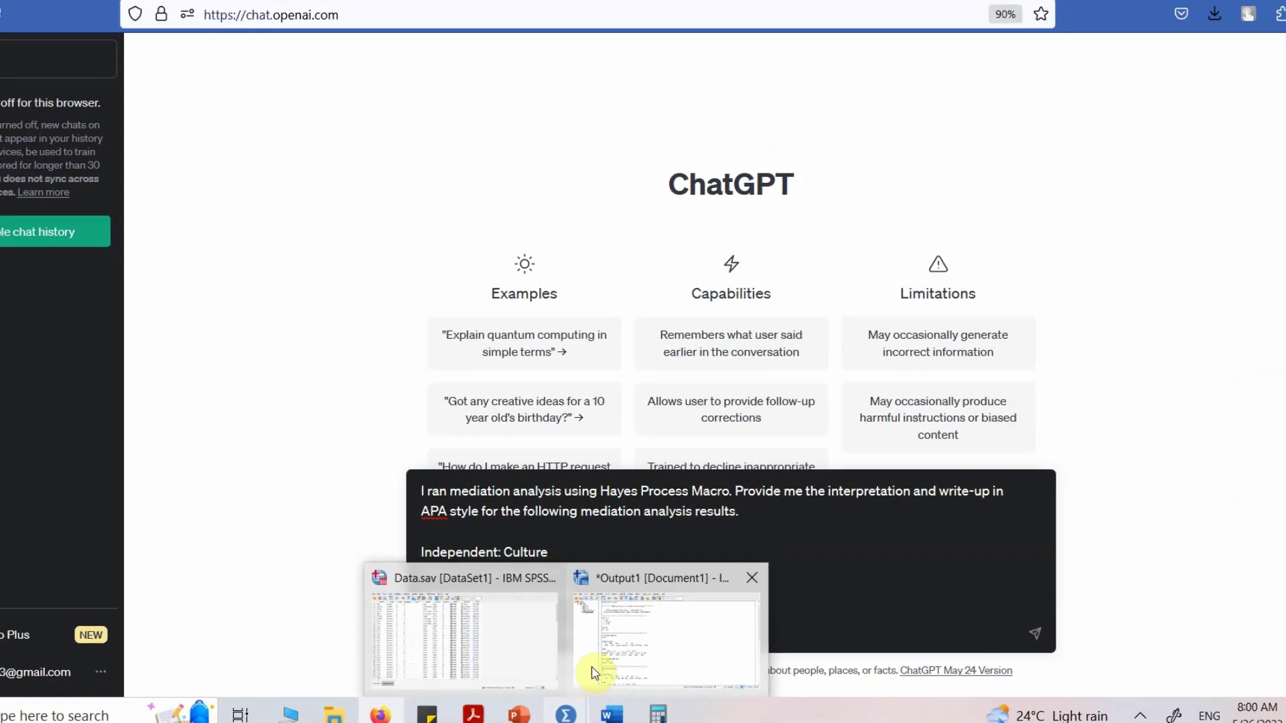
pyautogui.click(516, 684)
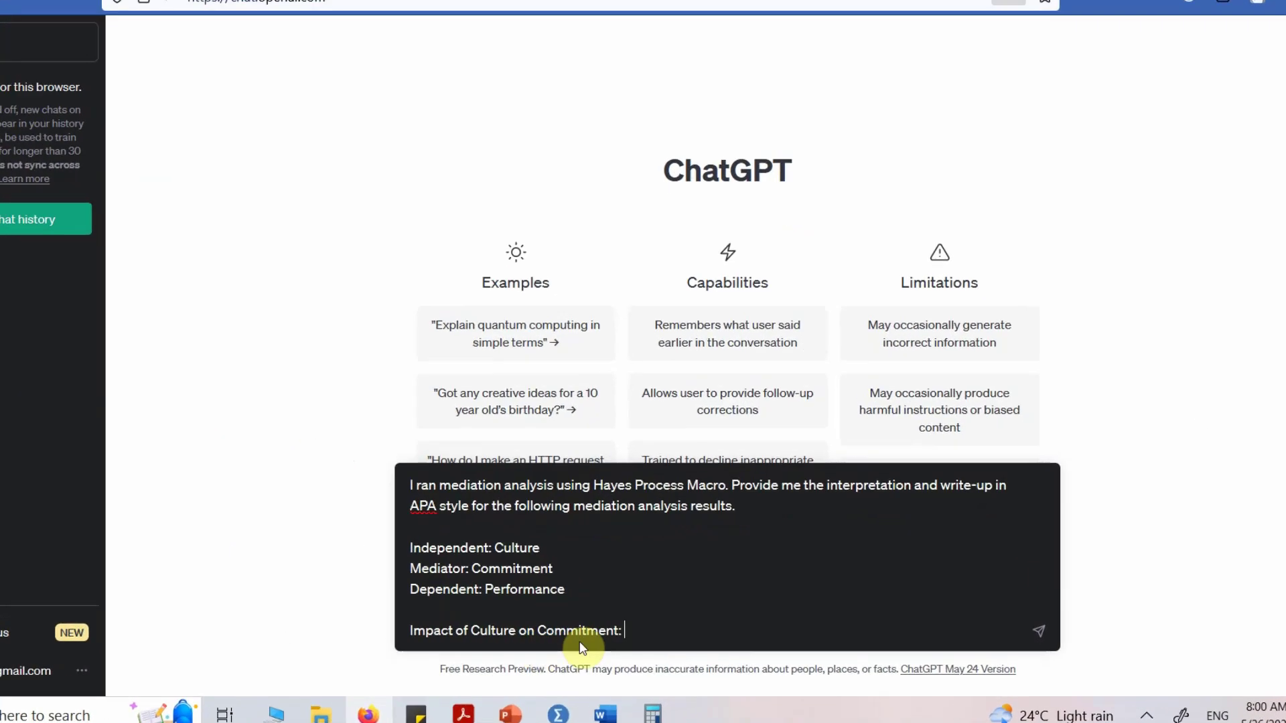
pyautogui.write('C')
pyautogui.write('o')
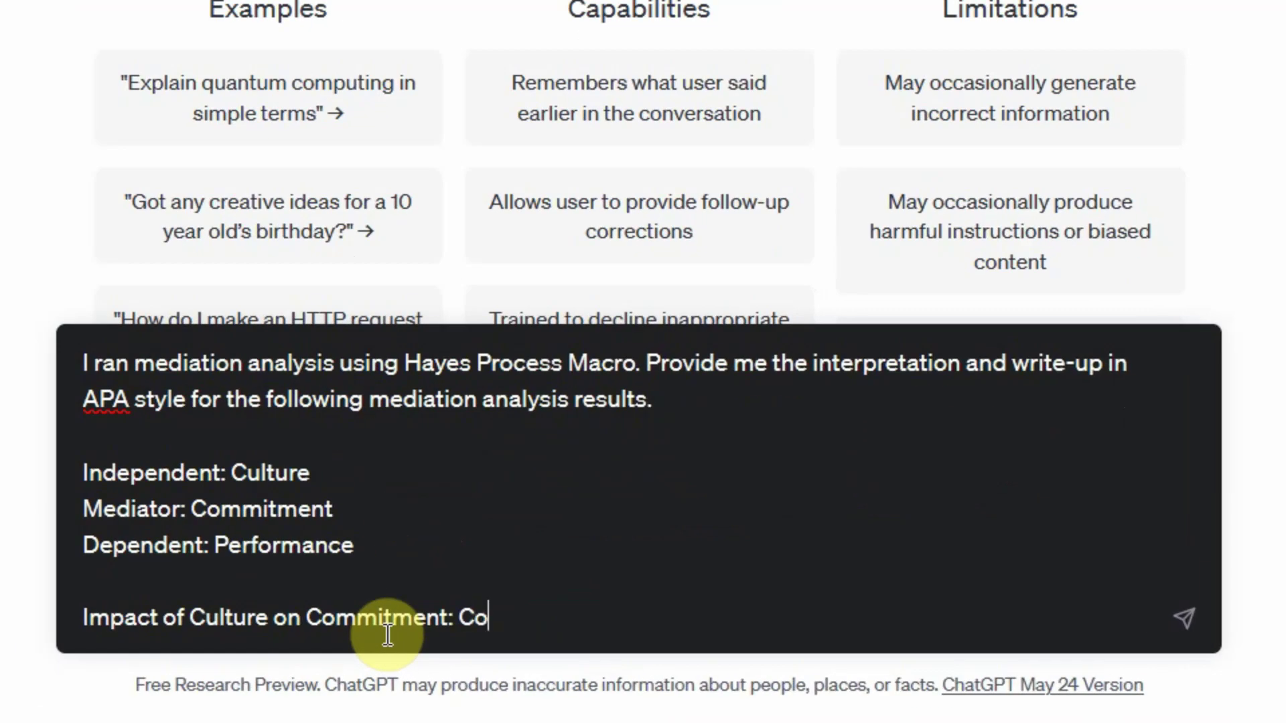
pyautogui.write('efficient')
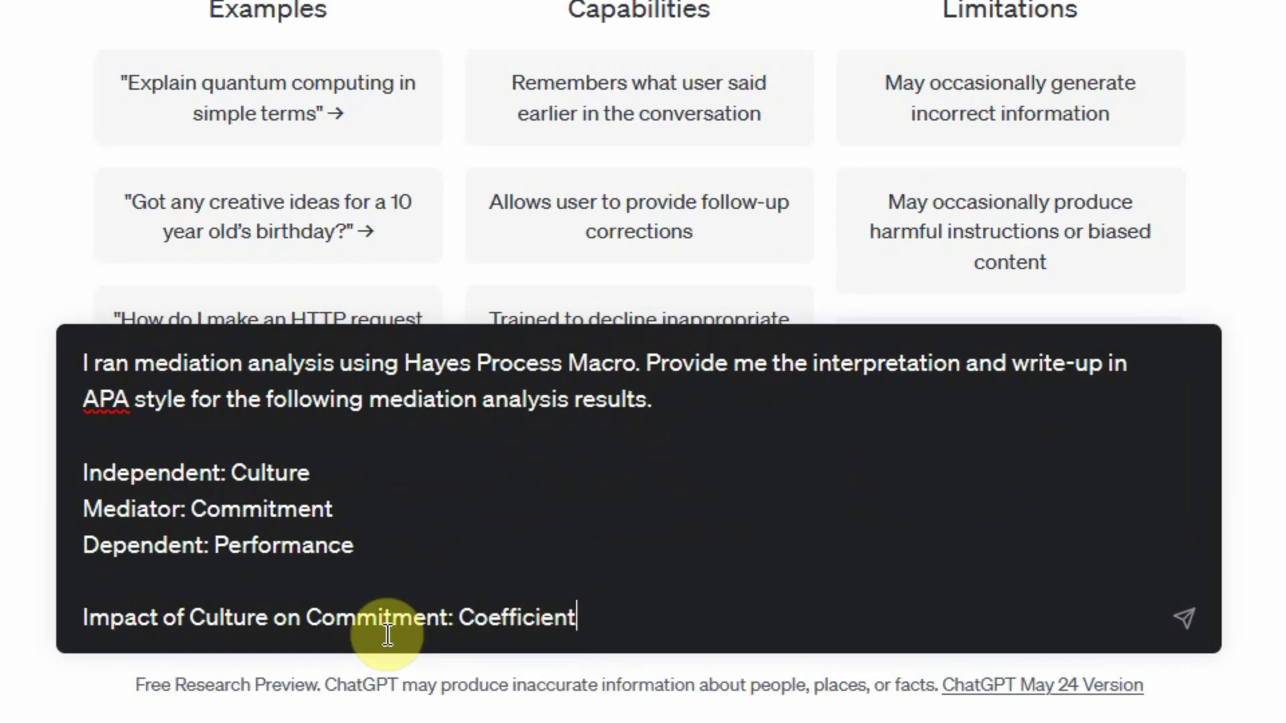
pyautogui.write(' is 0.')
pyautogui.write('6041 ')
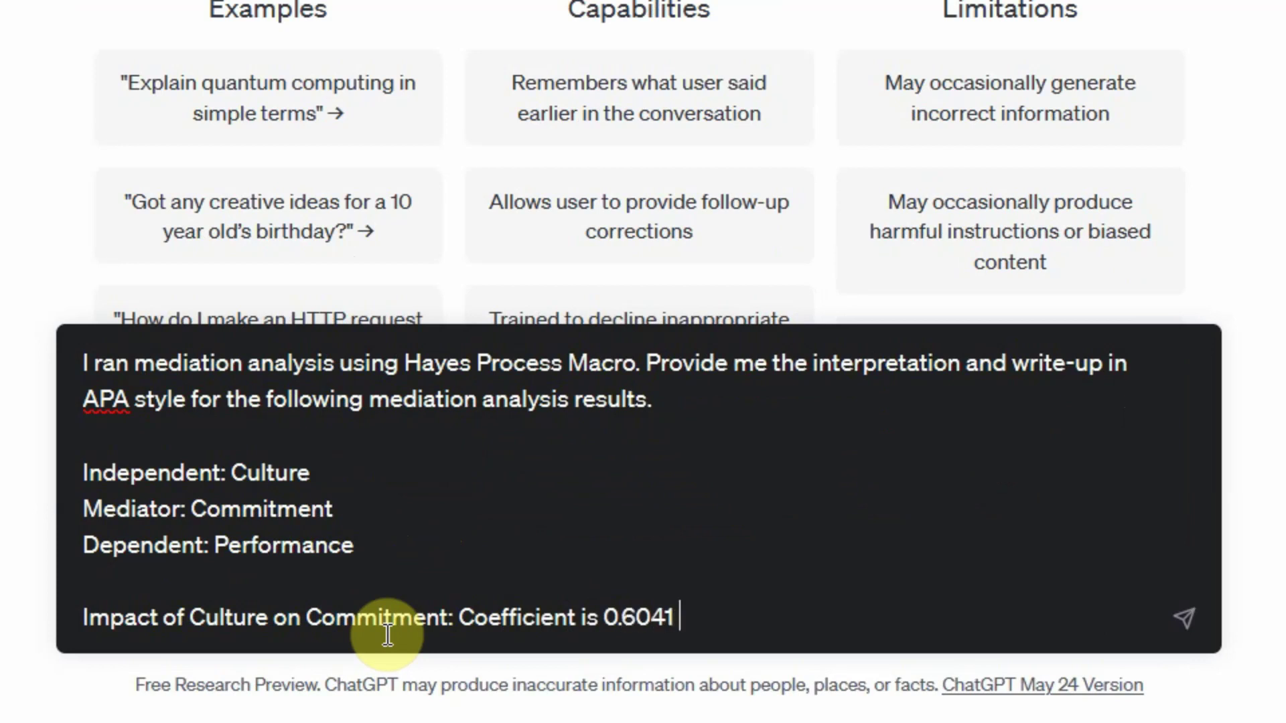
pyautogui.write('ad P Value i')
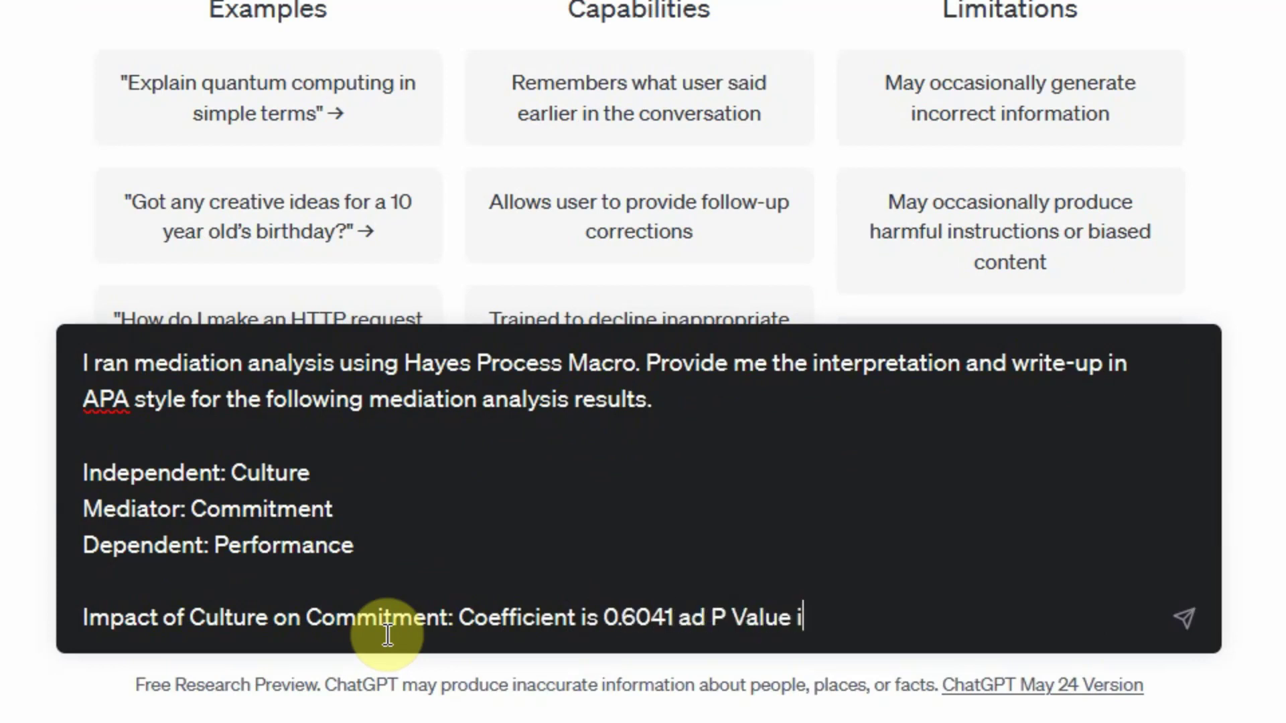
pyautogui.write('s 0.000')
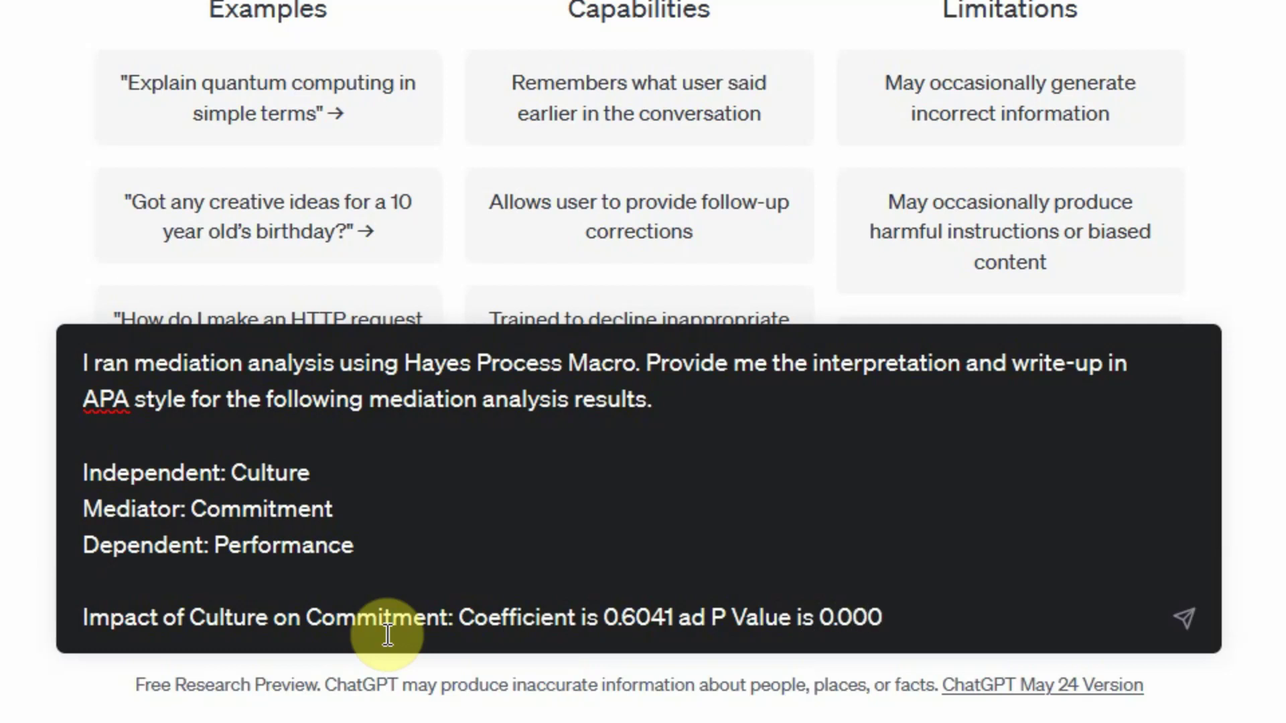
pyautogui.hotkey('shift', 'Return')
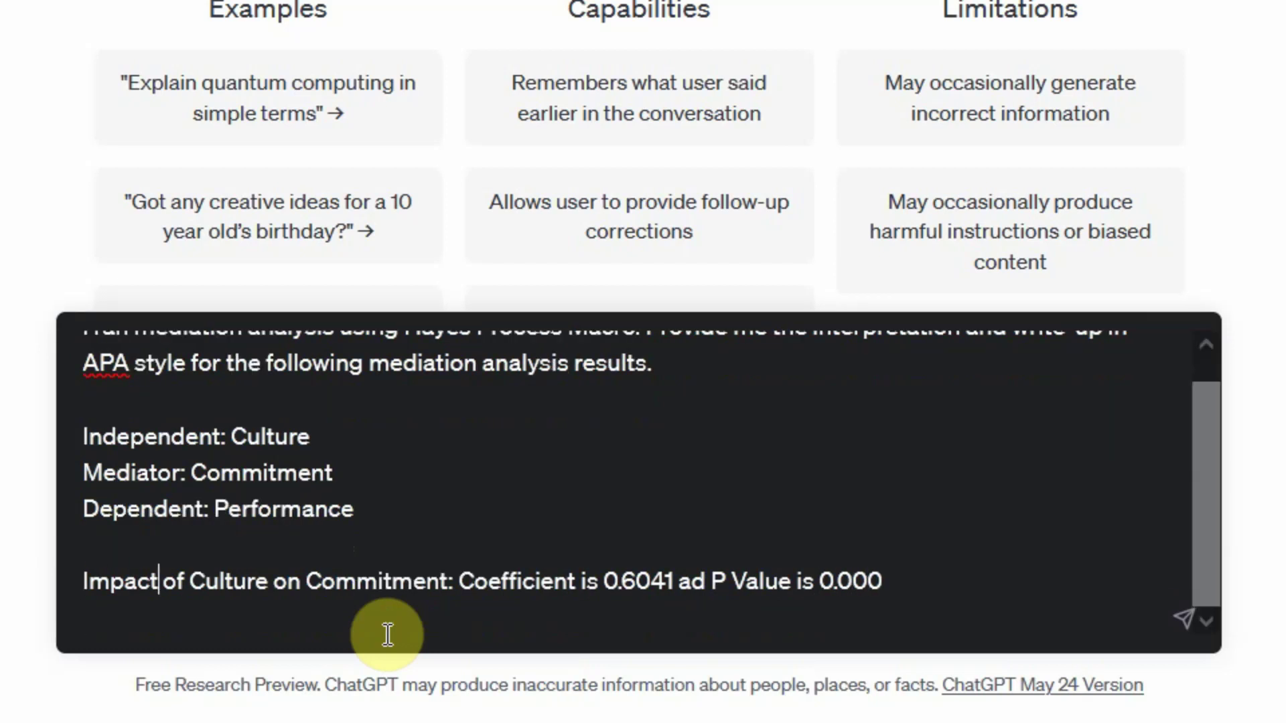
# In the impact line, insert "(IV)" after Culture and "(Mediator)" after Commitment.
pyautogui.write('(IV)')
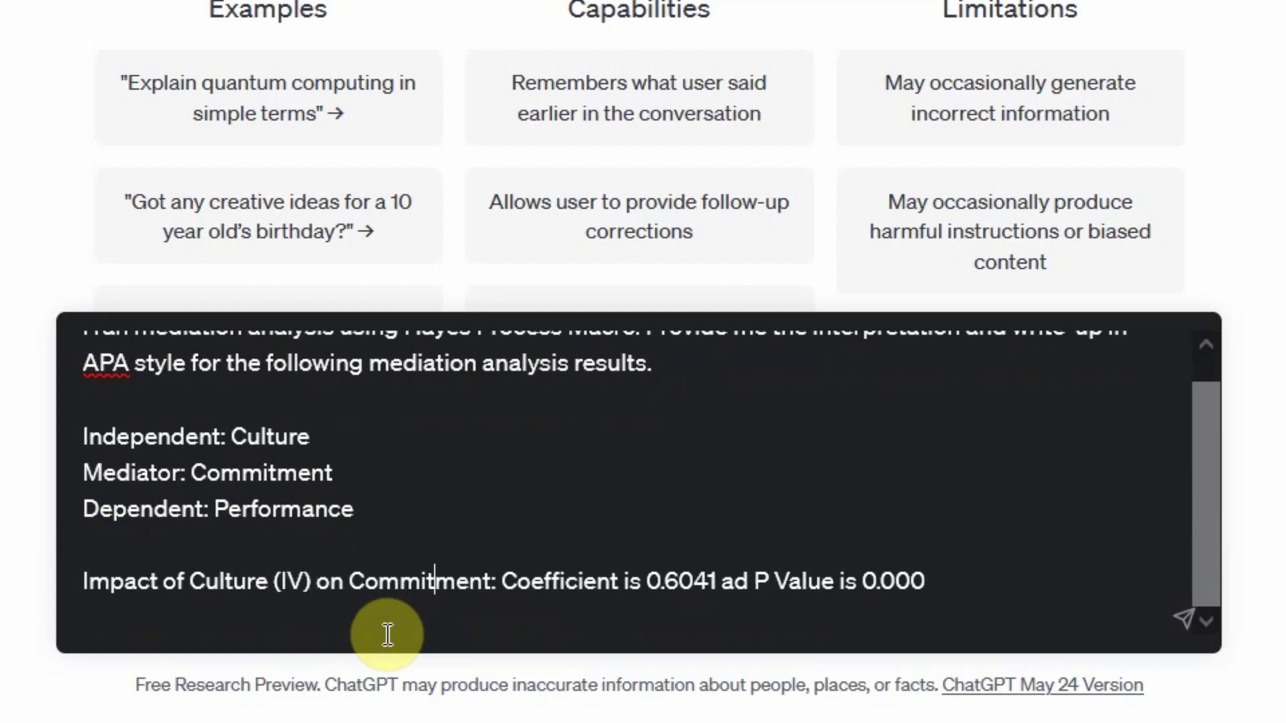
pyautogui.write(' (D')
pyautogui.press('BackSpace')
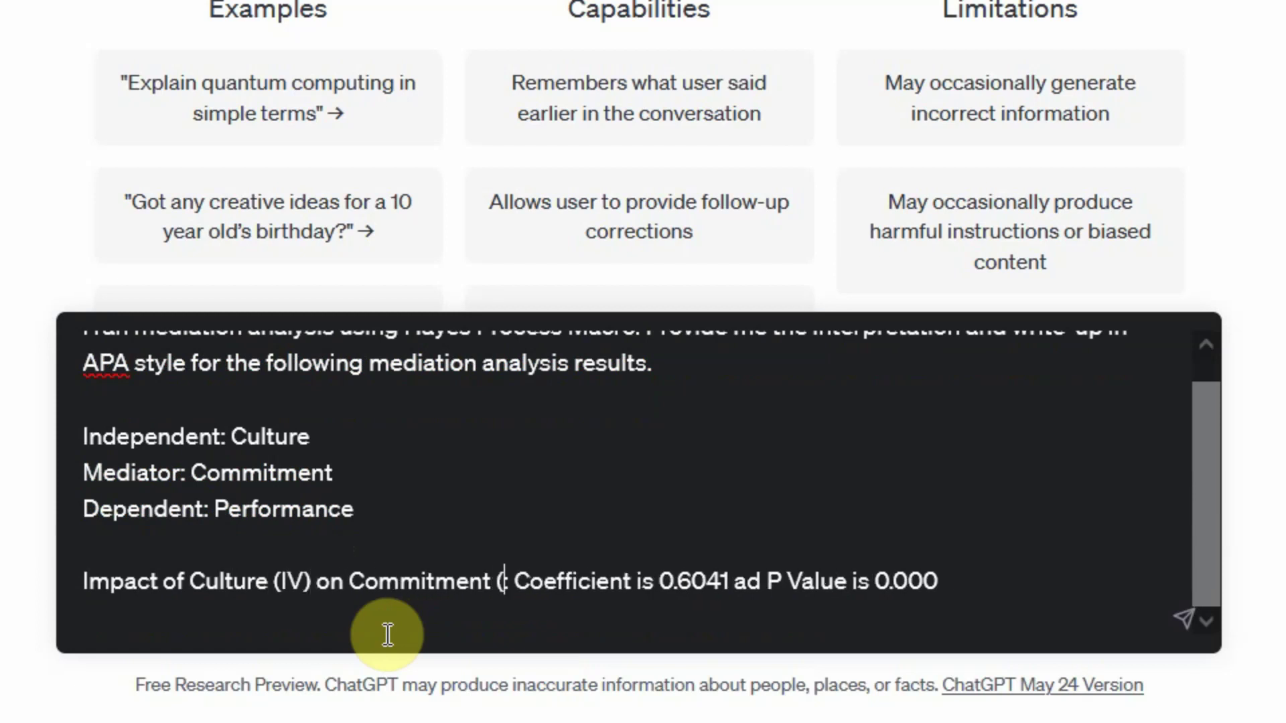
pyautogui.write('Mediator')
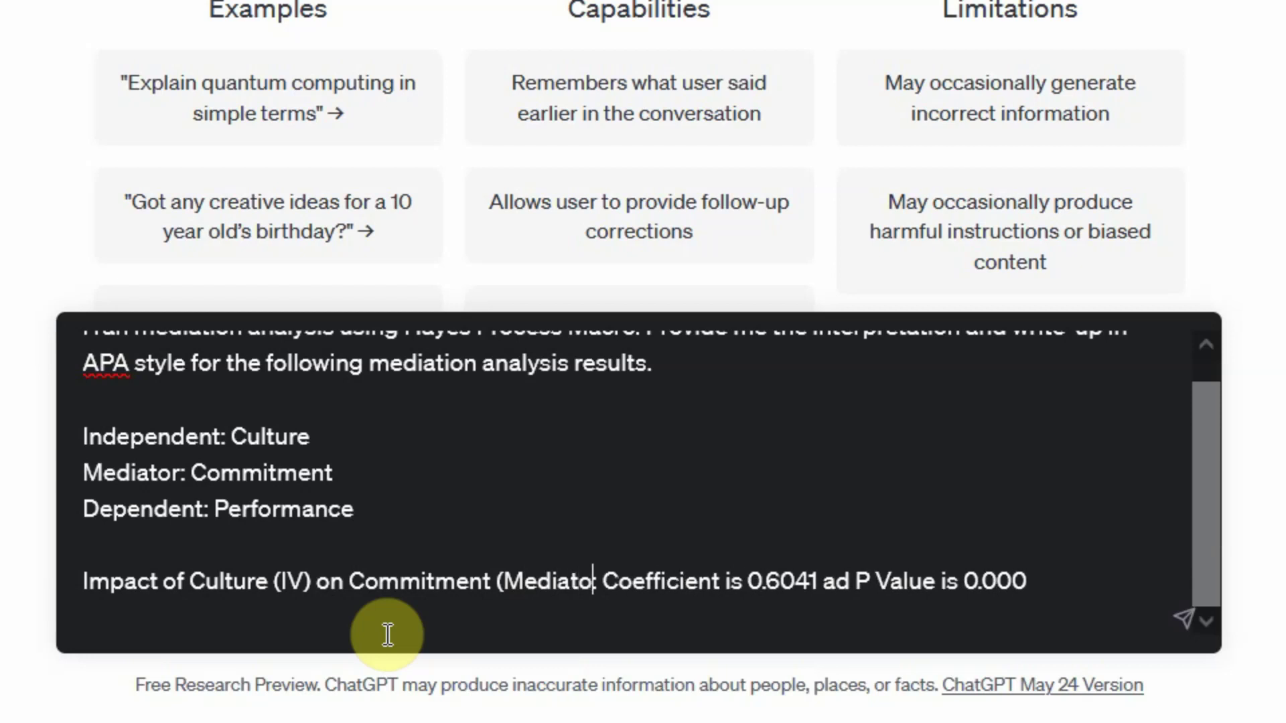
pyautogui.write(')')
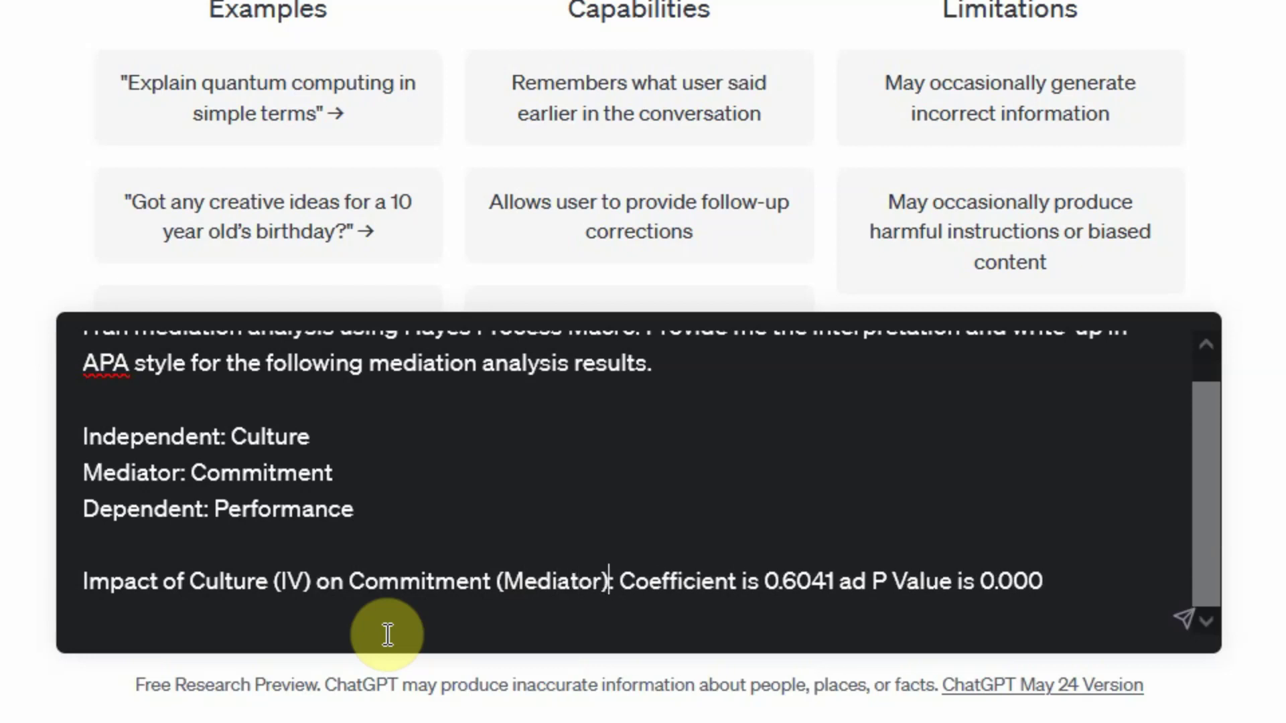
# Duplicate the Culture on Commitment impact line onto the line below it.
pyautogui.tripleClick(388, 634)
pyautogui.hotkey('ctrl', 'c')
pyautogui.click(388, 634)
pyautogui.hotkey('ctrl', 'v')
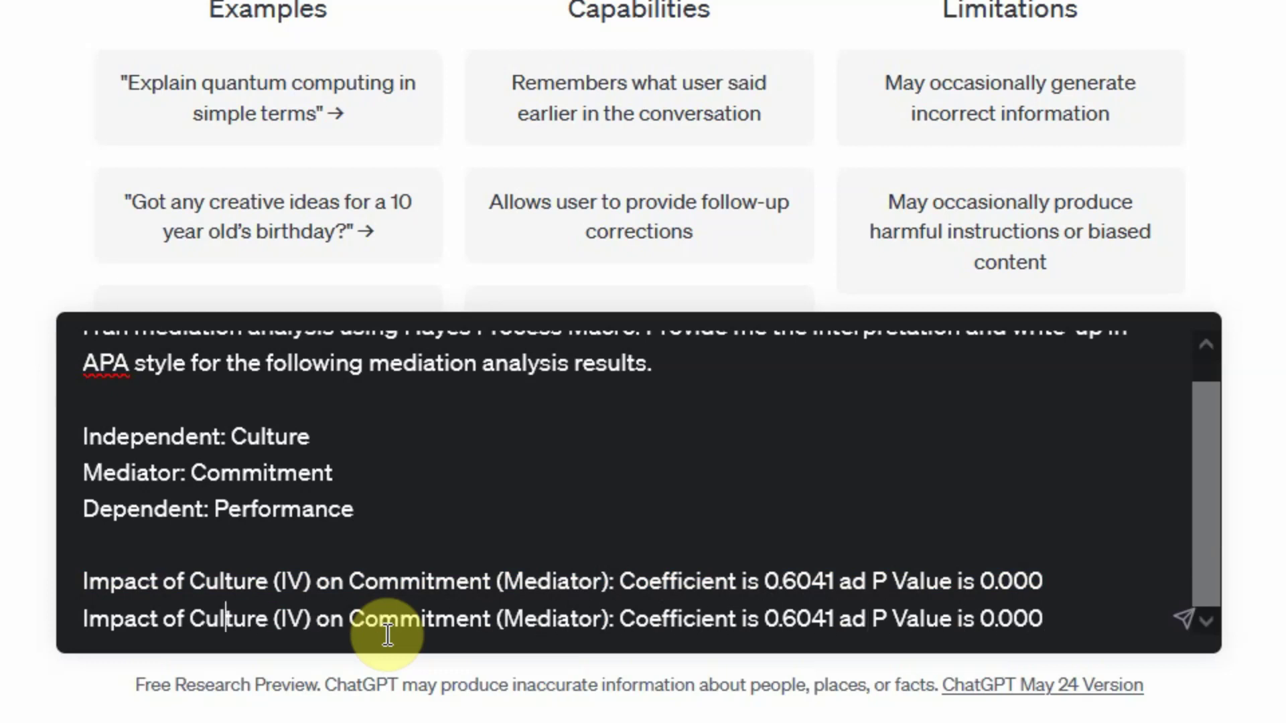
# In the duplicated line, replace "Culture (IV)" with "Commitment (Mediator)" as the predictor.
pyautogui.write('ommitment')
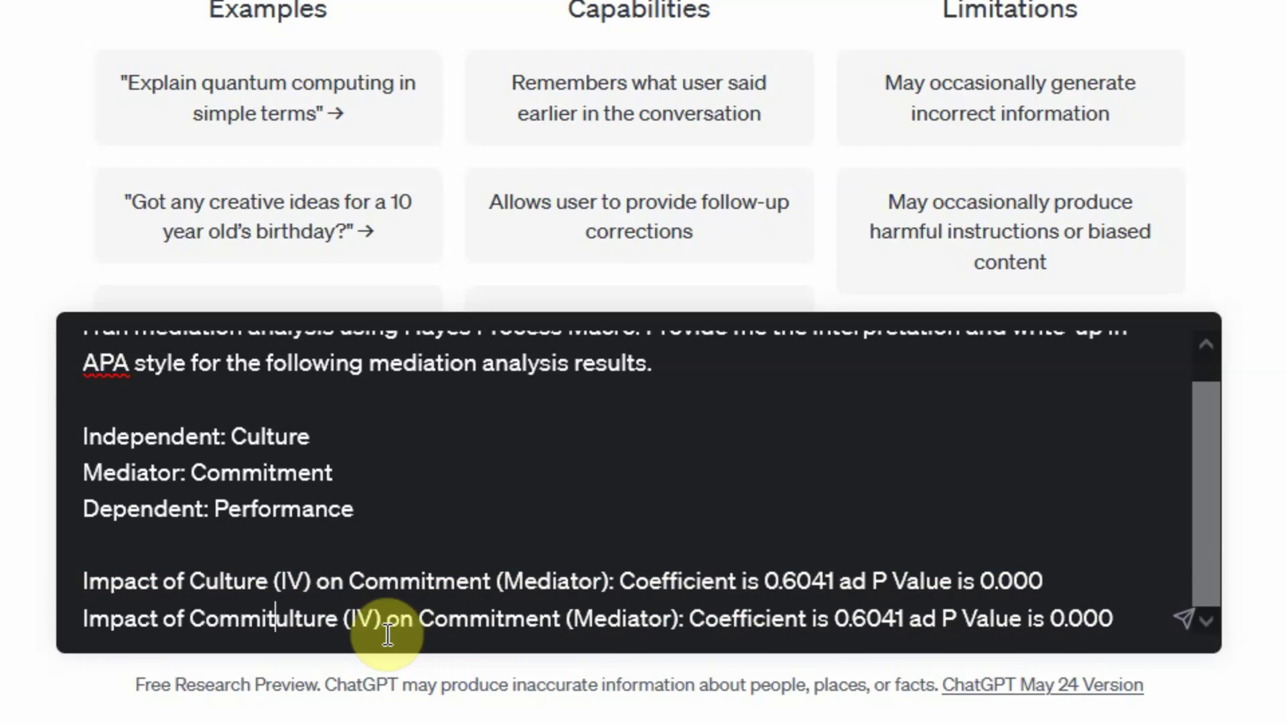
pyautogui.hotkey('shift', 'Right')
pyautogui.hotkey('shift', 'Right')
pyautogui.hotkey('shift', 'Right')
pyautogui.hotkey('shift', 'Right')
pyautogui.hotkey('shift', 'Right')
pyautogui.hotkey('shift', 'Right')
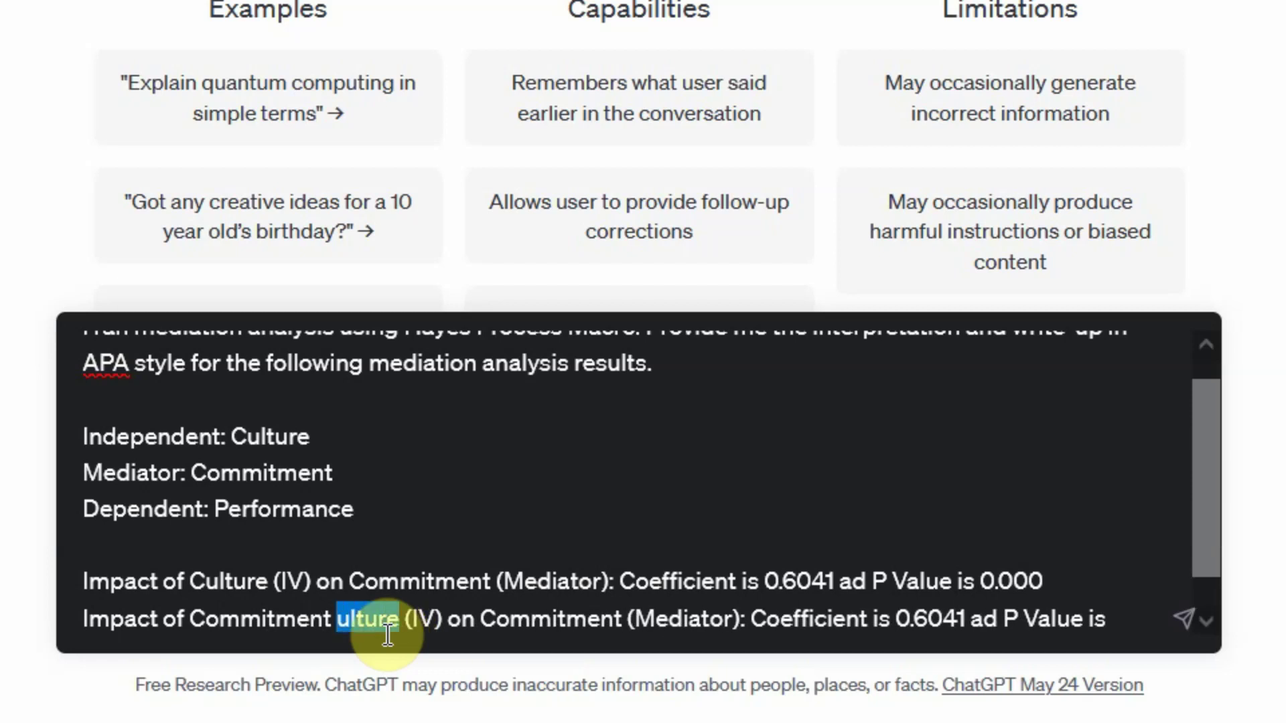
pyautogui.press('BackSpace')
pyautogui.press('BackSpace')
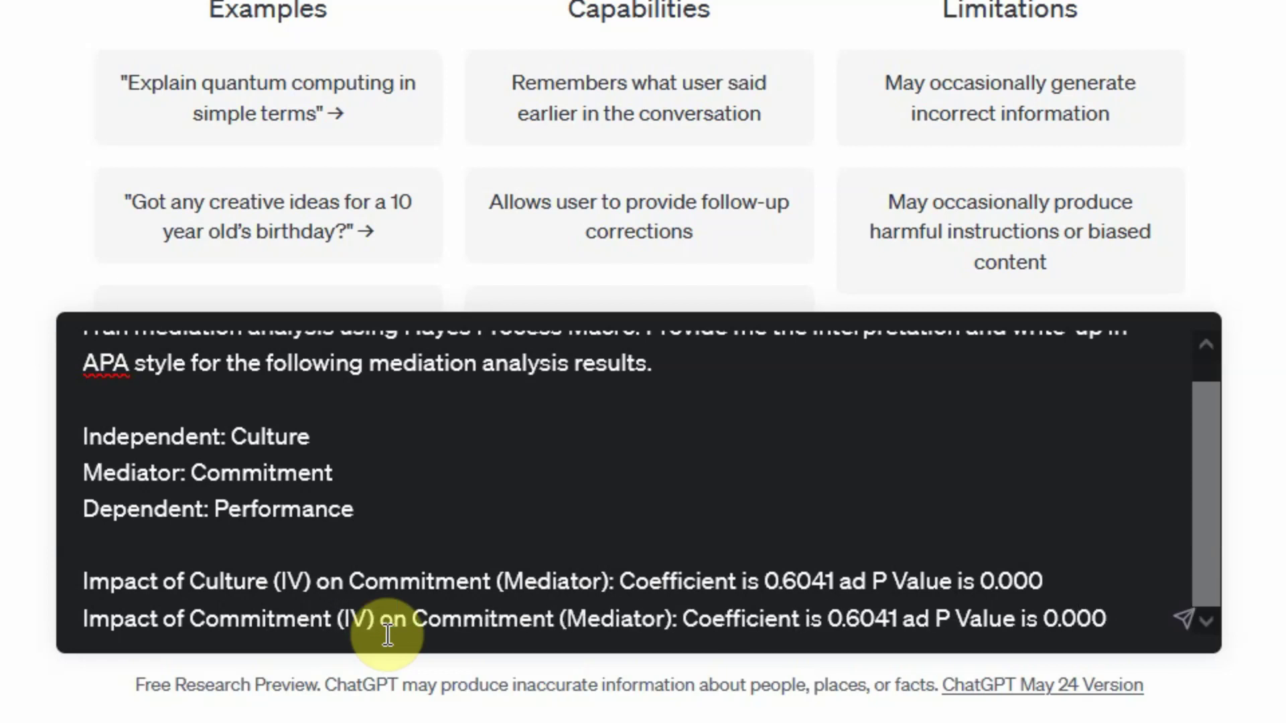
pyautogui.press('Right')
pyautogui.hotkey('shift', 'Right')
pyautogui.hotkey('shift', 'Right')
pyautogui.write('Mediator) on ')
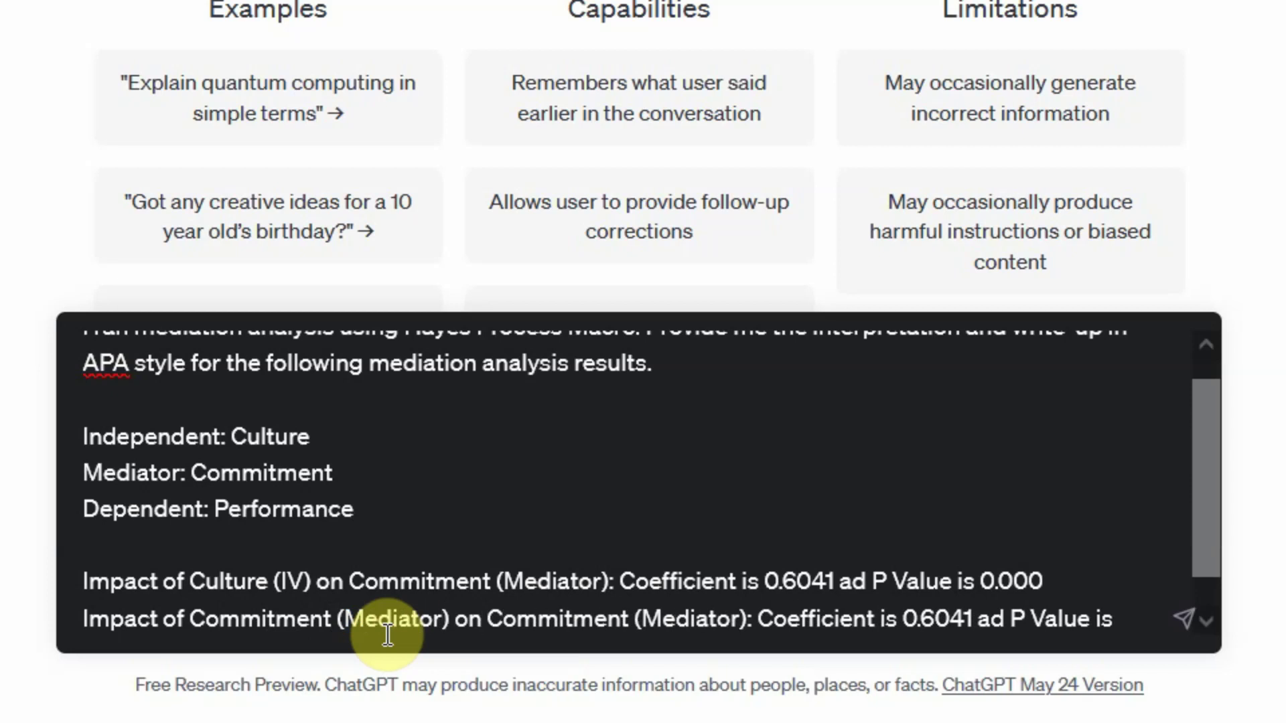
# Replace the outcome "Commitment (Mediator)" in the duplicated line with "Performance (Dependent)".
pyautogui.write('Performance')
pyautogui.hotkey('shift', 'Right')
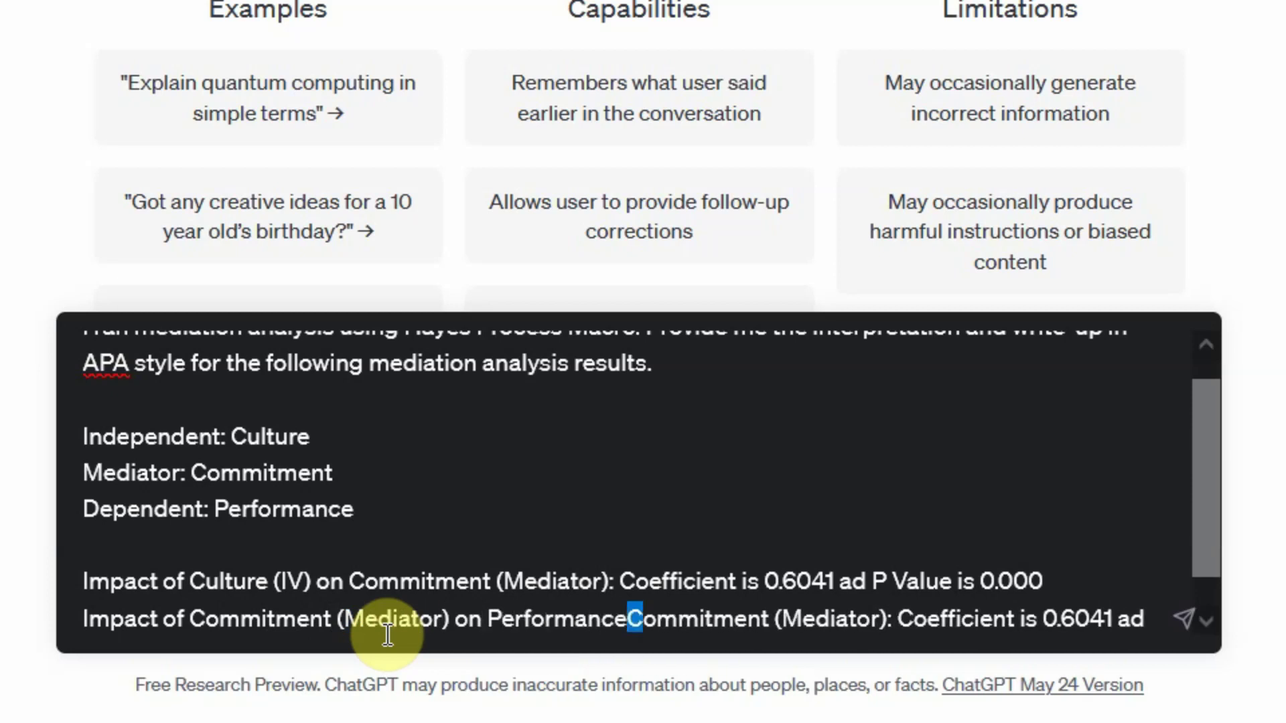
pyautogui.hotkey('shift', 'Right')
pyautogui.hotkey('shift', 'Right')
pyautogui.hotkey('shift', 'Right')
pyautogui.hotkey('shift', 'Right')
pyautogui.hotkey('shift', 'Right')
pyautogui.hotkey('shift', 'Right')
pyautogui.hotkey('shift', 'Right')
pyautogui.hotkey('shift', 'Right')
pyautogui.hotkey('shift', 'Right')
pyautogui.press('BackSpace')
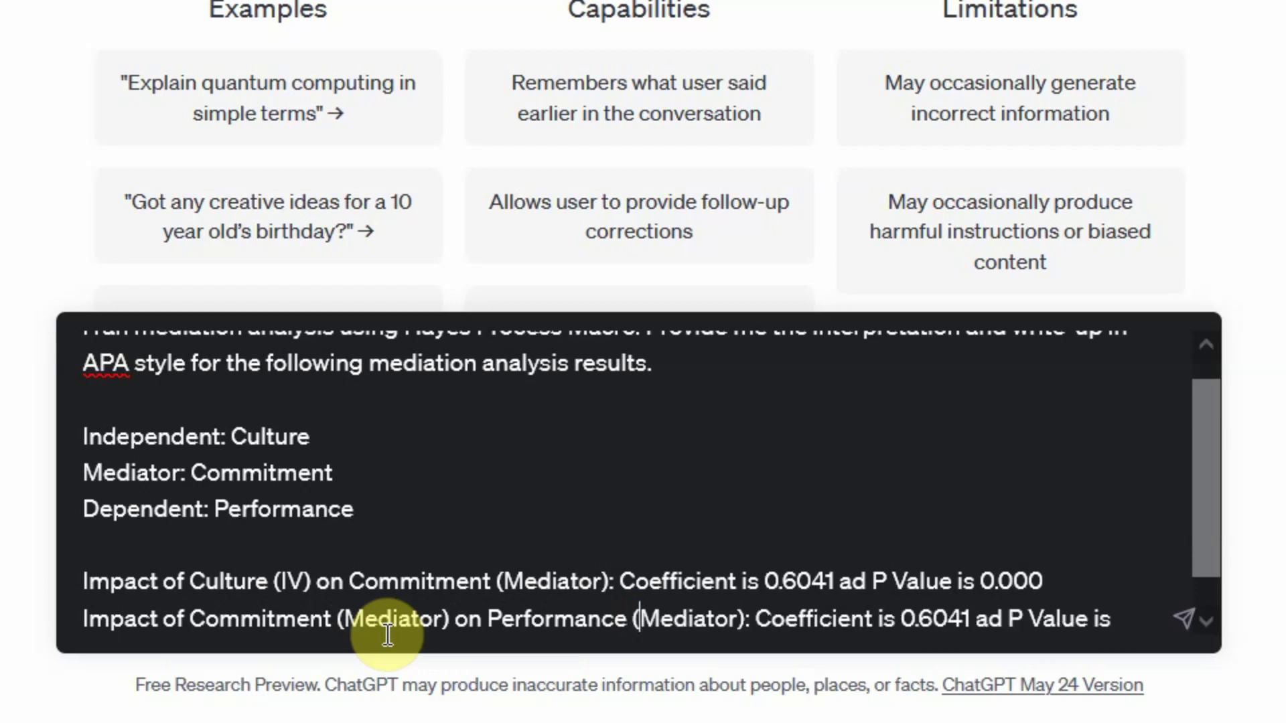
pyautogui.write('Dependent')
pyautogui.hotkey('shift', 'Right')
pyautogui.hotkey('shift', 'Right')
pyautogui.hotkey('shift', 'Right')
pyautogui.hotkey('shift', 'Right')
pyautogui.hotkey('shift', 'Right')
pyautogui.hotkey('shift', 'Right')
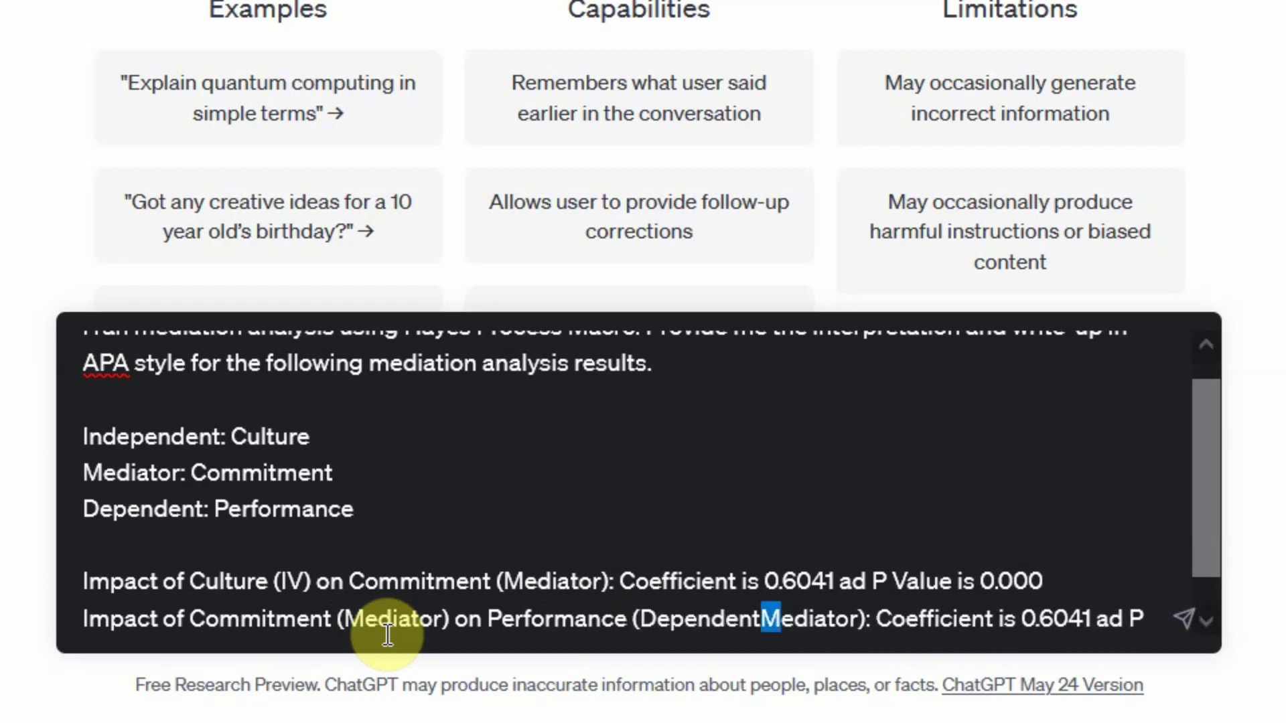
pyautogui.hotkey('shift', 'Right')
pyautogui.hotkey('shift', 'Right')
pyautogui.press('BackSpace')
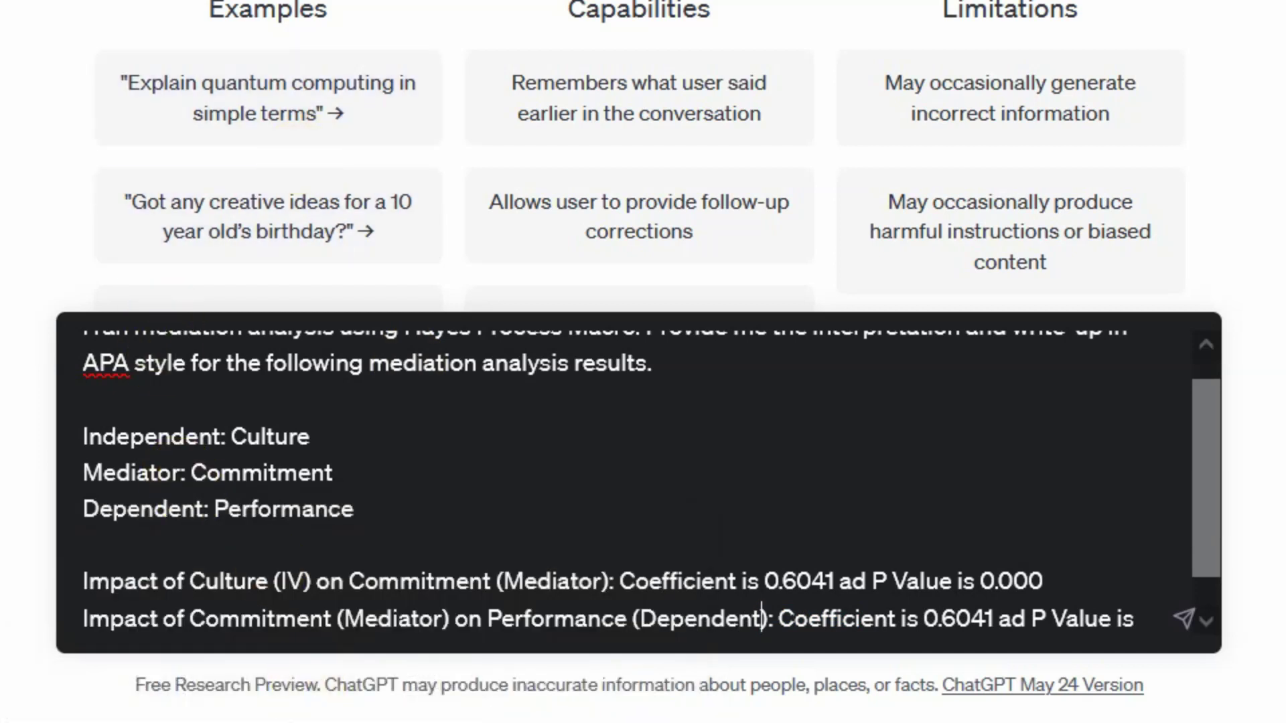
# Look up the COM coefficient for outcome OP in the SPSS output and set the Commitment on Performance coefficient to 0.4530.
pyautogui.click(536, 603)
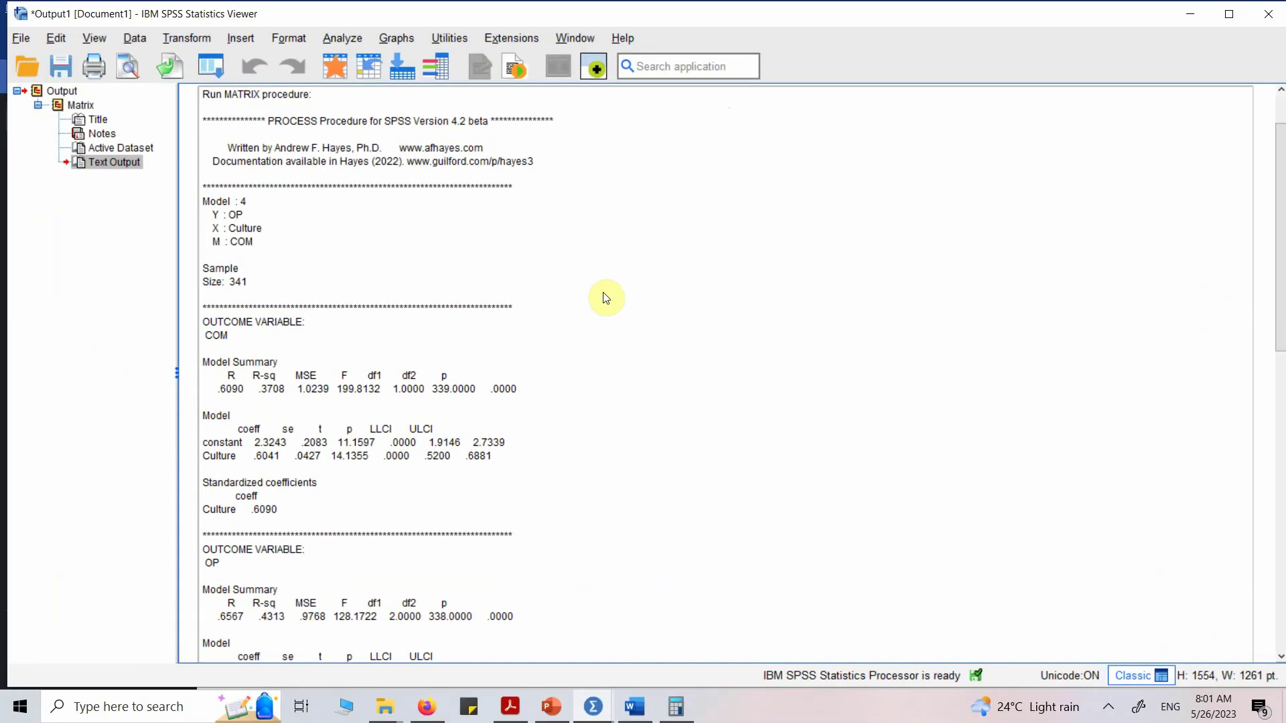
pyautogui.scroll(-6, 606, 298)
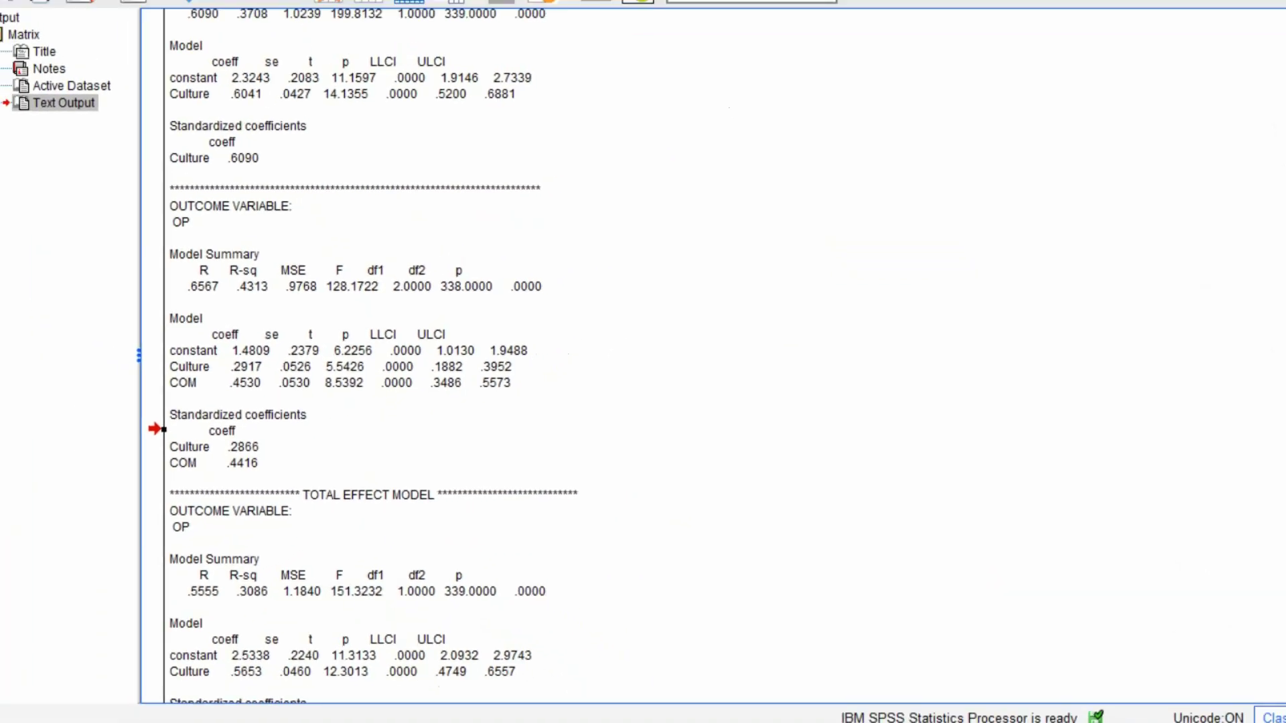
pyautogui.hotkey('alt', 'Tab')
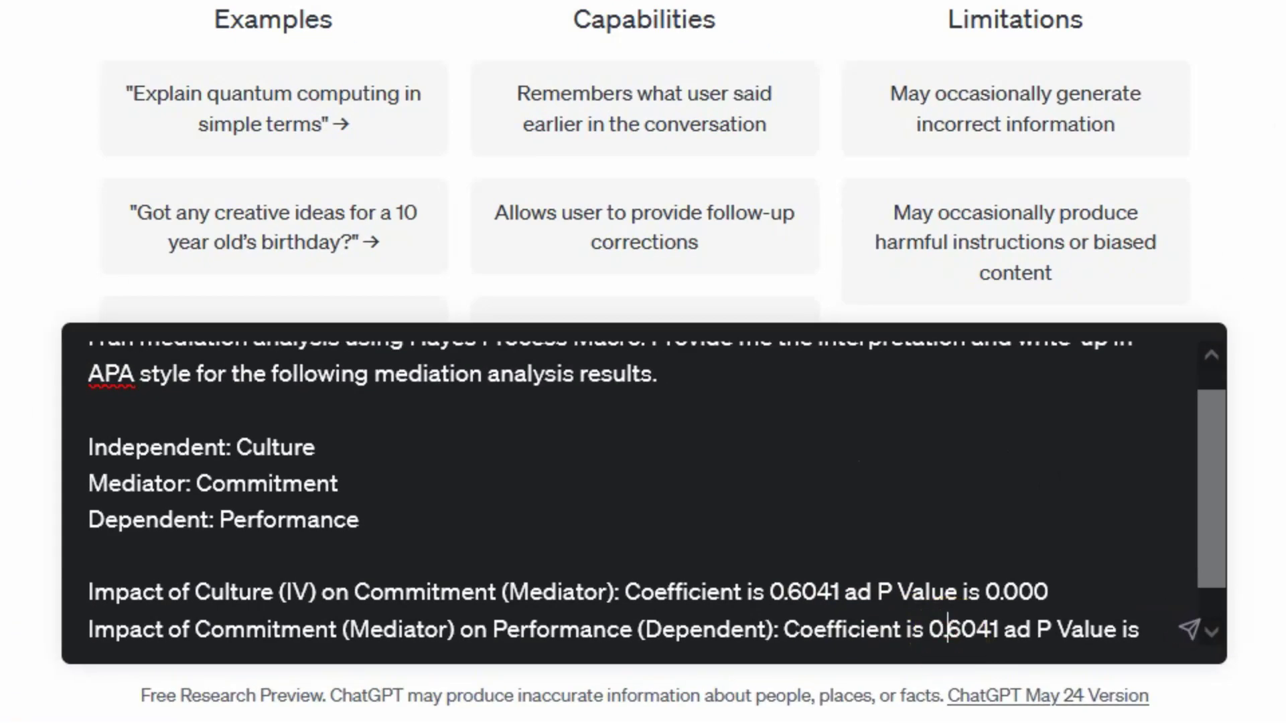
pyautogui.moveTo(917, 632); pyautogui.dragTo(955, 632)
pyautogui.write('4530')
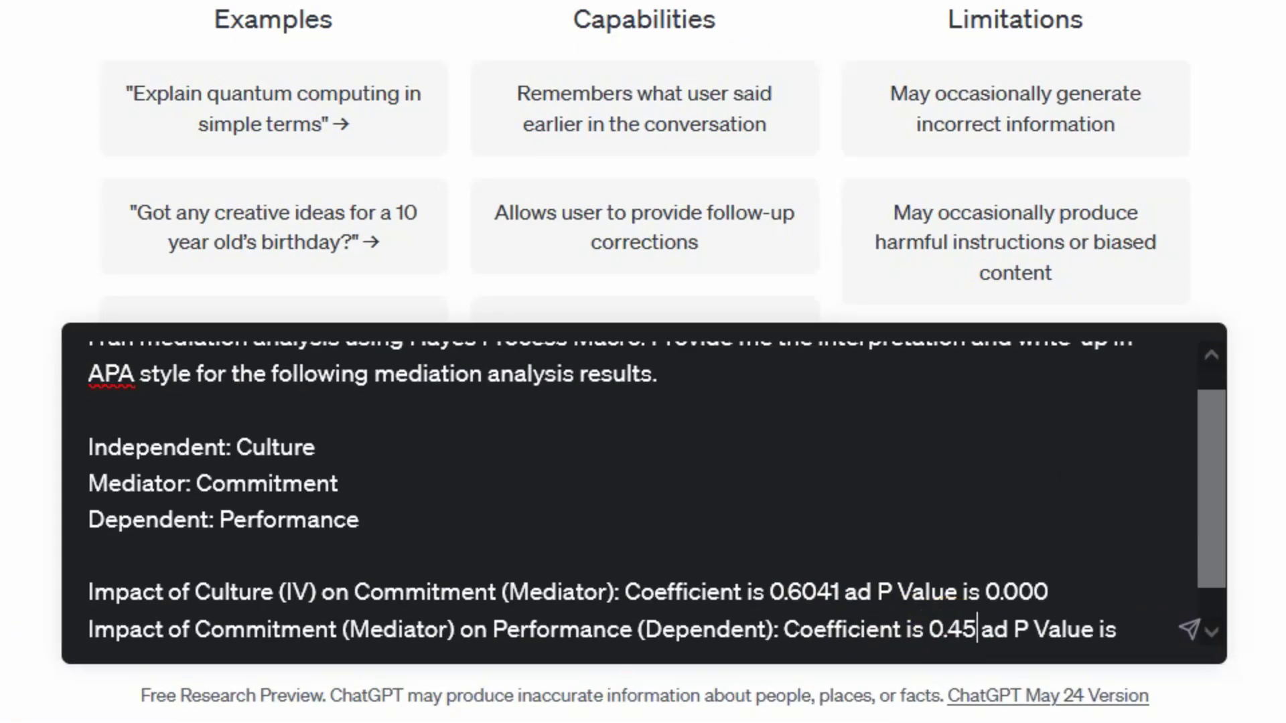
# Add a new line reading "Direct Effect of Culture on Performance:" at the end of the prompt.
pyautogui.click(152, 629)
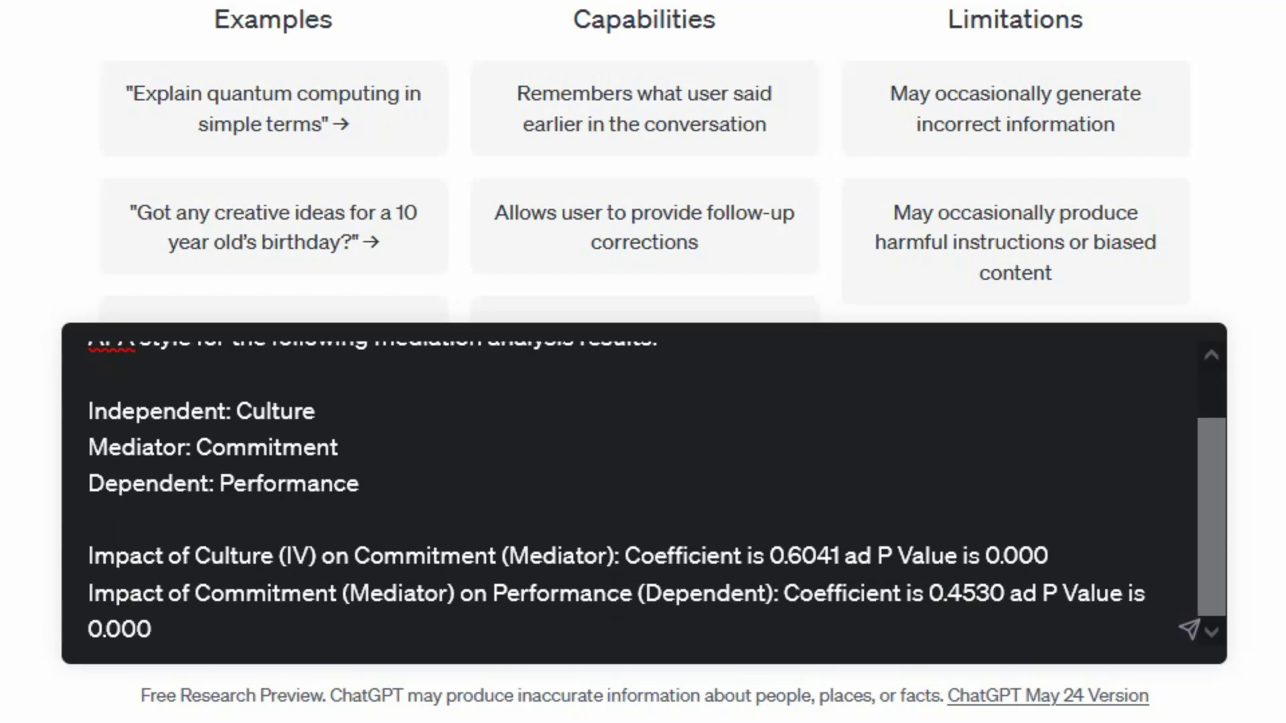
pyautogui.hotkey('shift', 'Return')
pyautogui.write('Die')
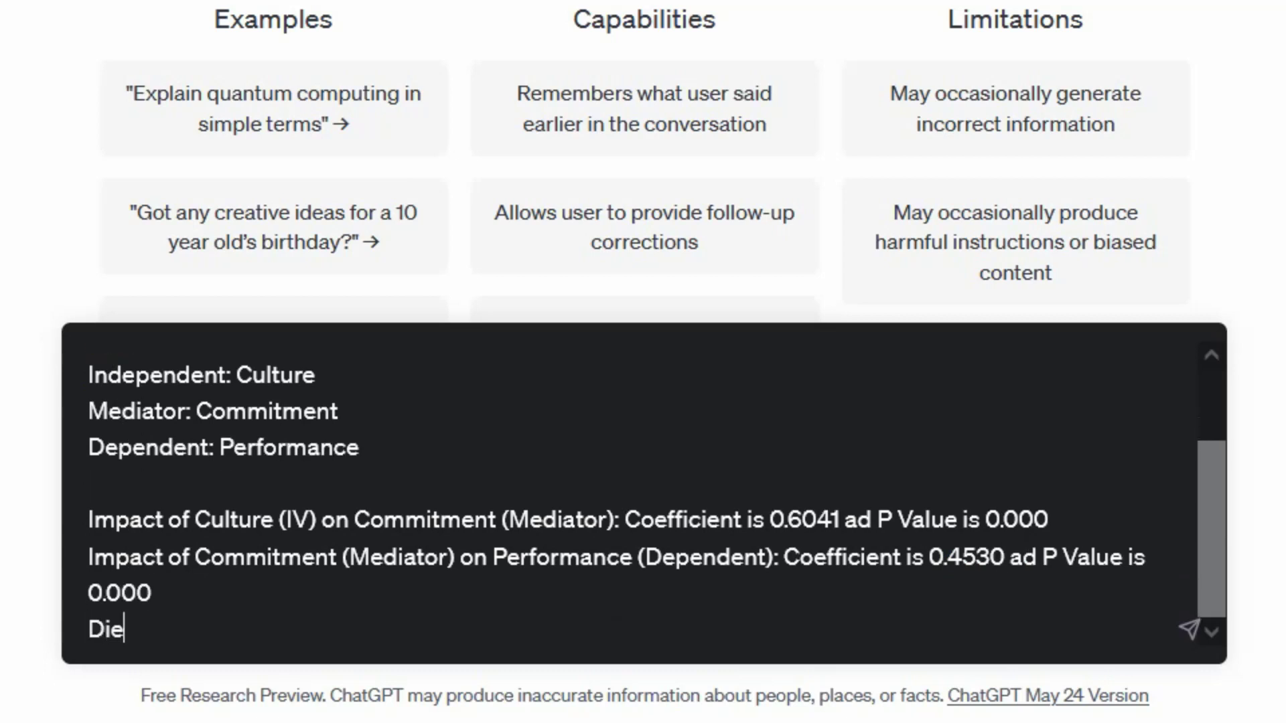
pyautogui.press('BackSpace')
pyautogui.write('rect Effec')
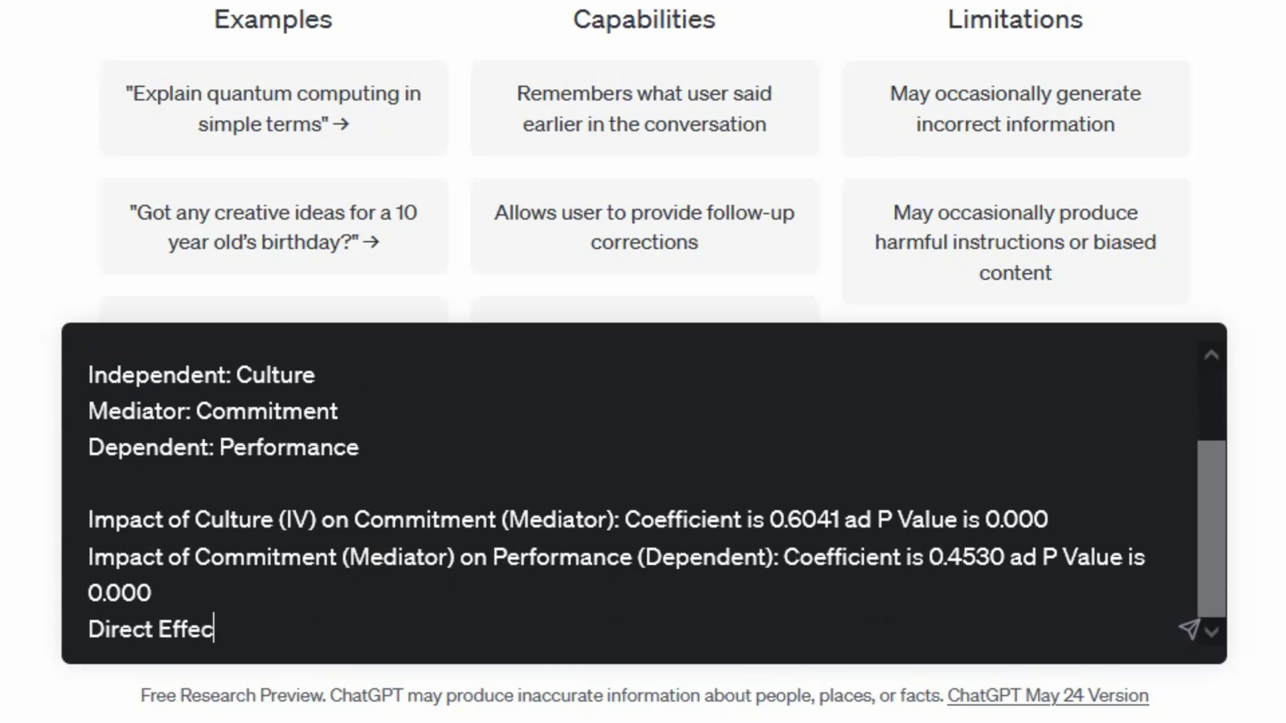
pyautogui.write('t of Culture on P')
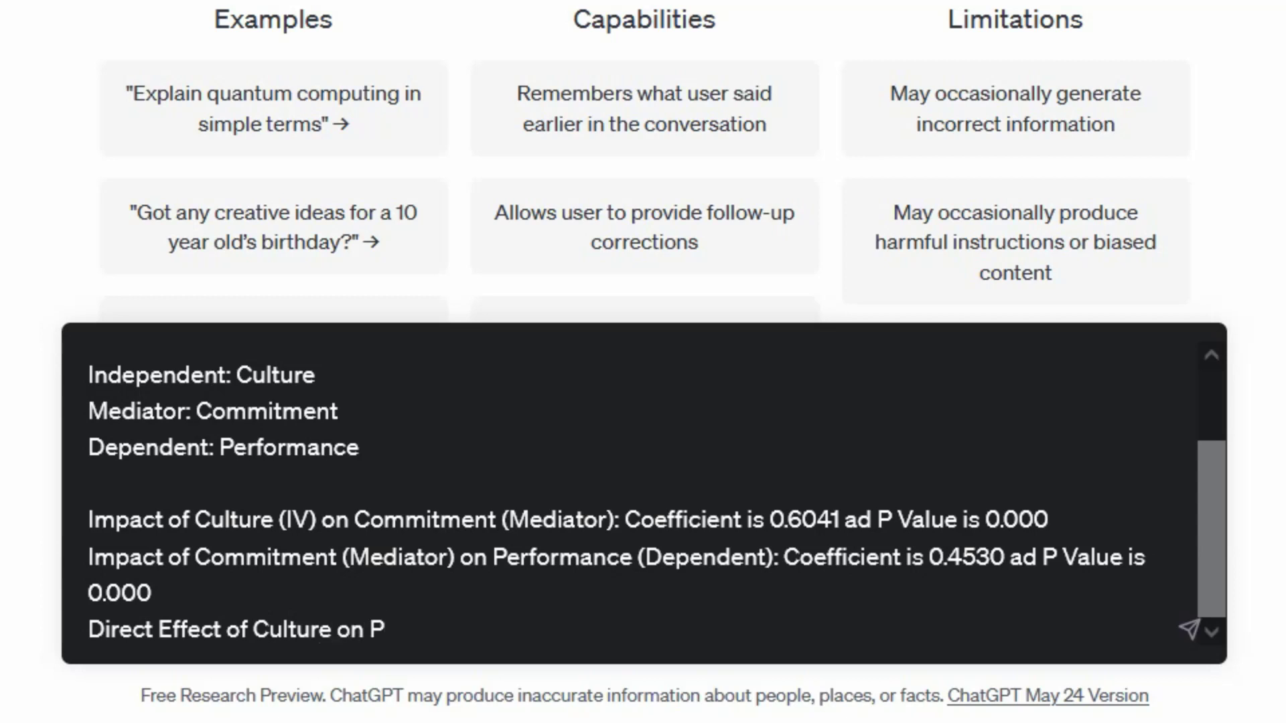
pyautogui.write('erformance:')
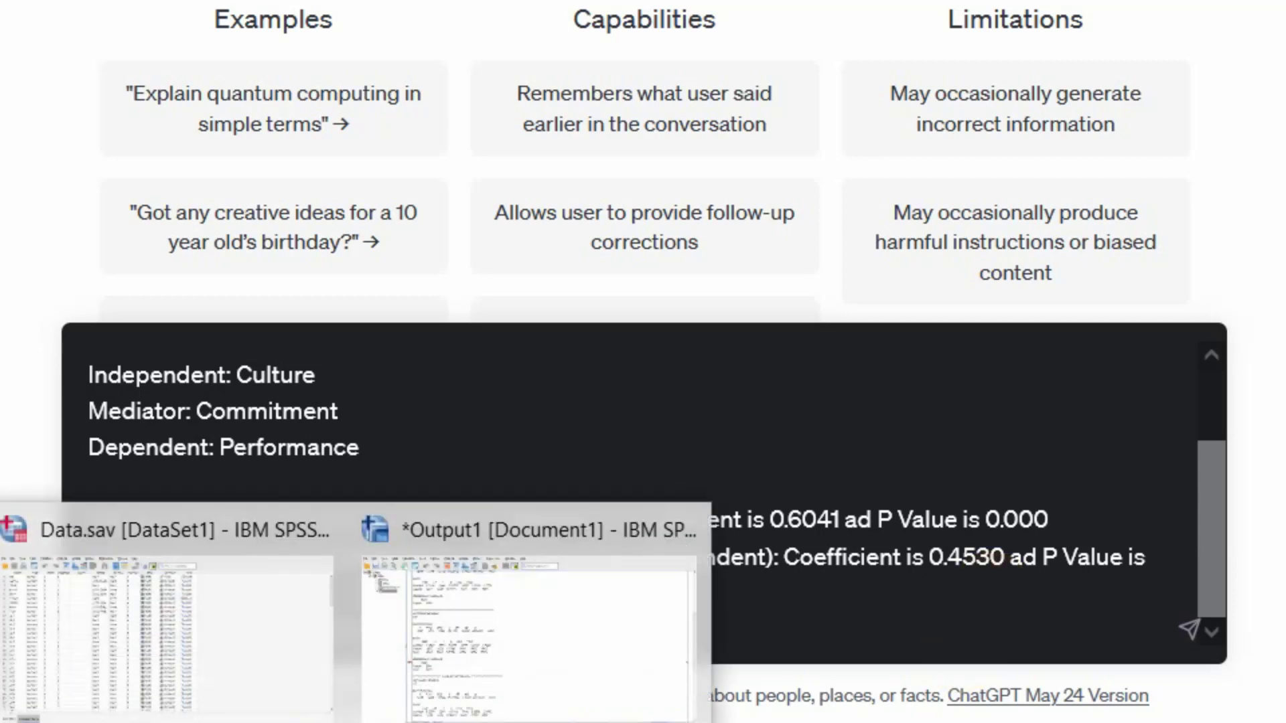
# Consult the SPSS output and complete the direct effect line with "Coefficient is 0.2917 and P Value is 0.000".
pyautogui.click(482, 681)
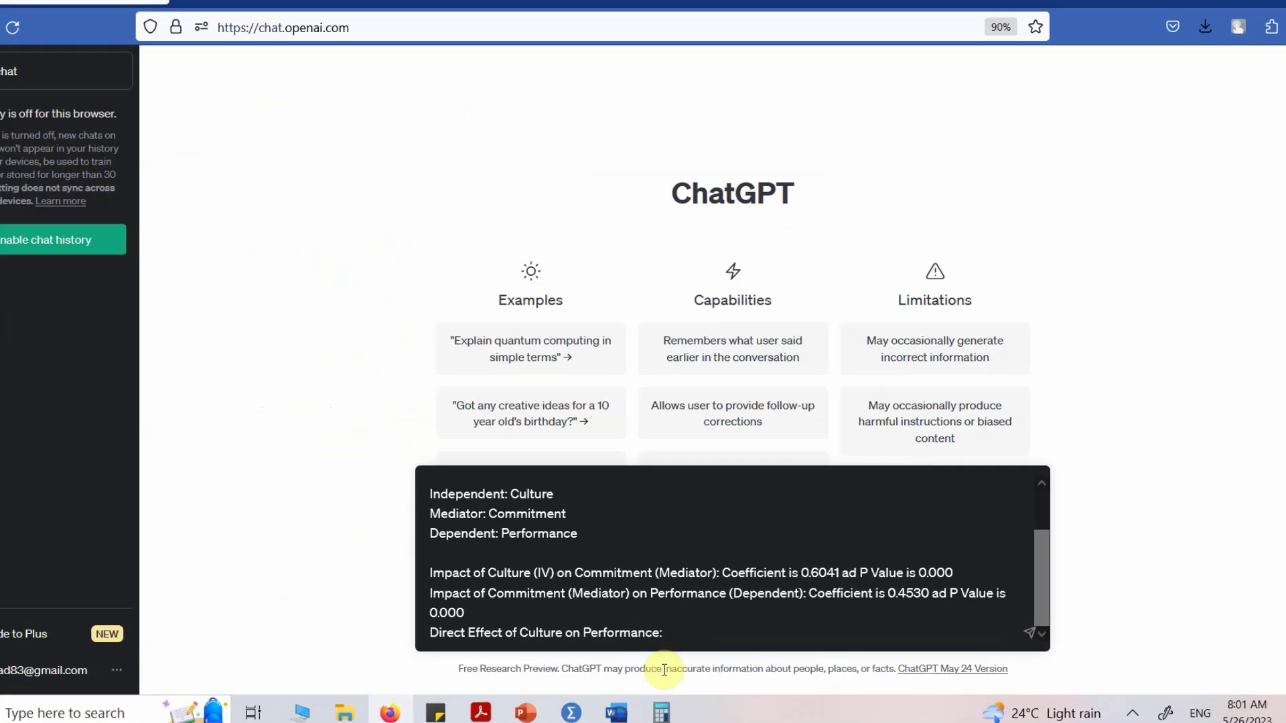
pyautogui.write('Coefficien')
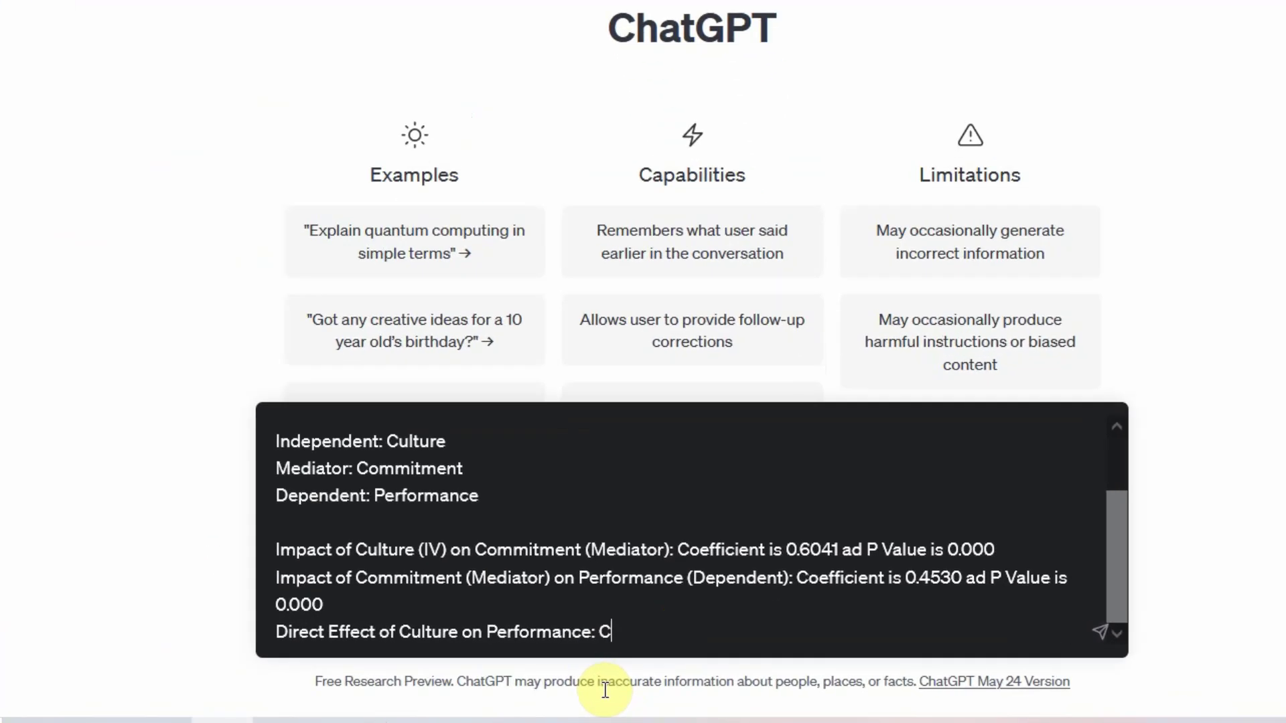
pyautogui.write('t is ')
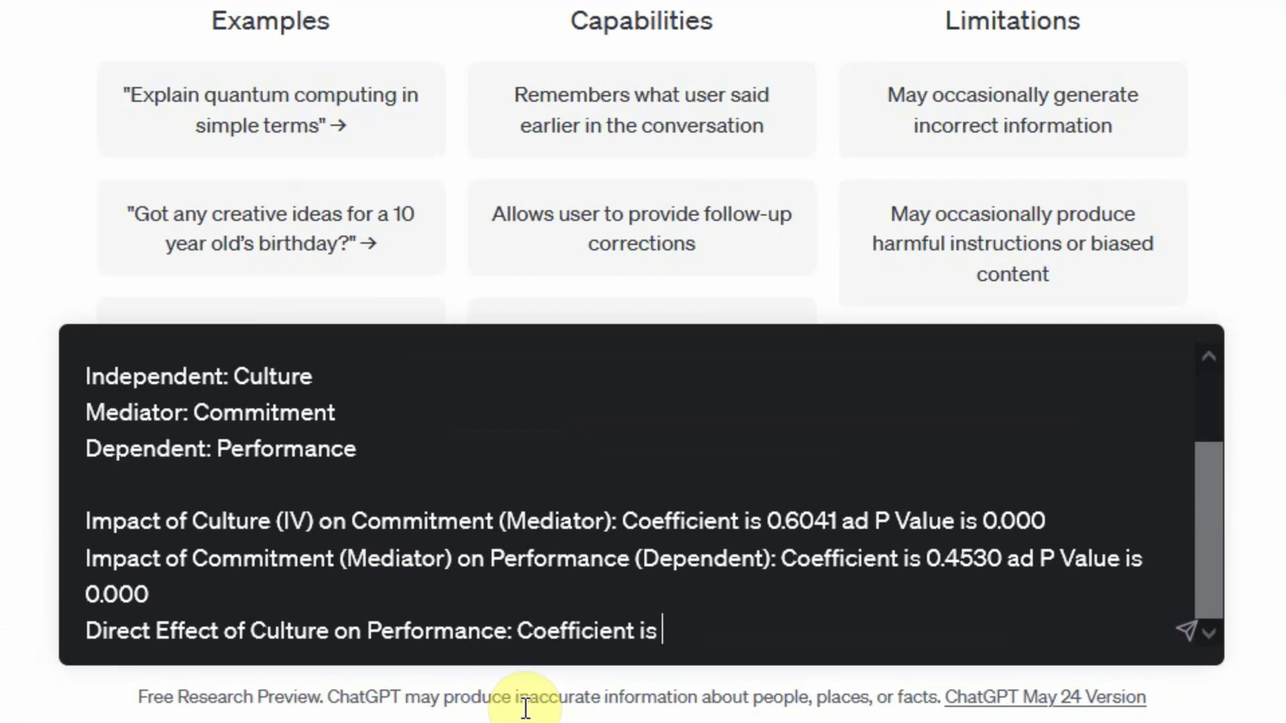
pyautogui.write('0.2917')
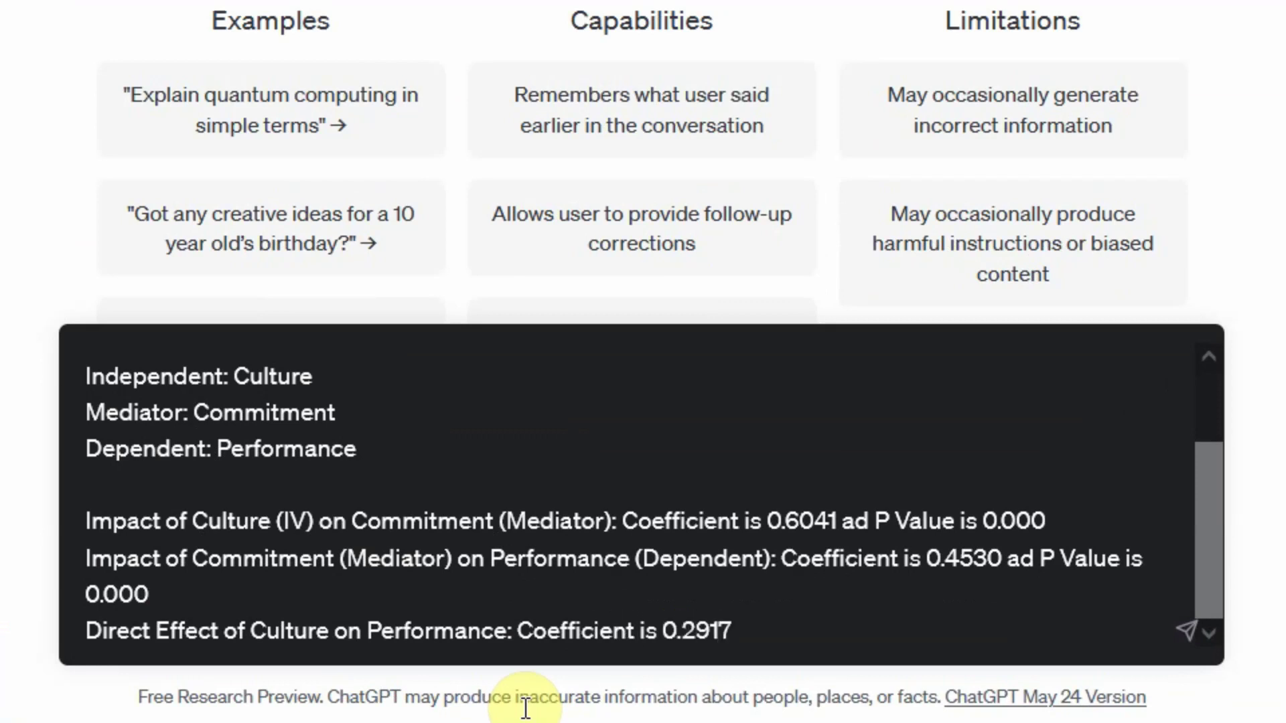
pyautogui.write(' and P Value is 0.000')
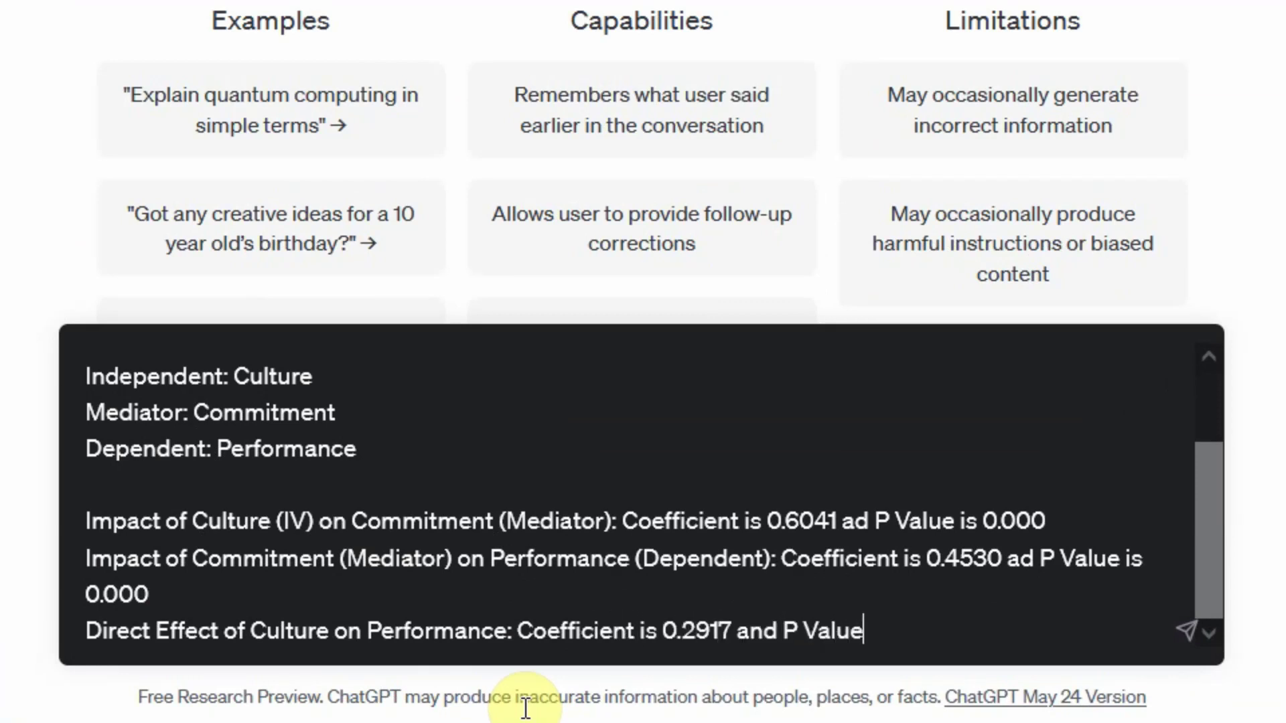
# Below the direct effect line, leave a blank line and add "Indirect effect of Culture on Performance through Commitment:".
pyautogui.hotkey('shift', 'Return')
pyautogui.hotkey('shift', 'Return')
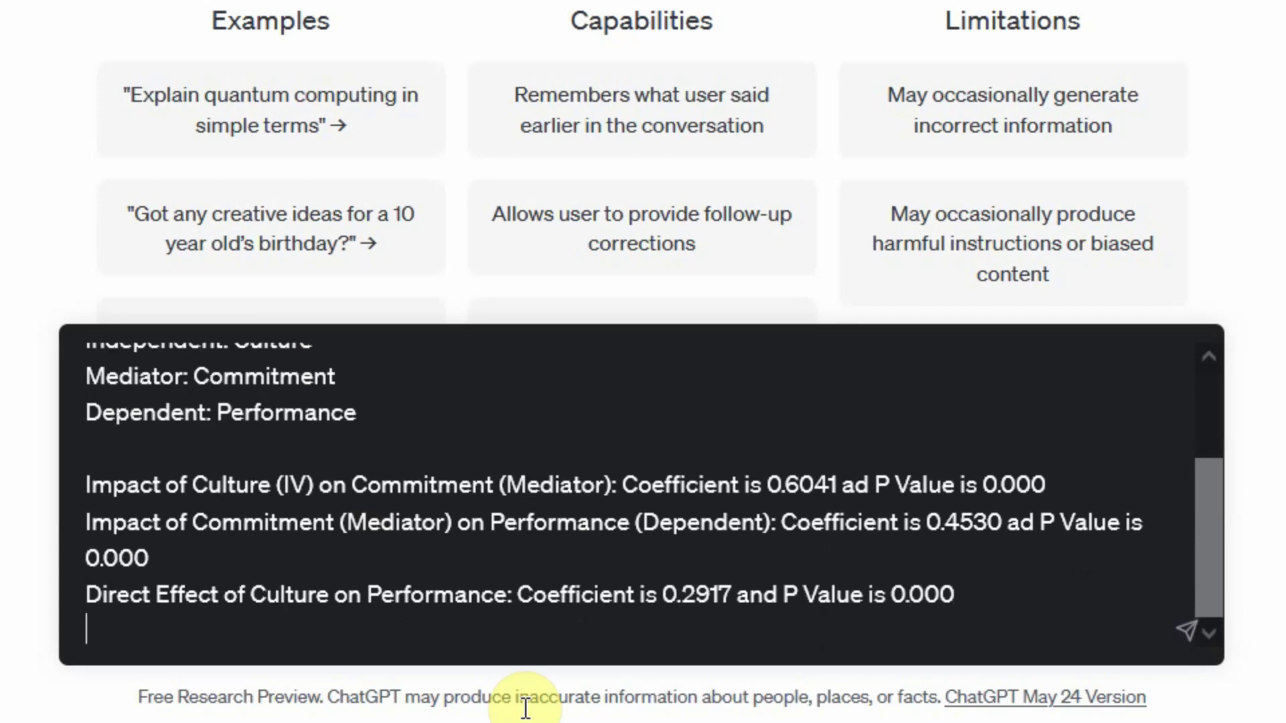
pyautogui.write('Indei')
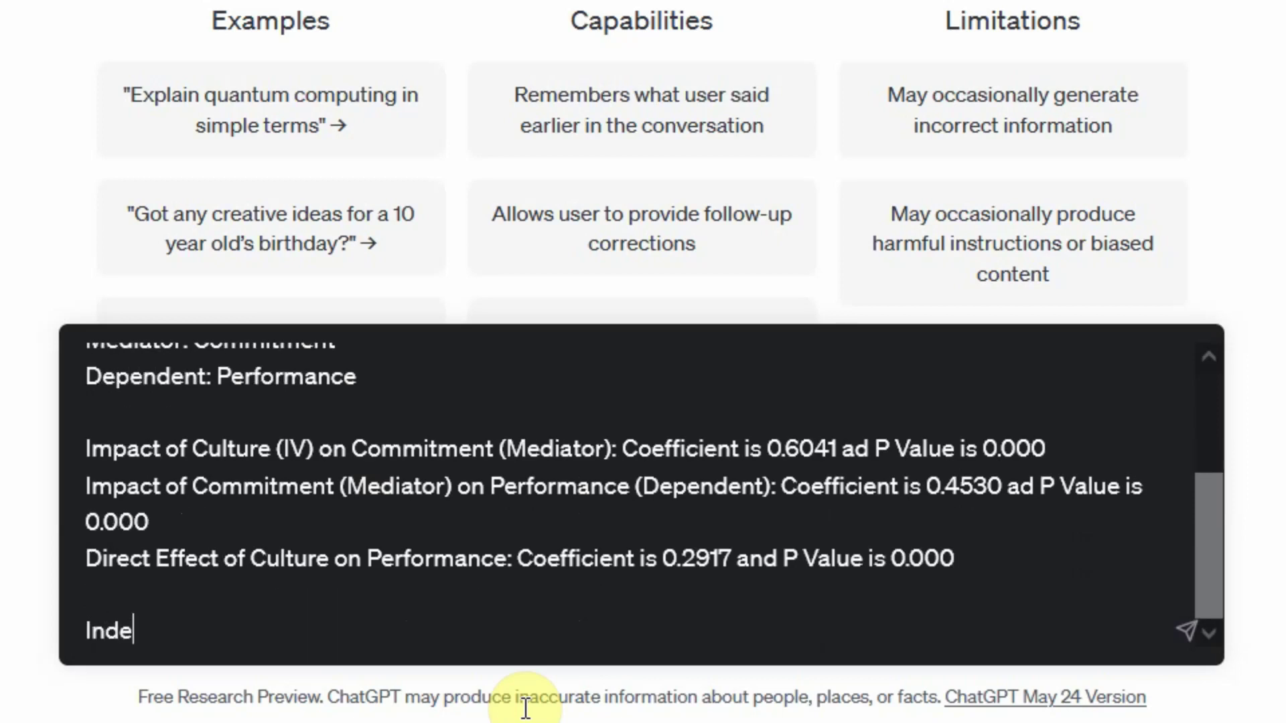
pyautogui.press('BackSpace')
pyautogui.write('irect effec')
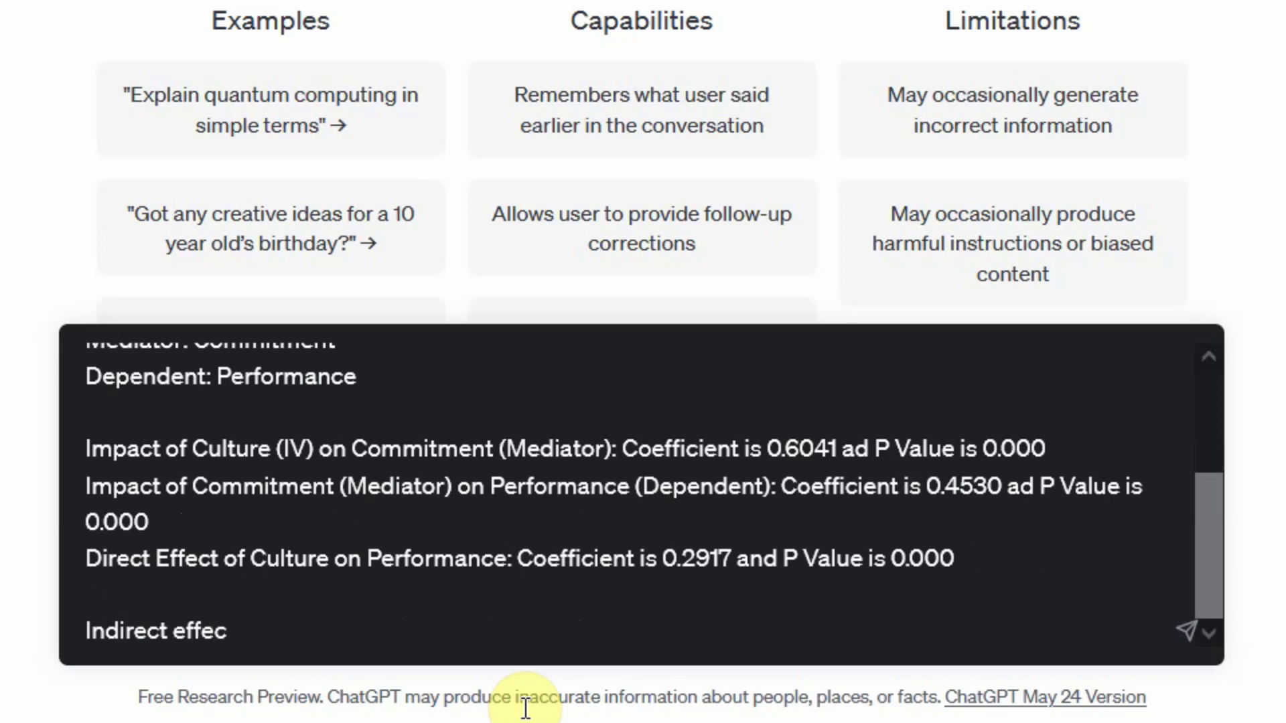
pyautogui.write('t of Culture on ')
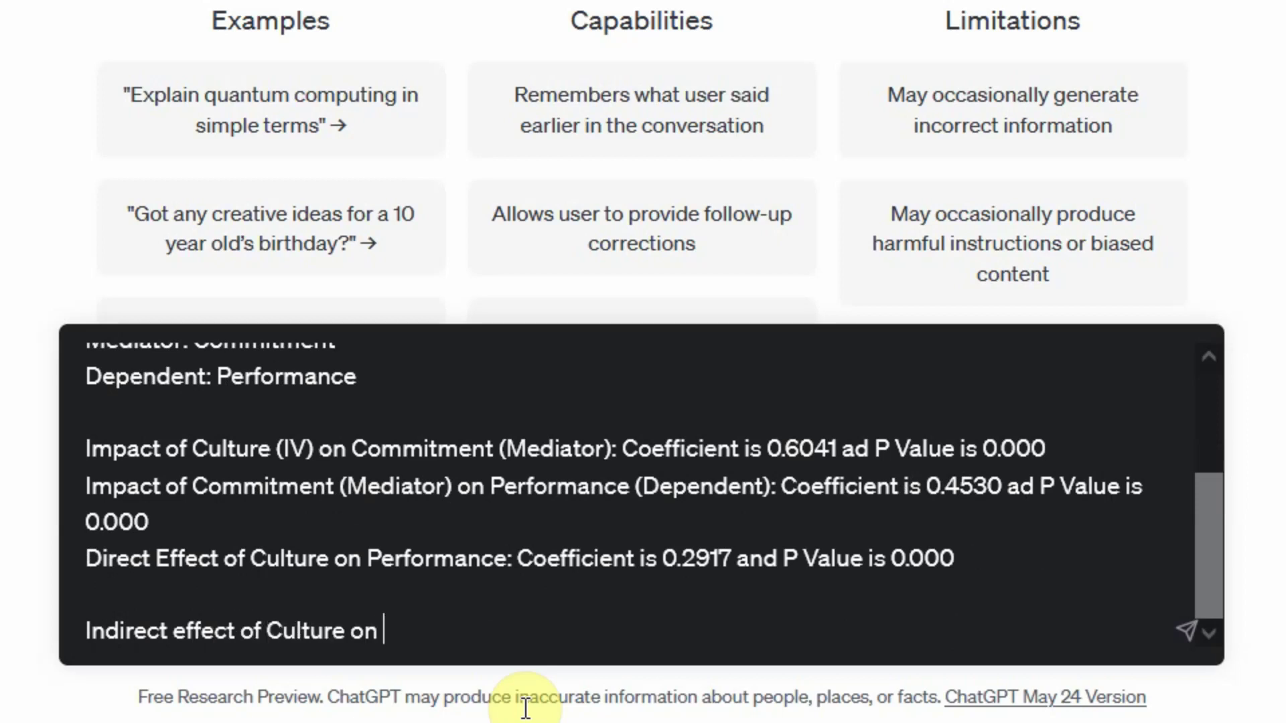
pyautogui.write('Performance throu')
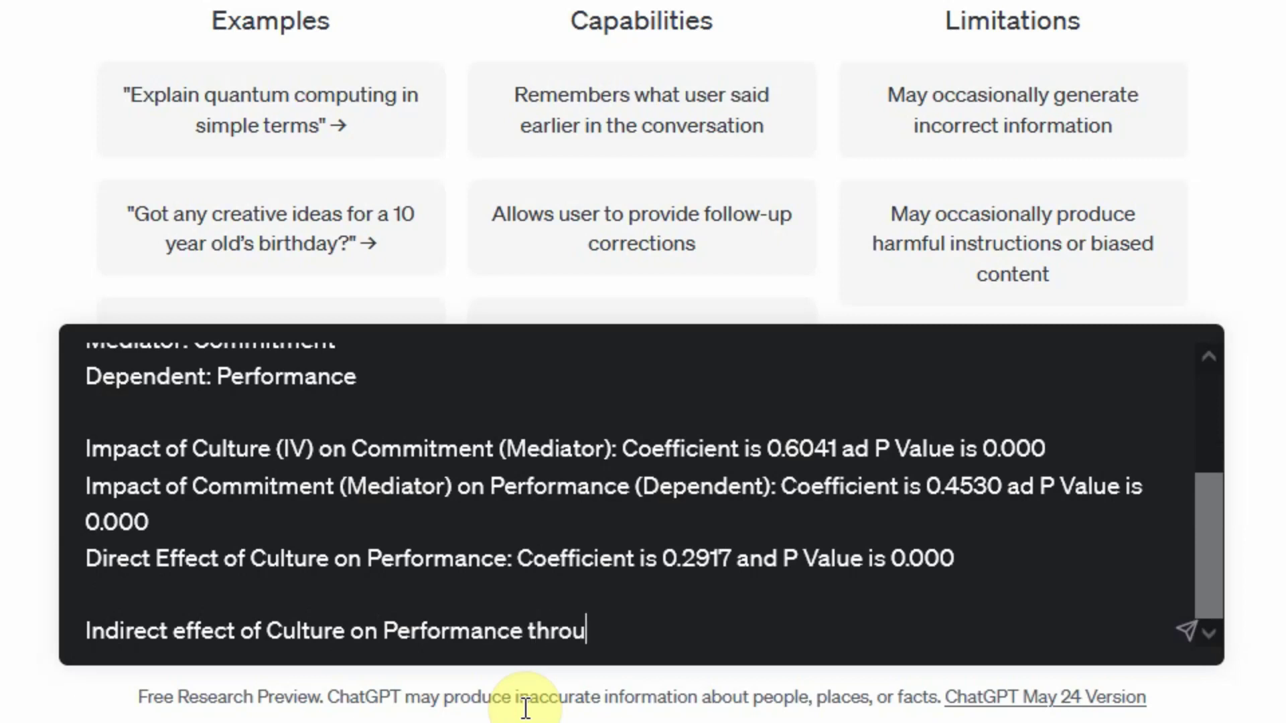
pyautogui.write('gh Commitment:')
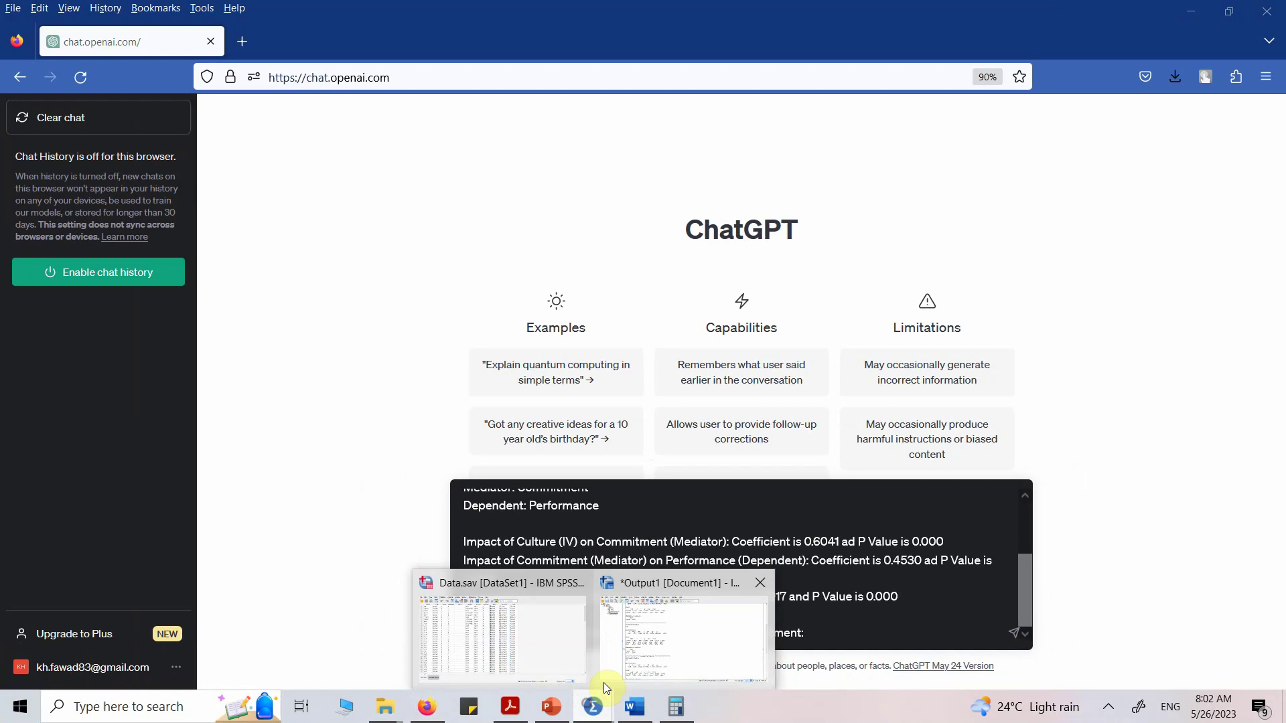
# In the Word copy of the PROCESS output, copy the indirect effect rows with Effect, BootSE, BootLLCI and BootULCI for COM.
pyautogui.click(606, 636)
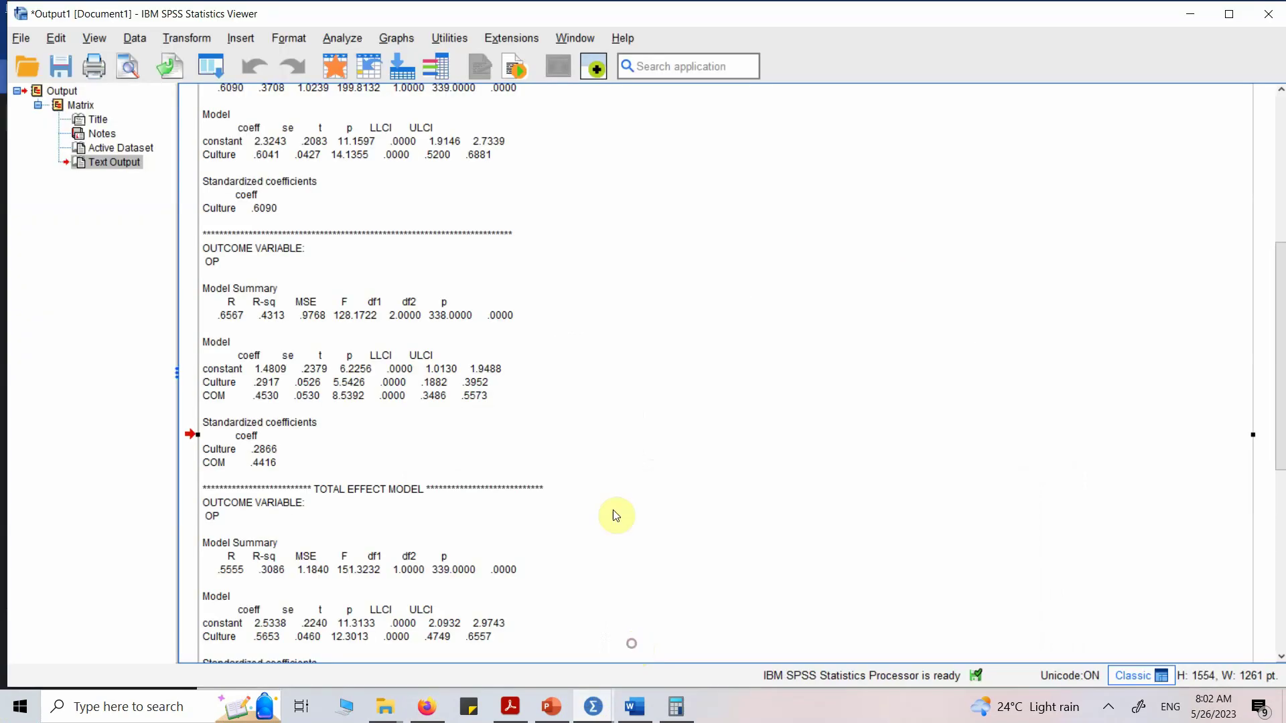
pyautogui.scroll(-9, 616, 516)
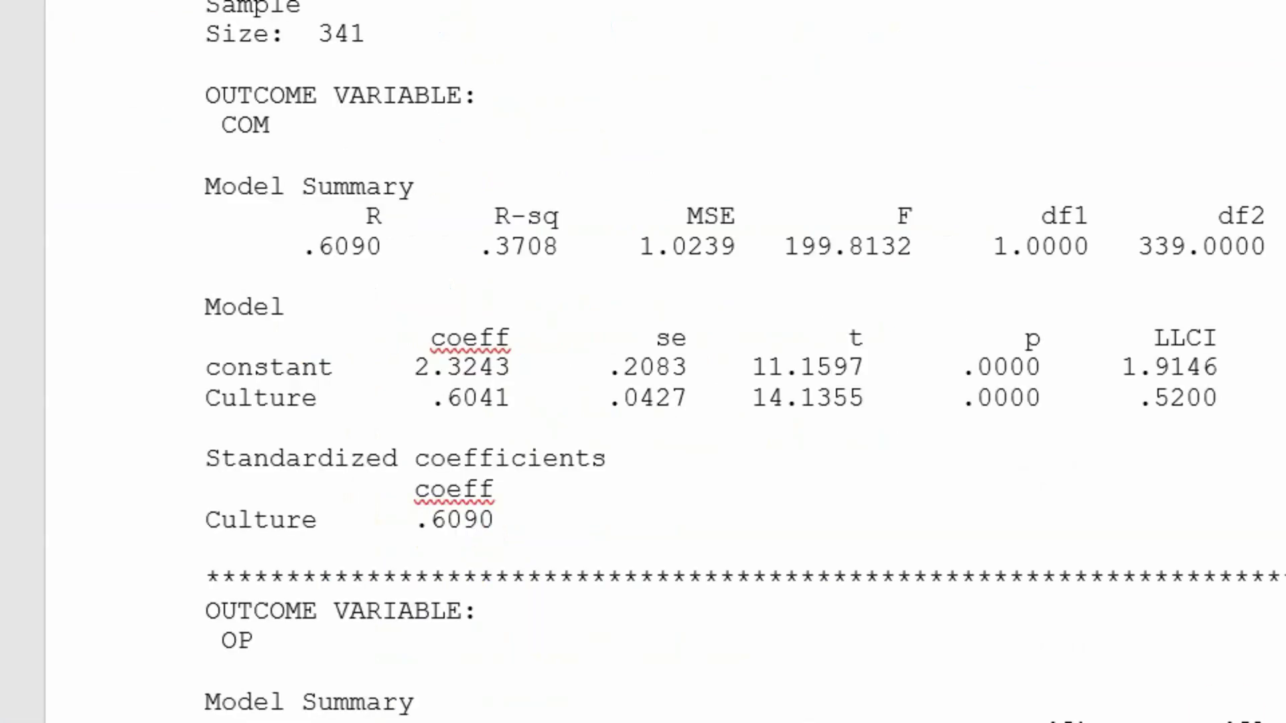
pyautogui.scroll(-15, 816, 626)
pyautogui.scroll(-5, 816, 627)
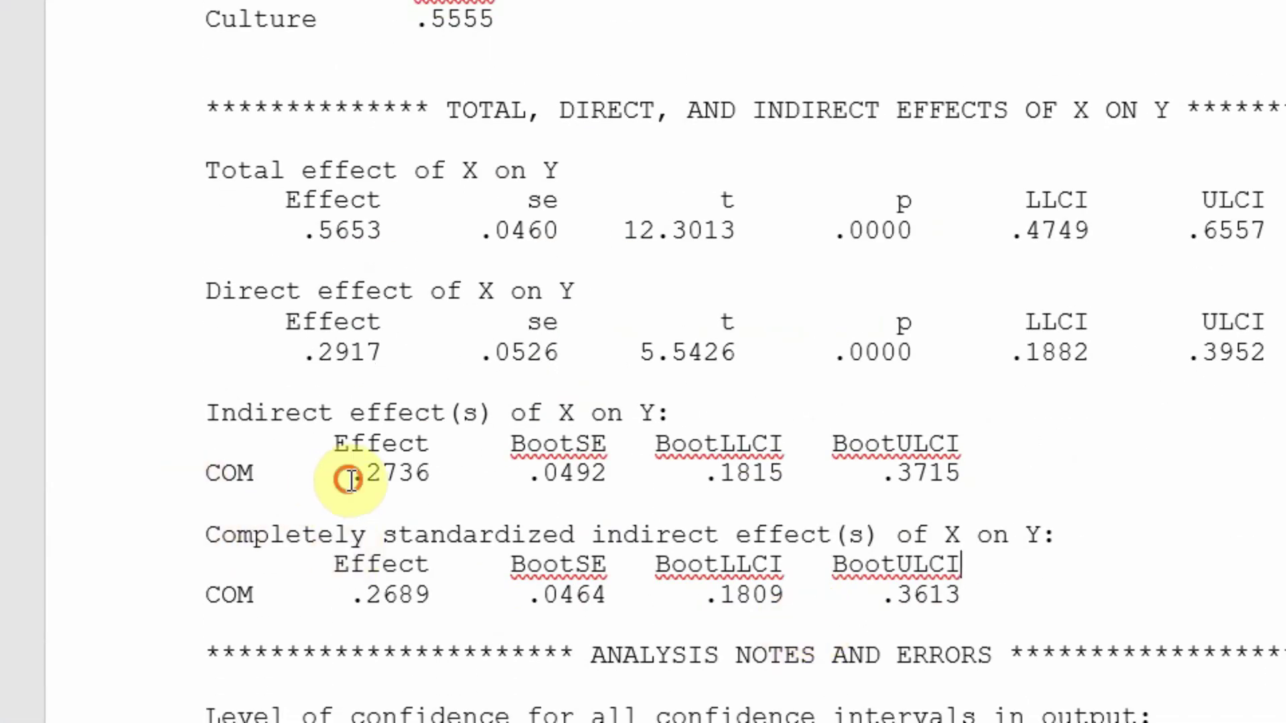
pyautogui.moveTo(345, 478); pyautogui.dragTo(813, 430)
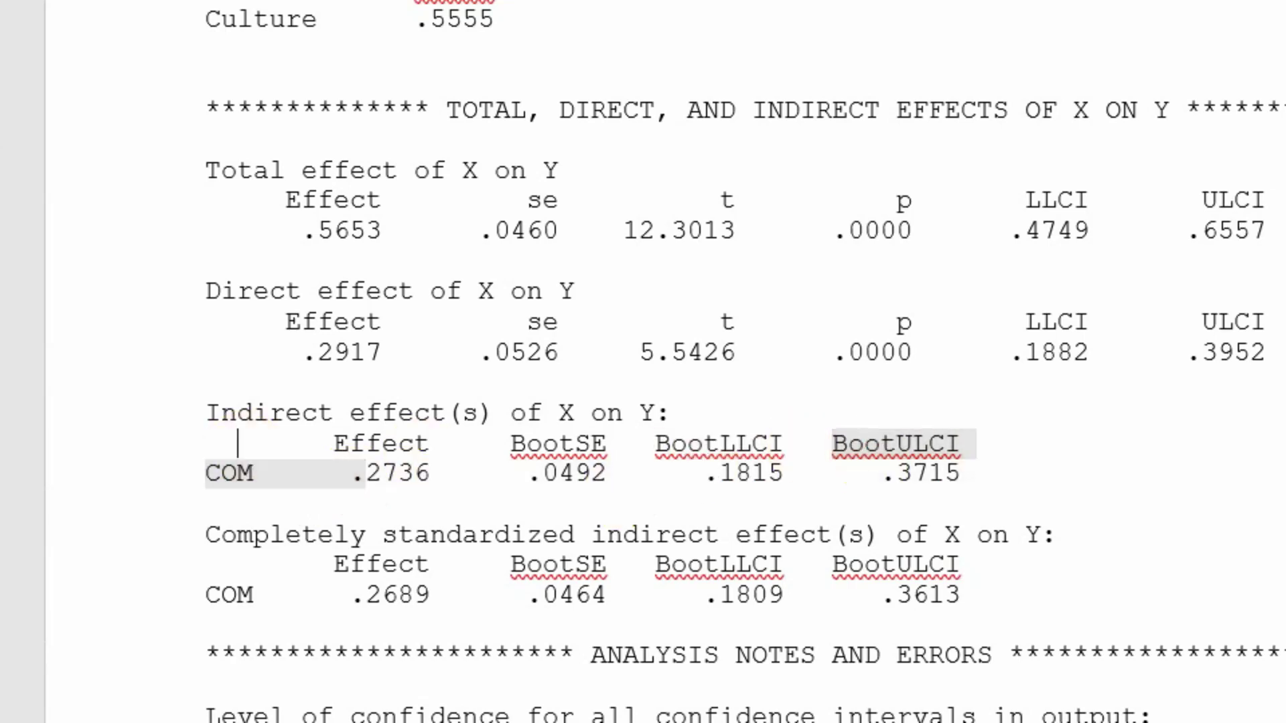
pyautogui.click(219, 447)
pyautogui.moveTo(219, 447); pyautogui.dragTo(958, 477)
pyautogui.hotkey('ctrl', 'c')
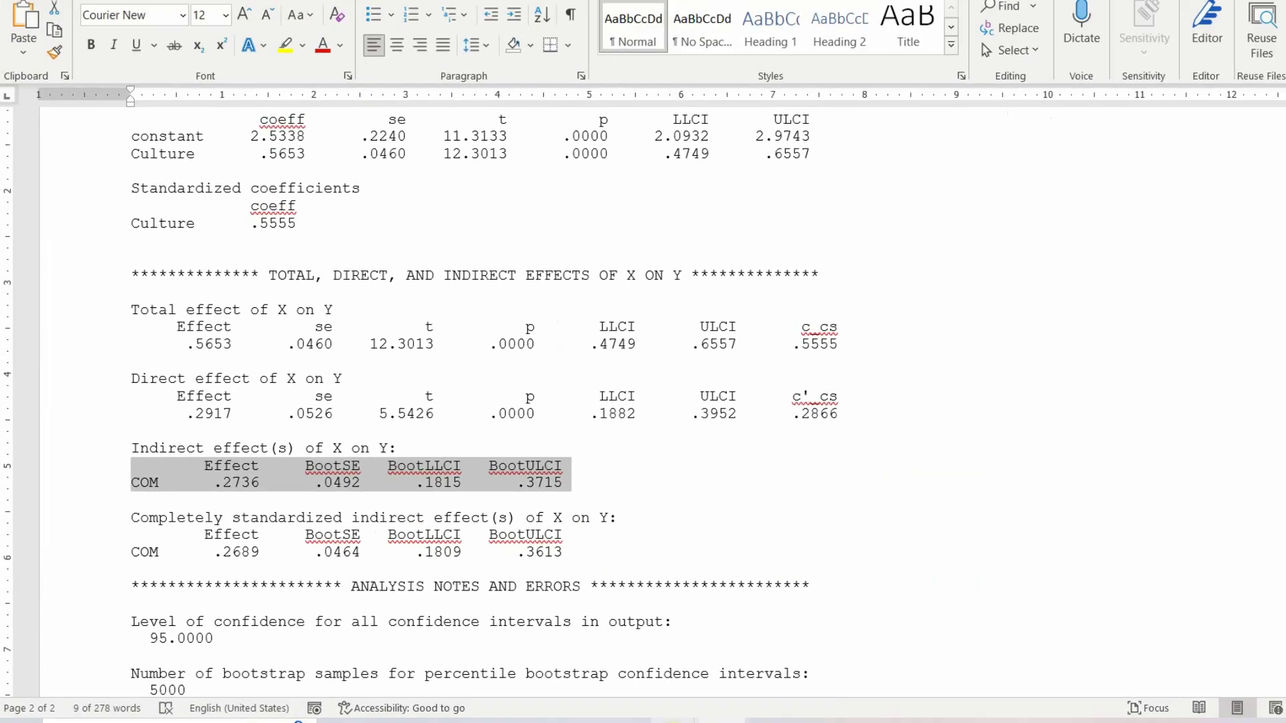
# Return to ChatGPT, paste the copied bootstrap table on a new line under the indirect effect heading, and send the prompt.
pyautogui.hotkey('alt', 'Tab')
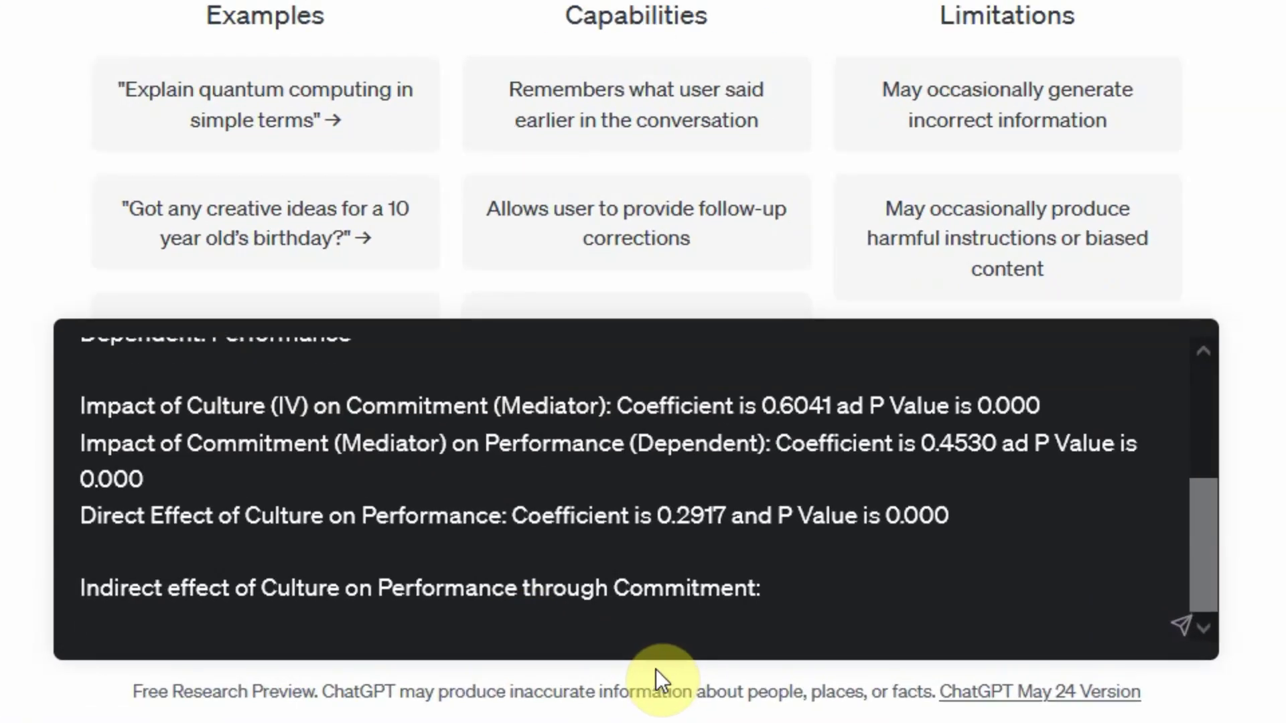
pyautogui.hotkey('shift', 'Return')
pyautogui.hotkey('ctrl', 'v')
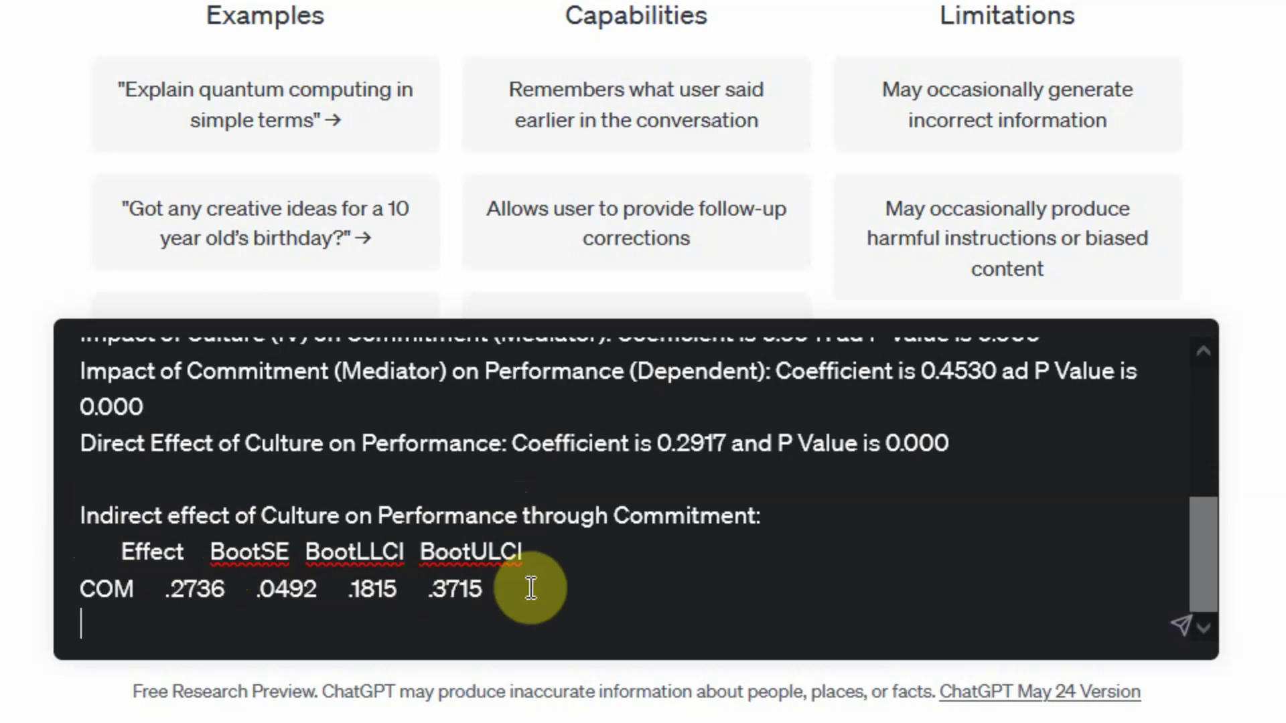
pyautogui.press('Return')
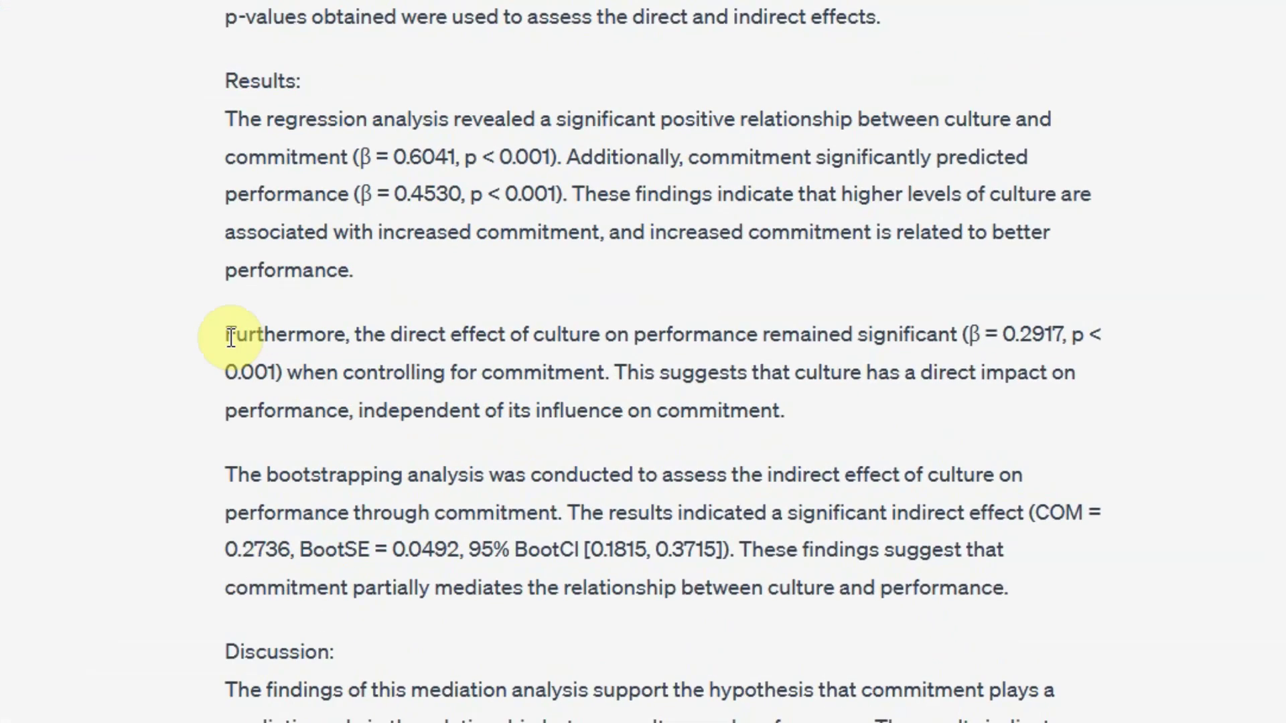
# Examine the Results section of the response for the direct effect, the bootstrapped indirect effect and the mediation conclusion.
pyautogui.moveTo(484, 349); pyautogui.dragTo(785, 380)
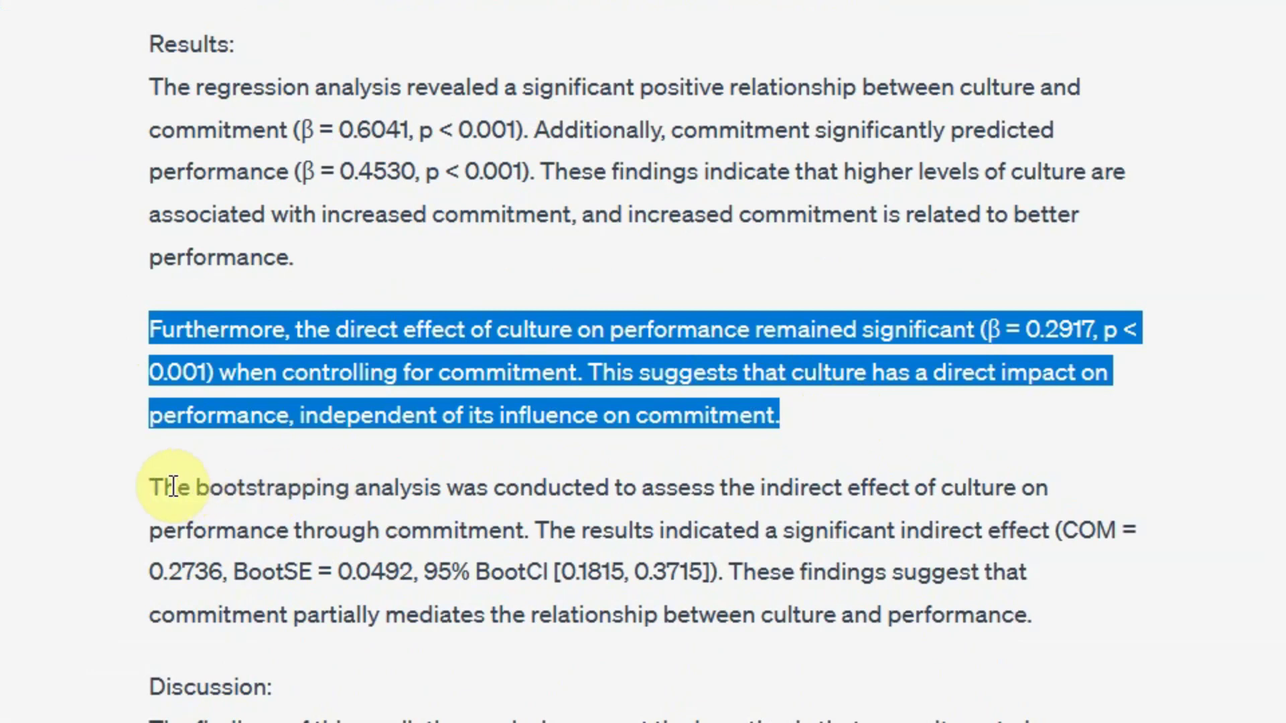
pyautogui.moveTo(152, 487); pyautogui.dragTo(531, 567)
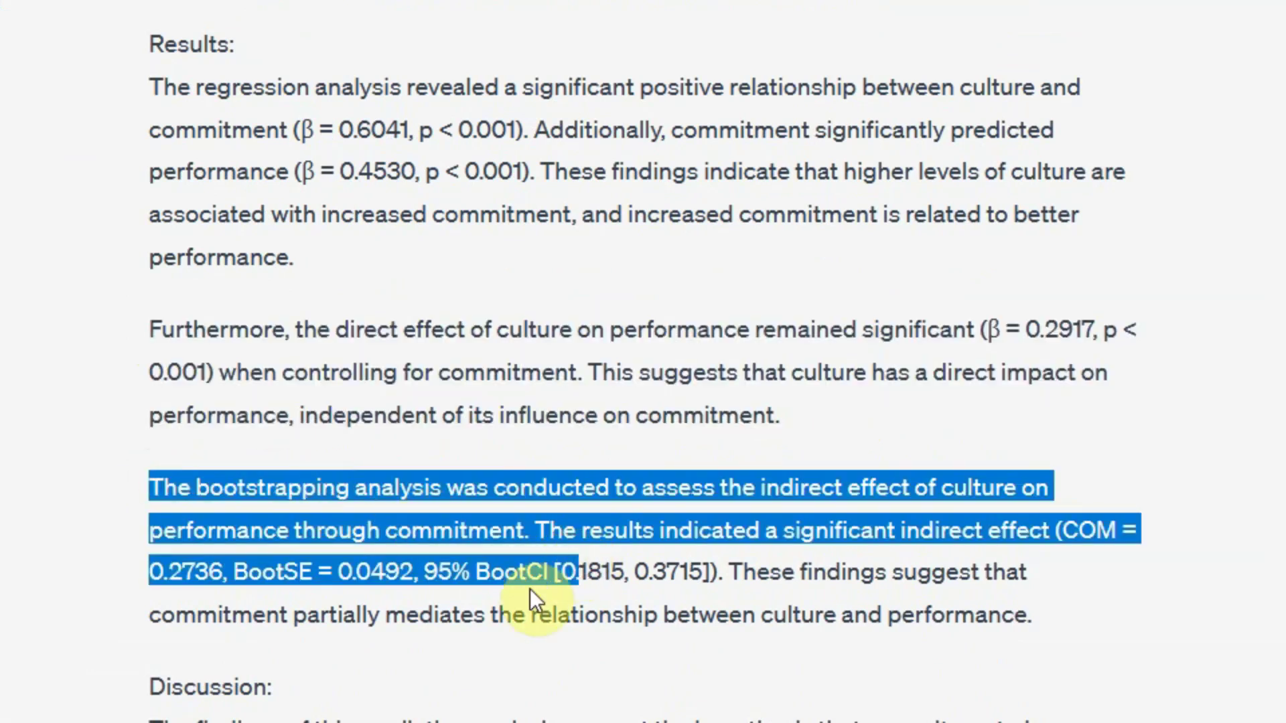
pyautogui.click(292, 616)
pyautogui.moveTo(292, 616); pyautogui.dragTo(497, 615)
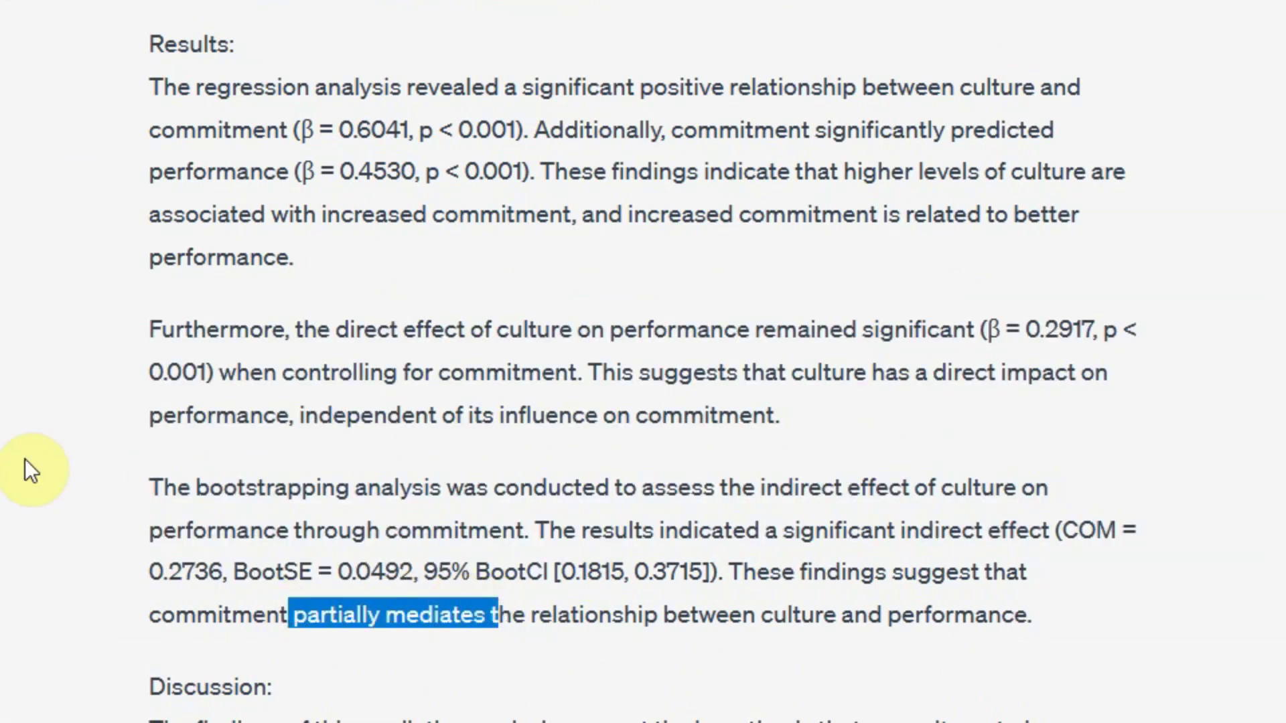
pyautogui.click(246, 368)
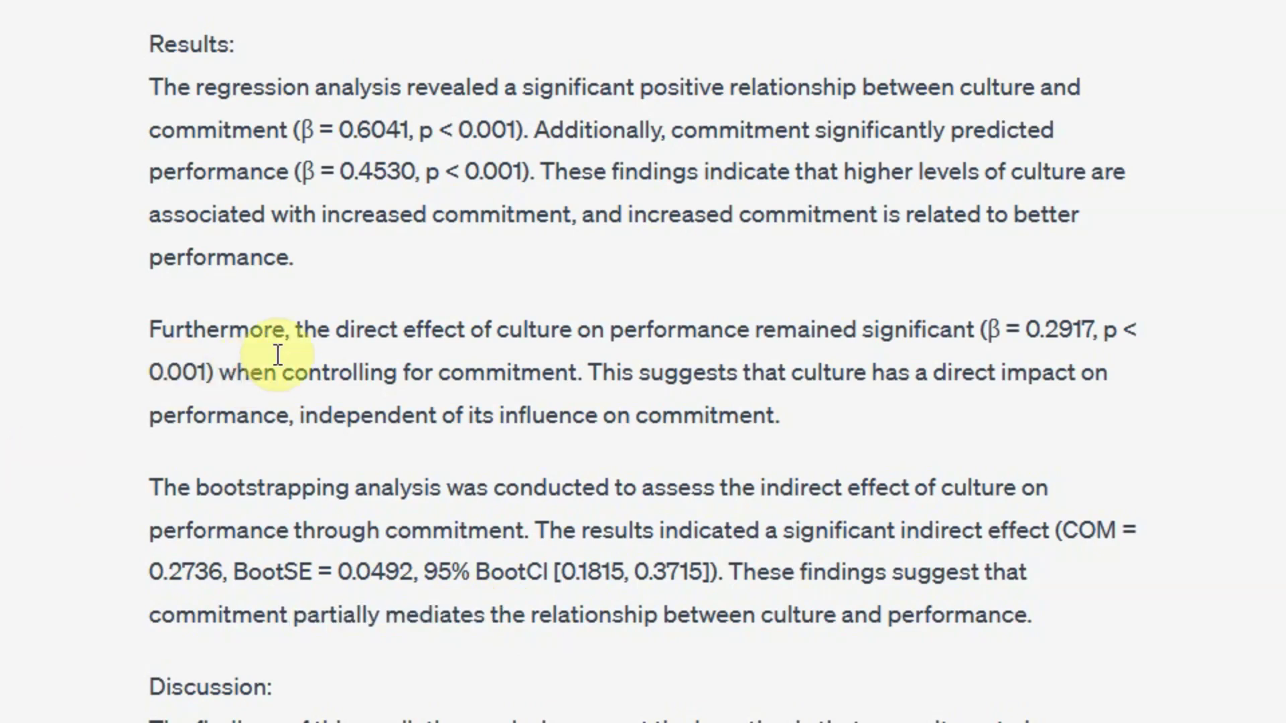
pyautogui.moveTo(495, 331); pyautogui.dragTo(1099, 331)
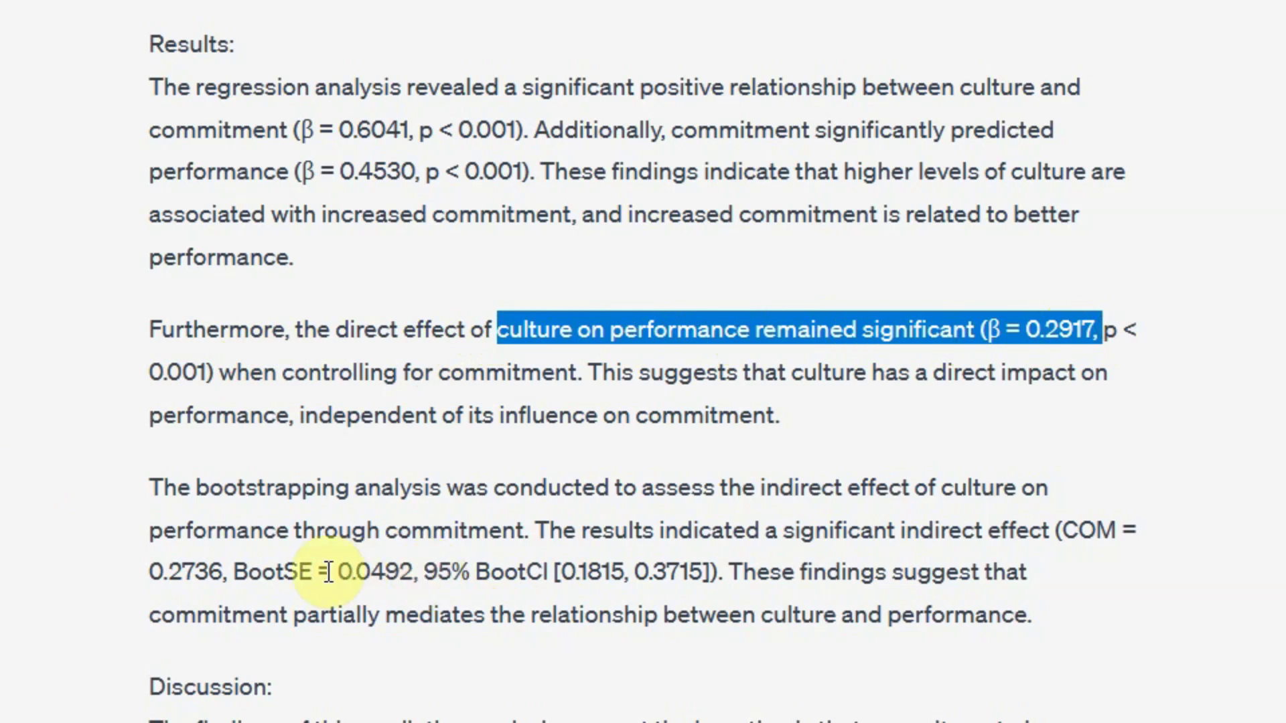
pyautogui.moveTo(312, 572); pyautogui.dragTo(722, 556)
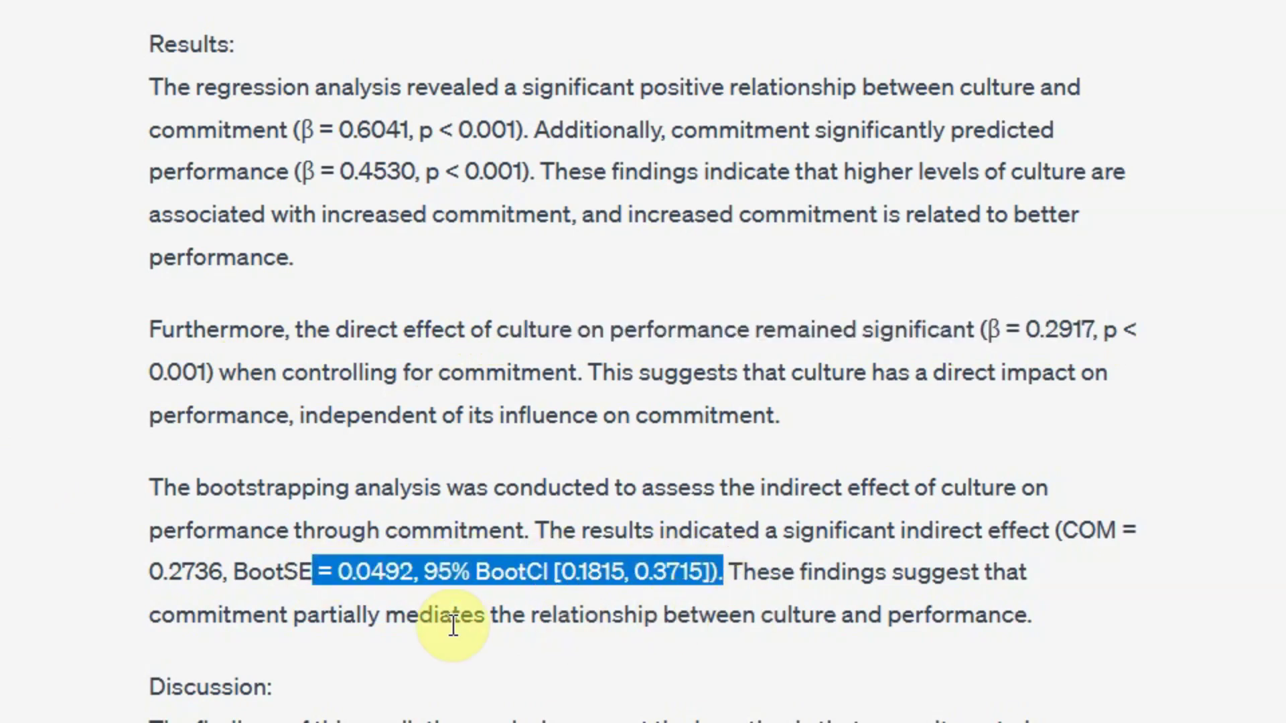
pyautogui.click(353, 609)
pyautogui.moveTo(353, 610); pyautogui.dragTo(577, 612)
pyautogui.click(8, 238)
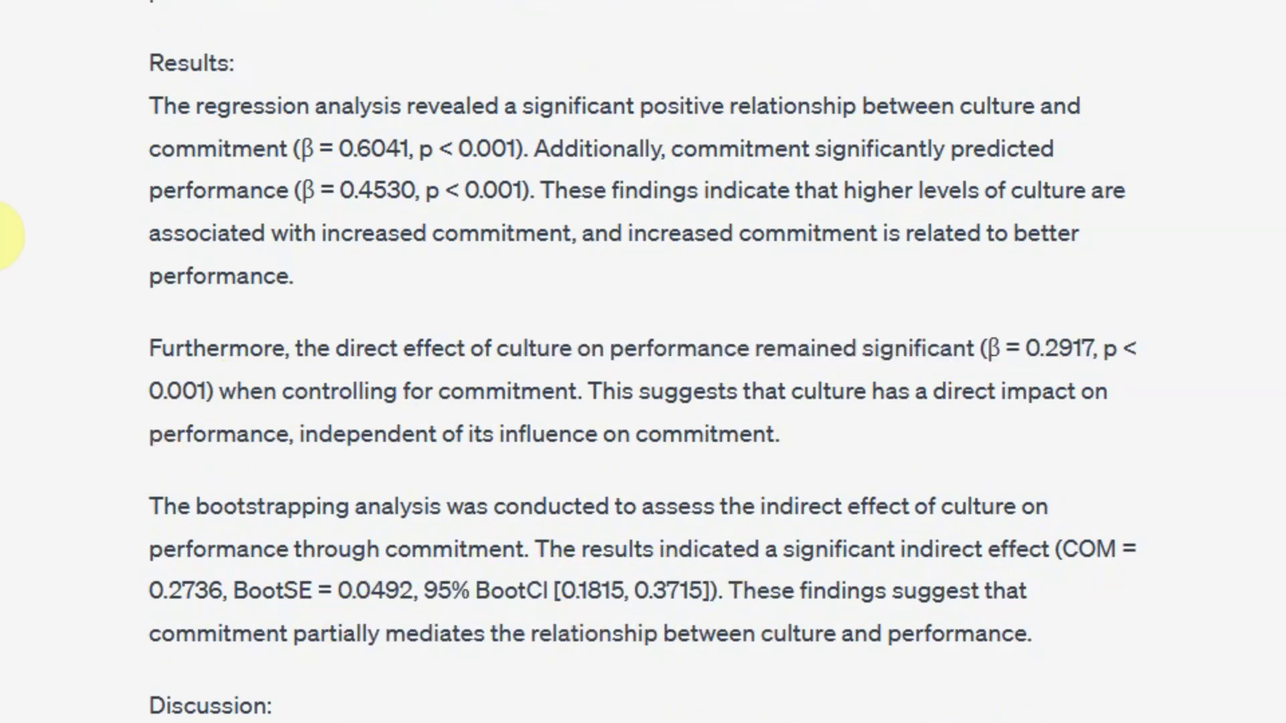
# Review the submitted prompt and read through the whole response, from title to conclusion.
pyautogui.scroll(5, 7, 234)
pyautogui.scroll(10, 7, 235)
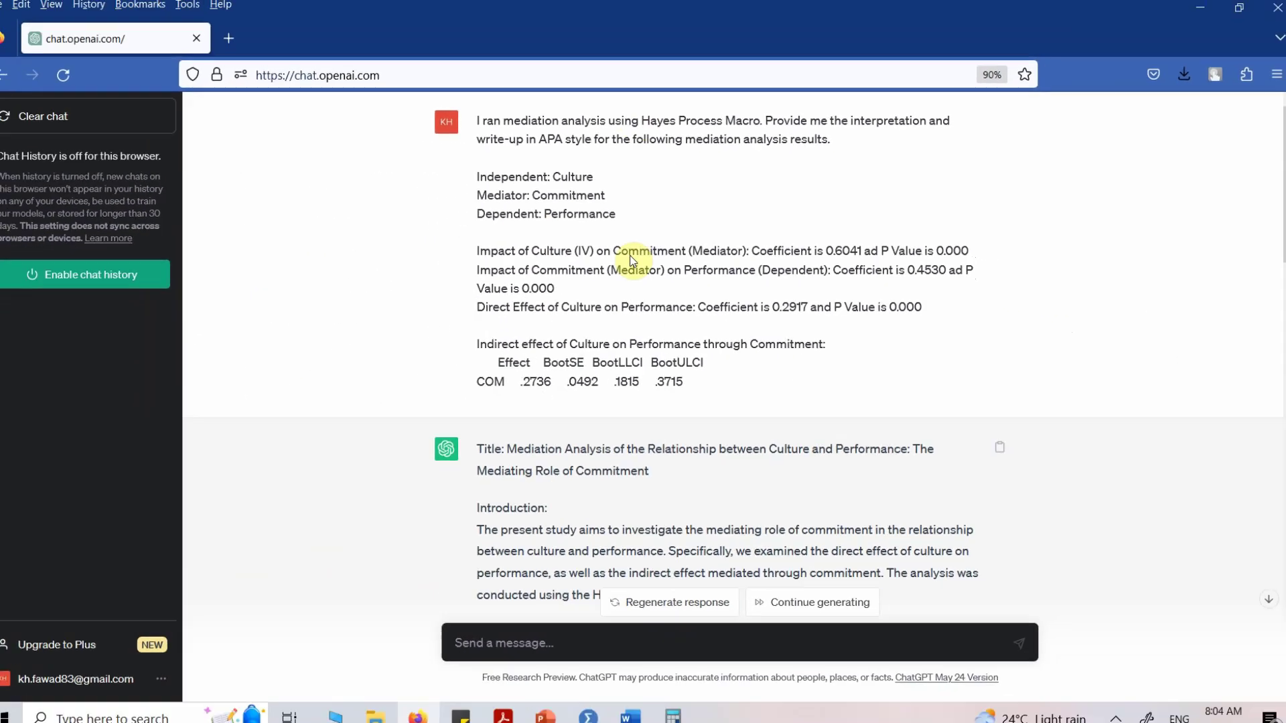
pyautogui.scroll(-3, 621, 536)
pyautogui.scroll(-15, 621, 535)
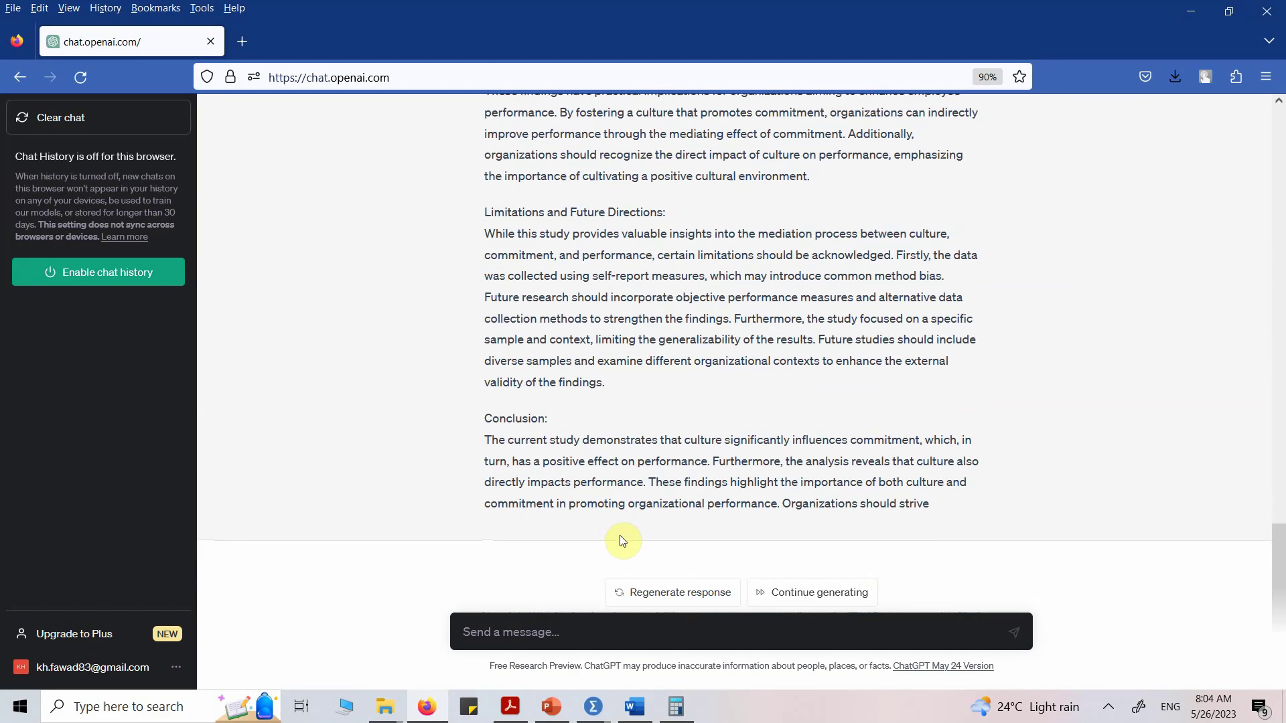
pyautogui.scroll(10, 621, 541)
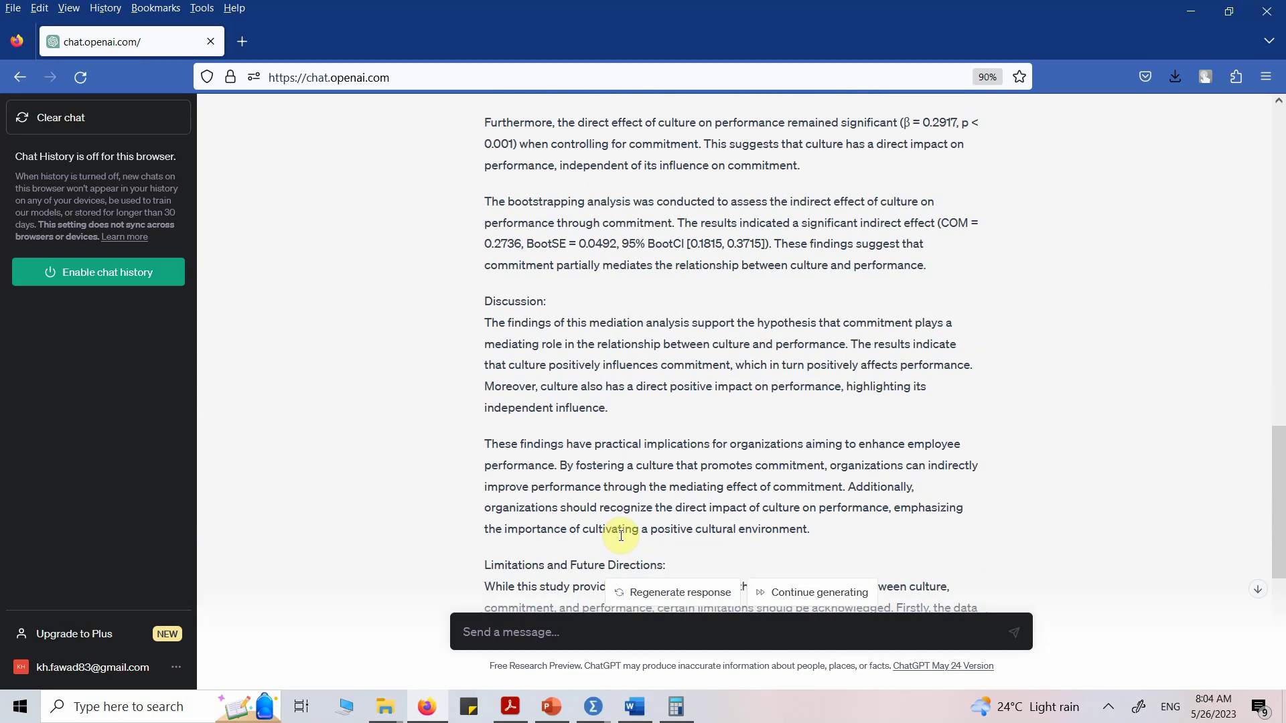
pyautogui.scroll(10, 598, 425)
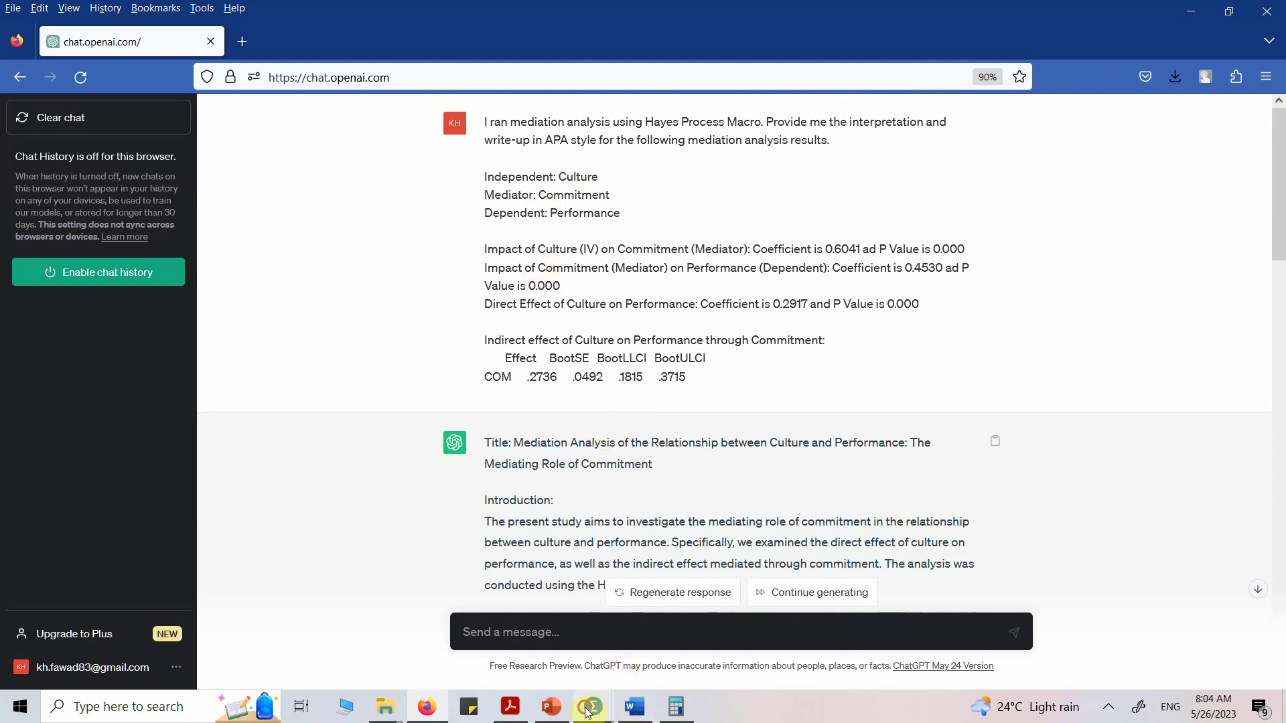
# Switch to the Word document holding the PROCESS output and select its entire contents.
pyautogui.moveTo(587, 712)
pyautogui.click(655, 650)
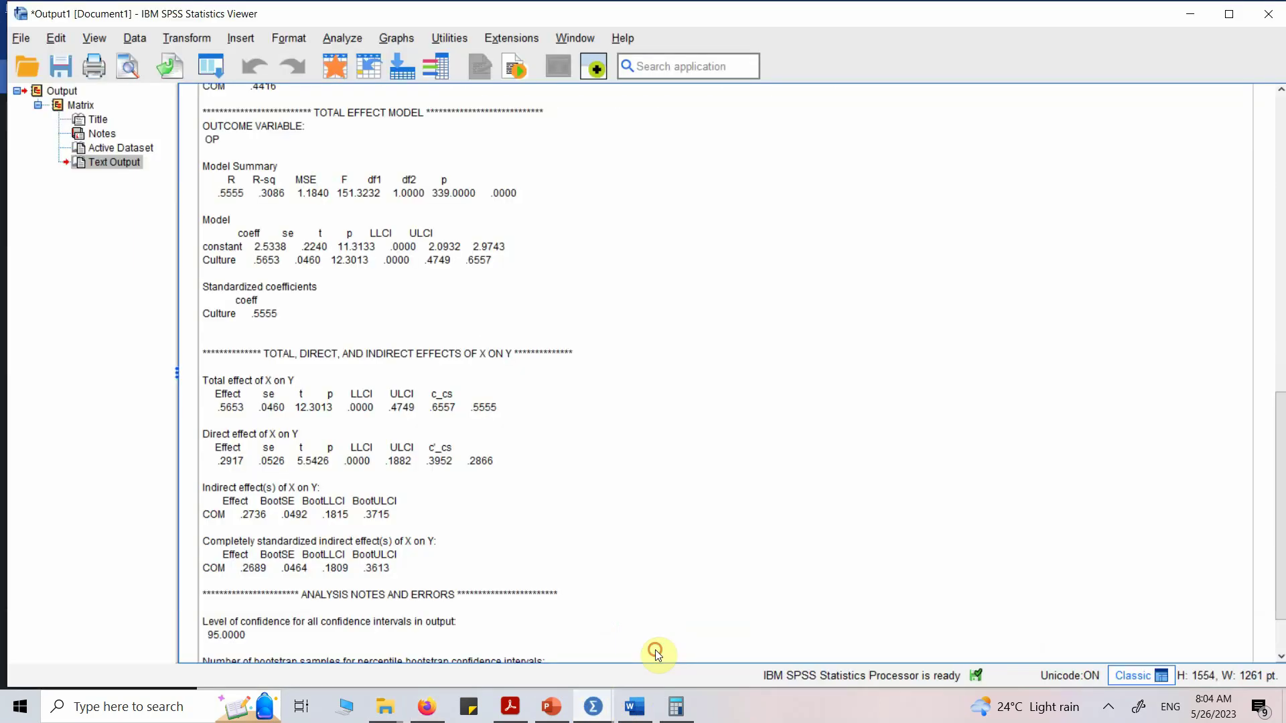
pyautogui.click(634, 706)
pyautogui.click(388, 363)
pyautogui.hotkey('ctrl', 'a')
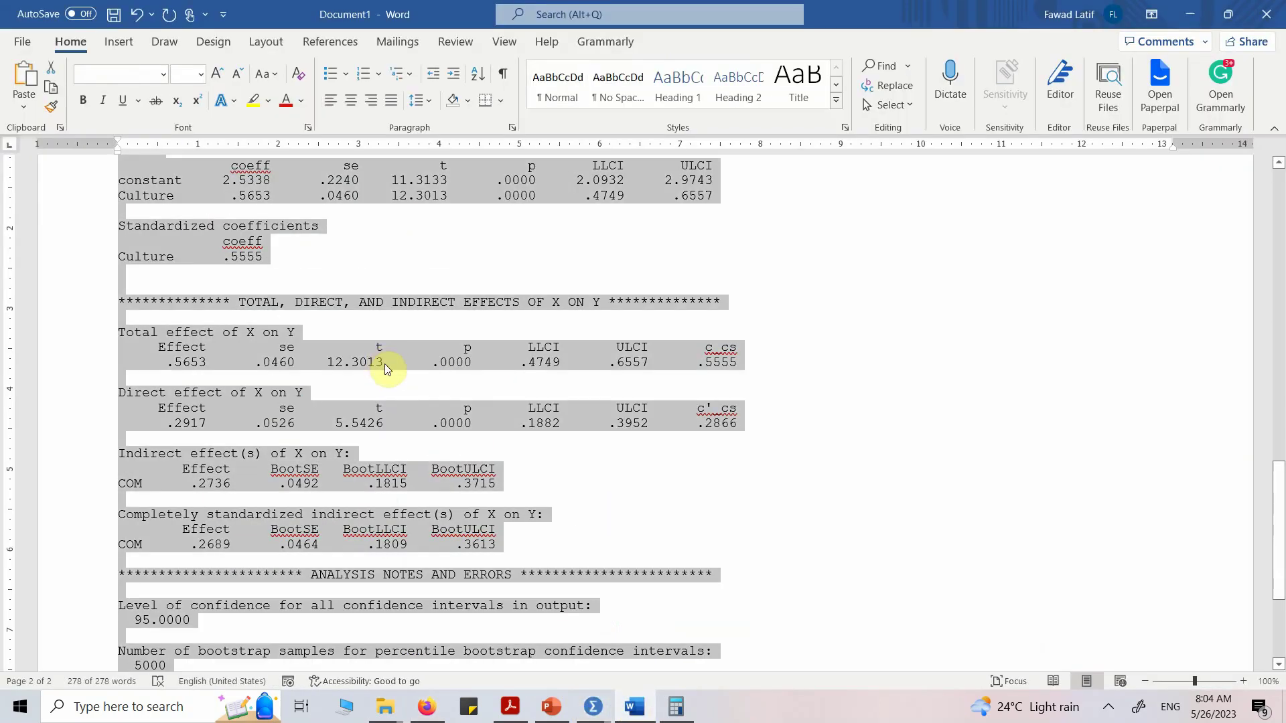
# Return to ChatGPT and begin a new message: "Following are the mediation analysis resaults from Hayes Process Macro, can you interpret and report in APA style.".
pyautogui.click(427, 706)
pyautogui.click(574, 637)
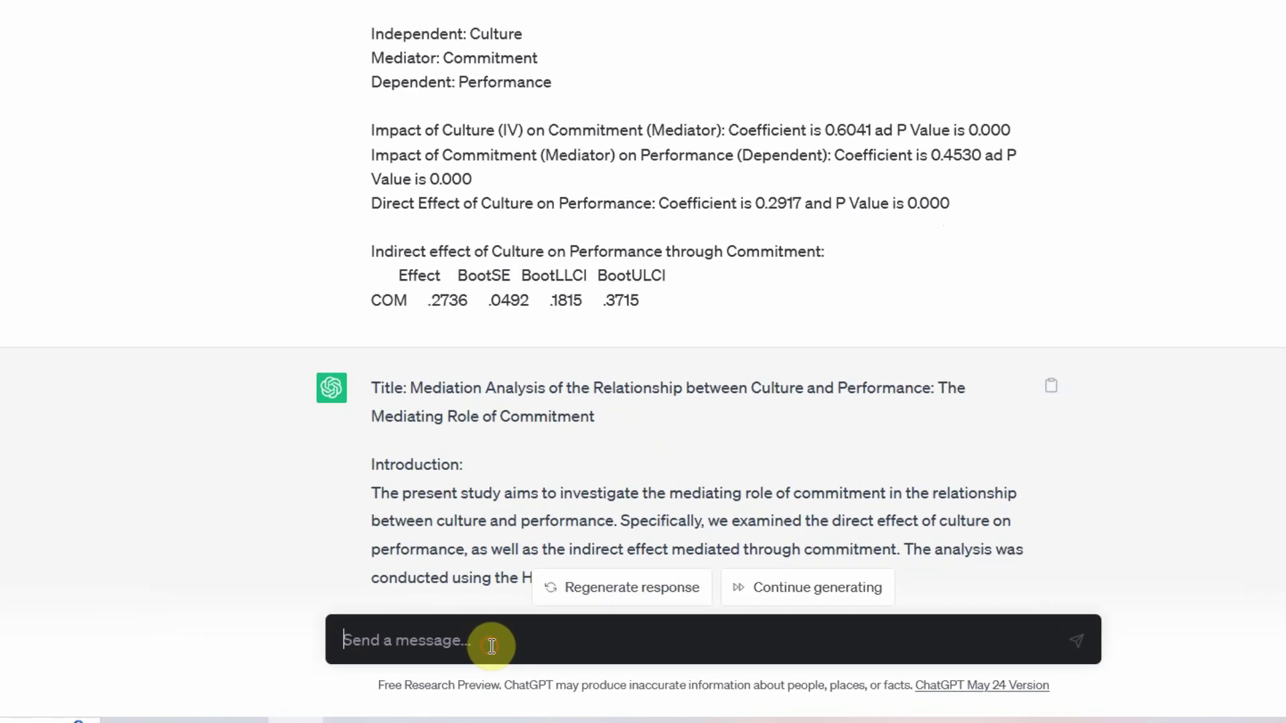
pyautogui.write('Following ar')
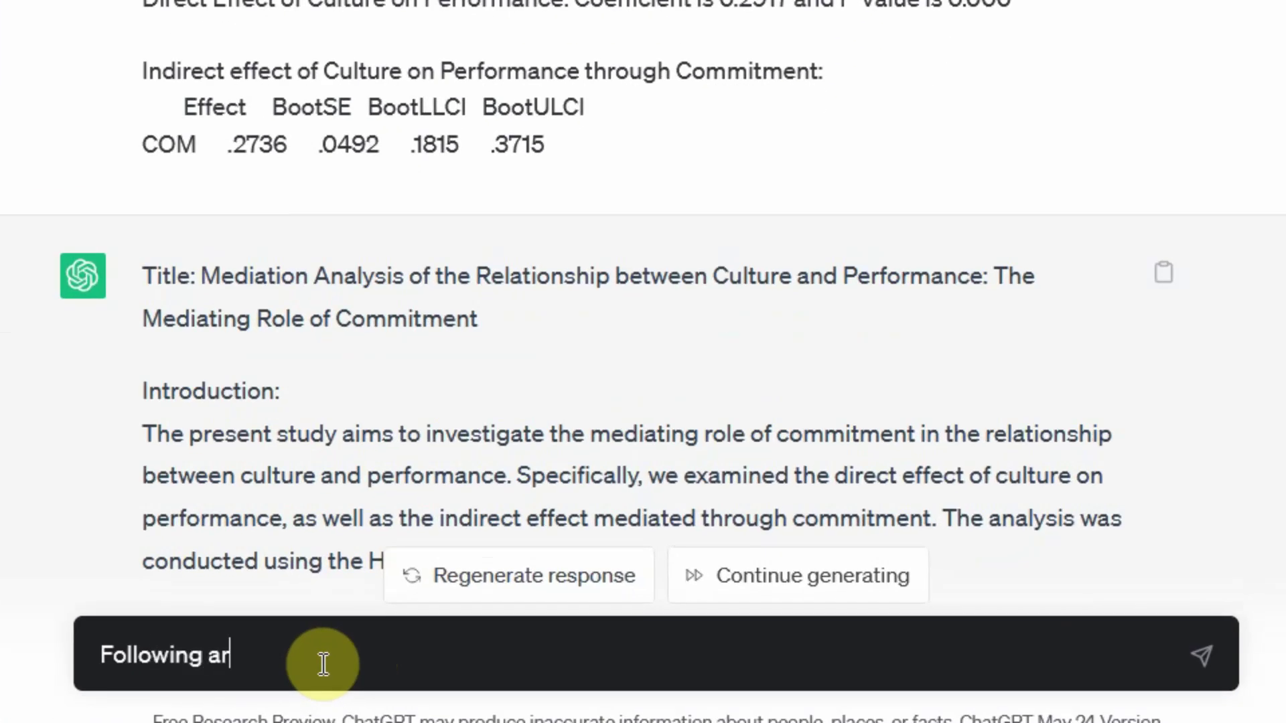
pyautogui.write('e the mediation analy')
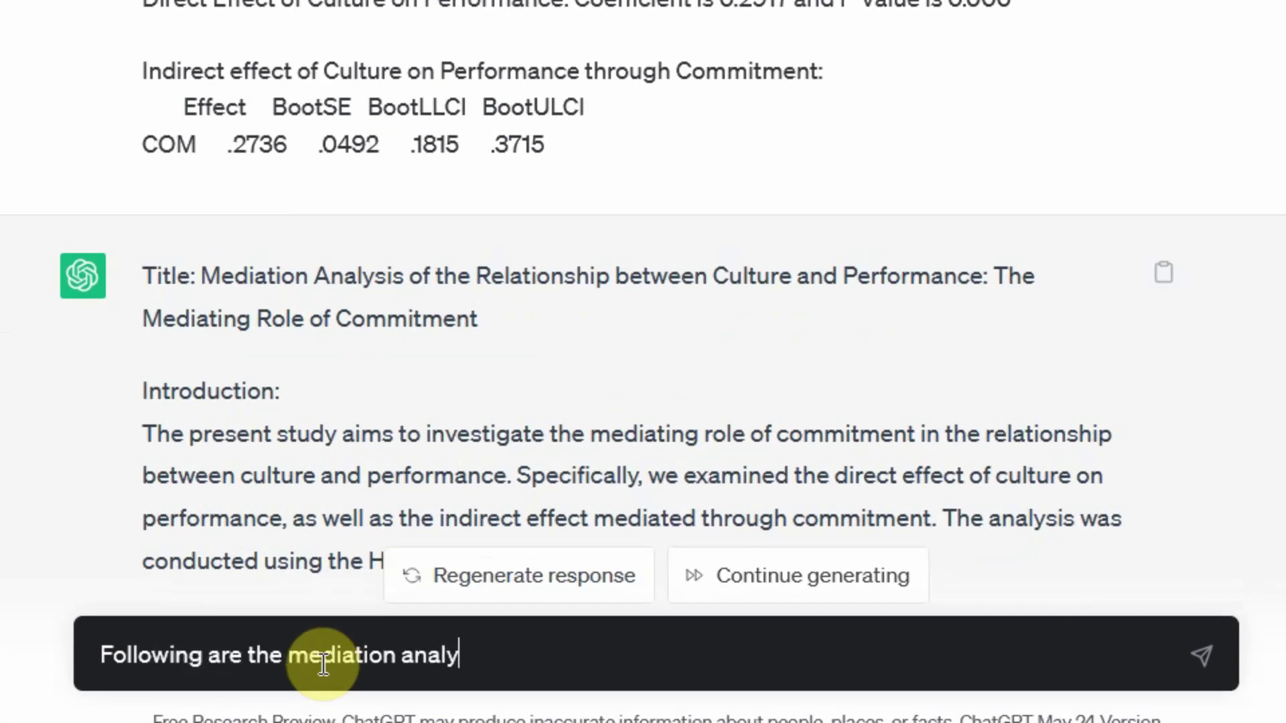
pyautogui.write('sis resaults from ')
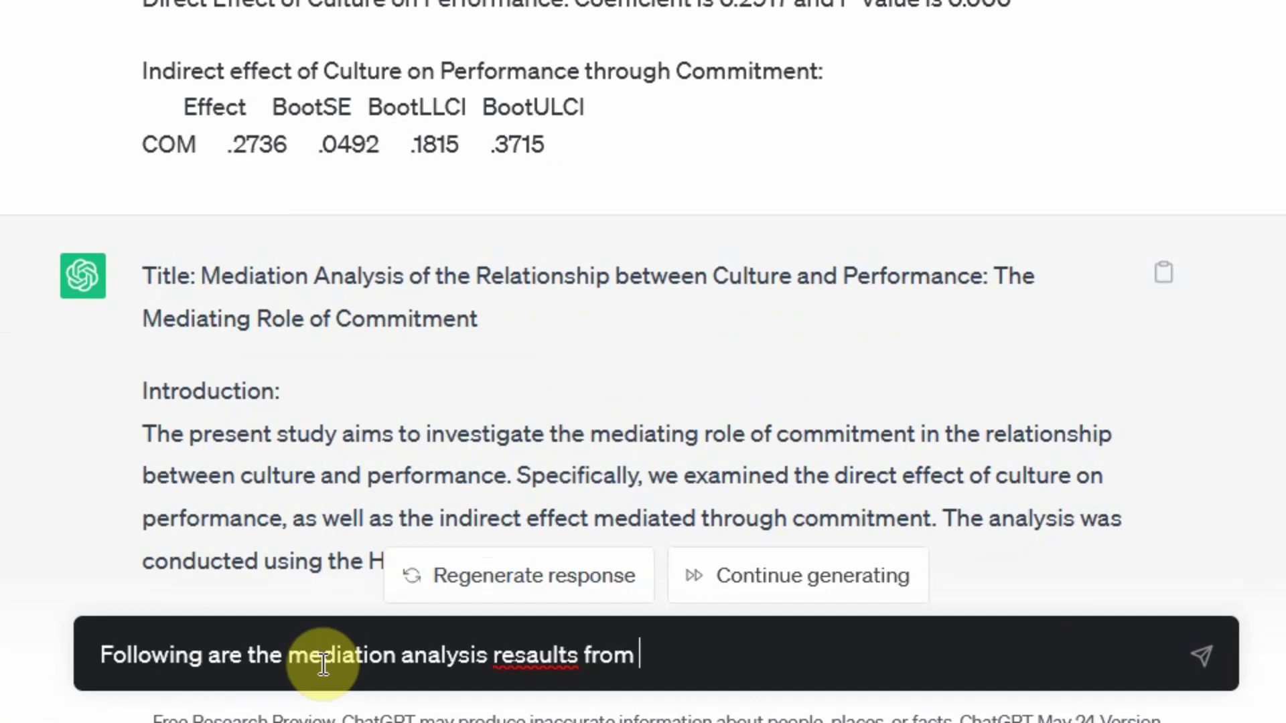
pyautogui.write('Hayes Process ')
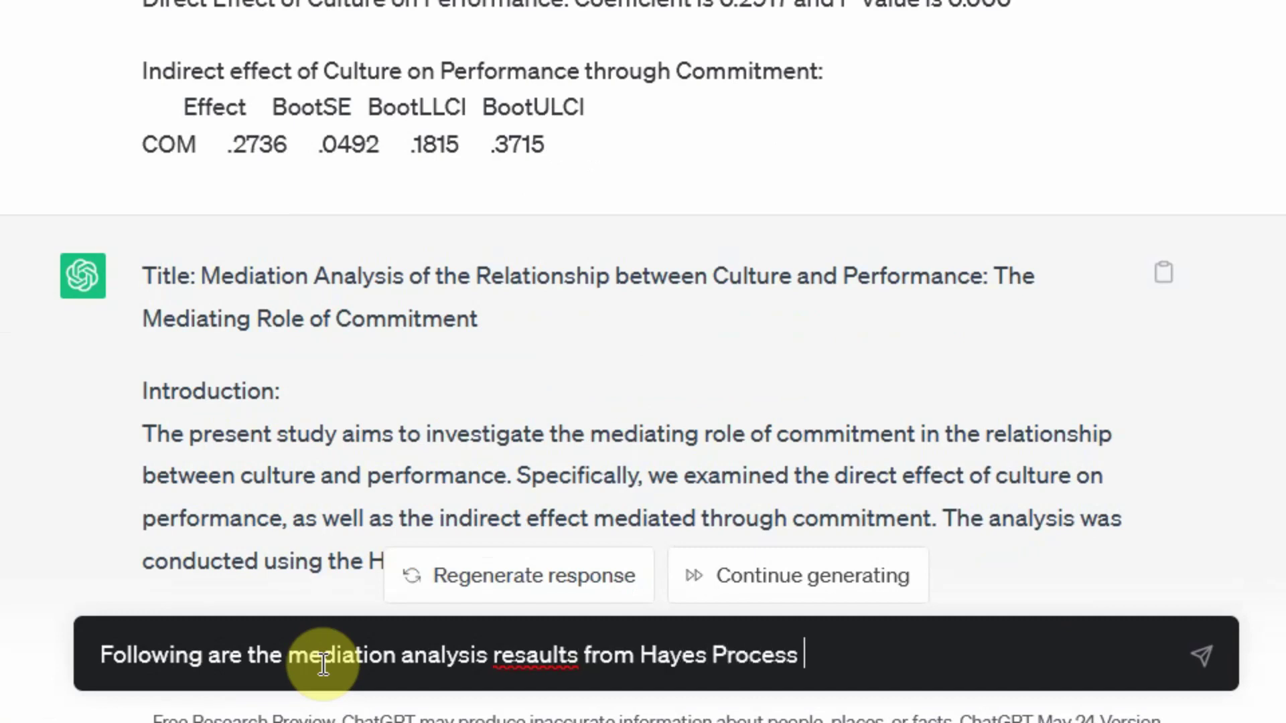
pyautogui.write('Macro, can')
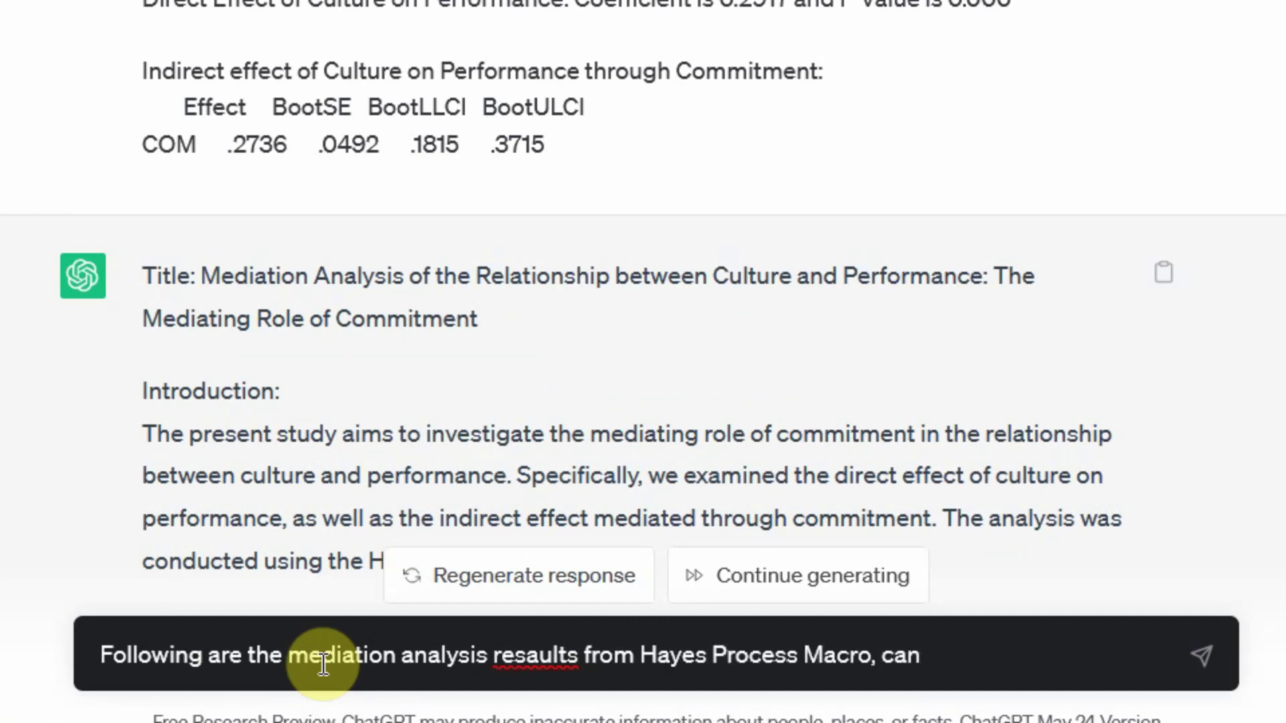
pyautogui.write(' you interpret ')
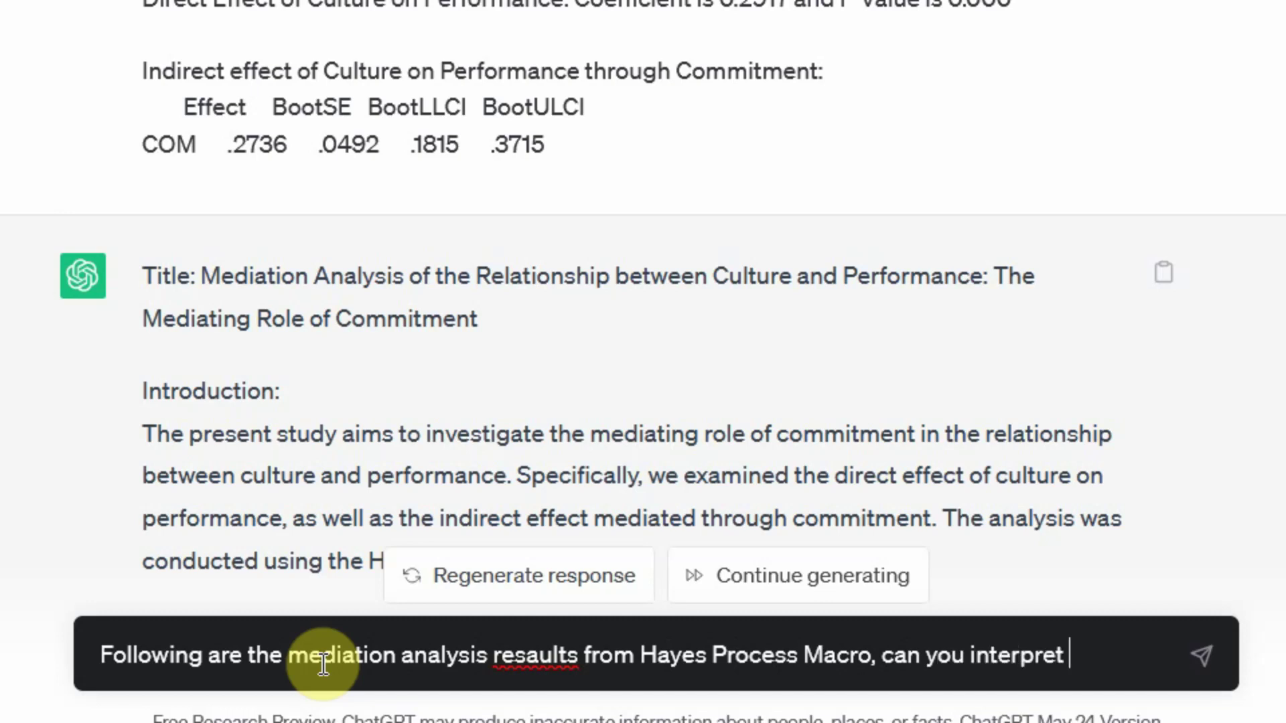
pyautogui.write('and report in APA ')
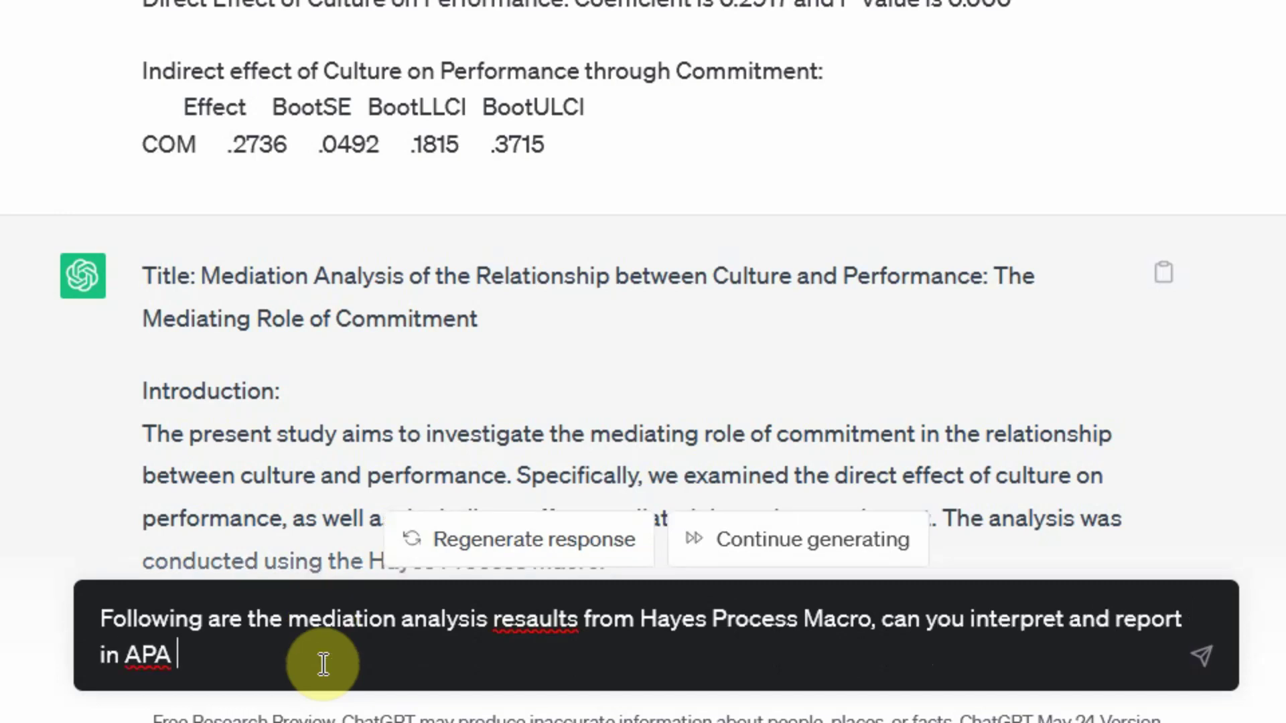
pyautogui.write('style.')
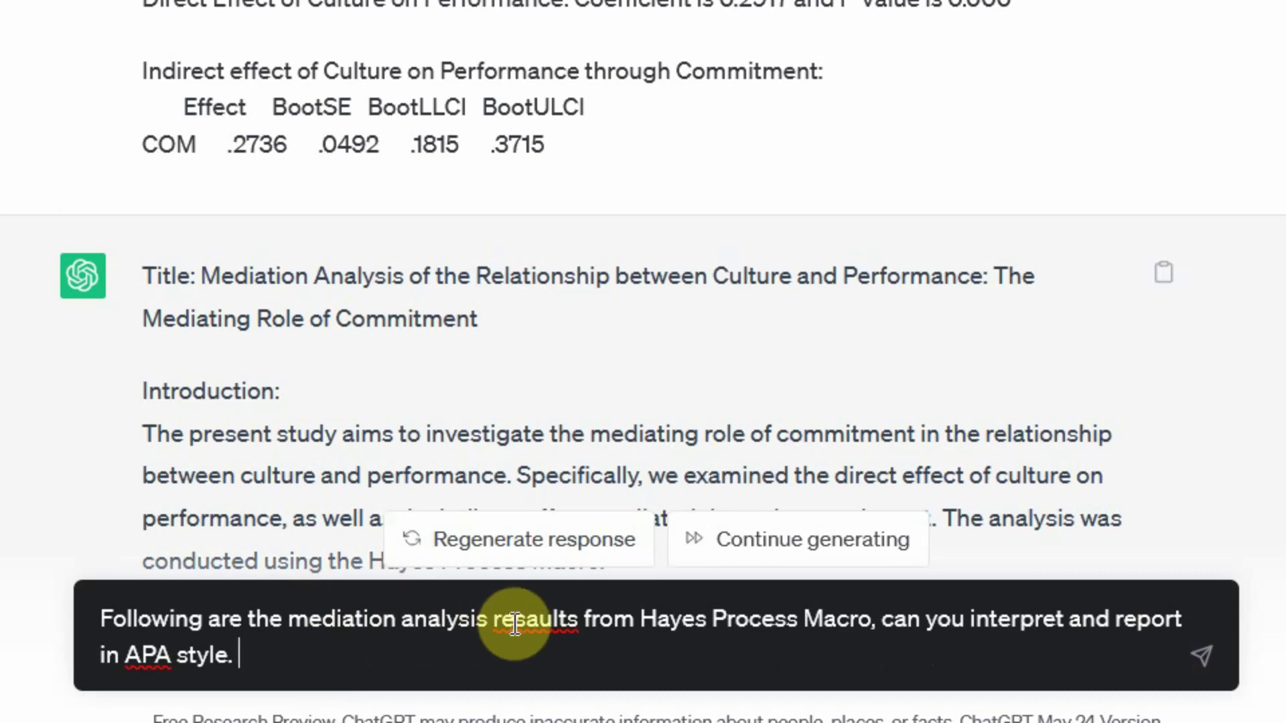
# Correct the misspelled word "resaults" to "results" in the message using the suggested spelling.
pyautogui.click(515, 618)
pyautogui.rightClick(544, 616)
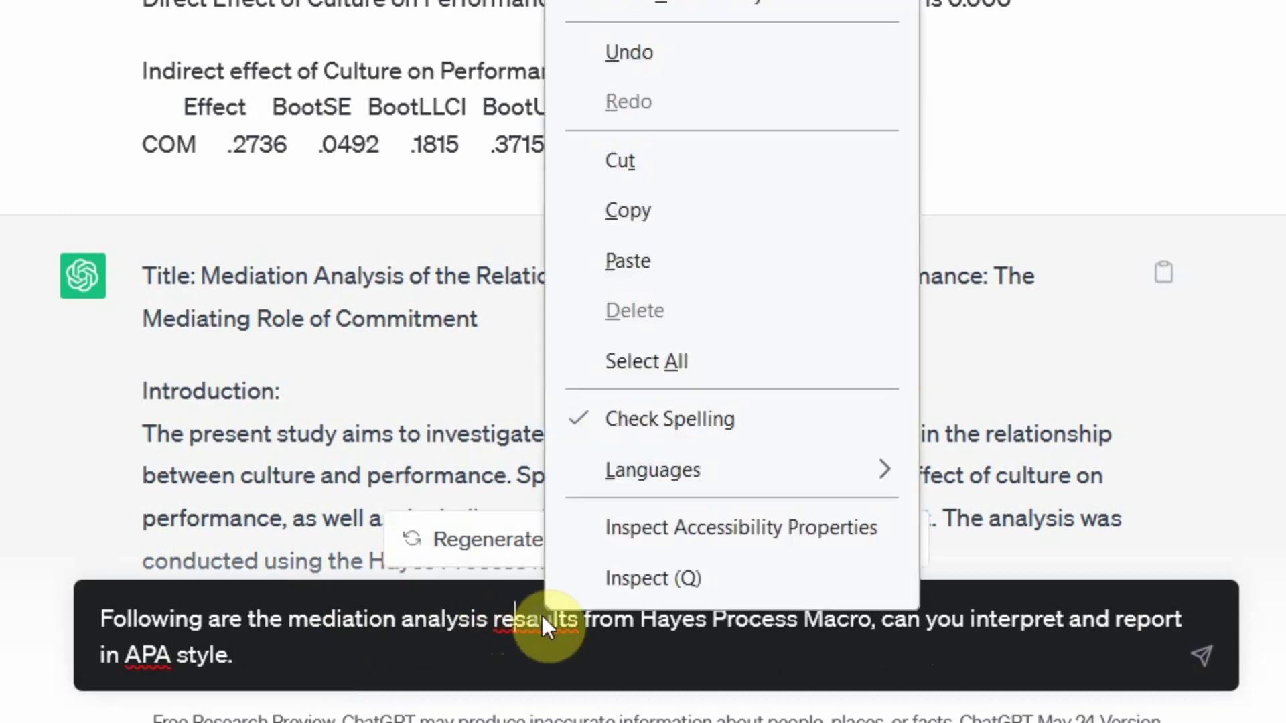
pyautogui.click(694, 8)
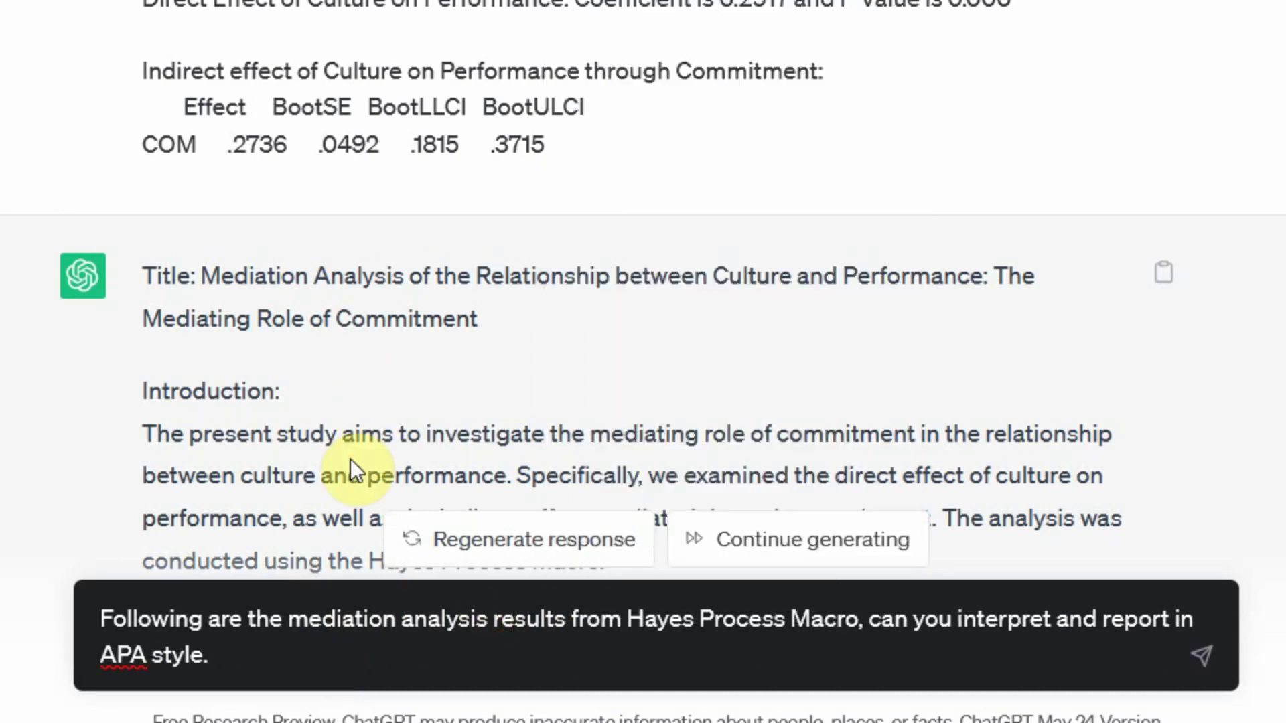
# Add a blank line after "APA style.", paste the full PROCESS output below it, and send the prompt.
pyautogui.click(265, 655)
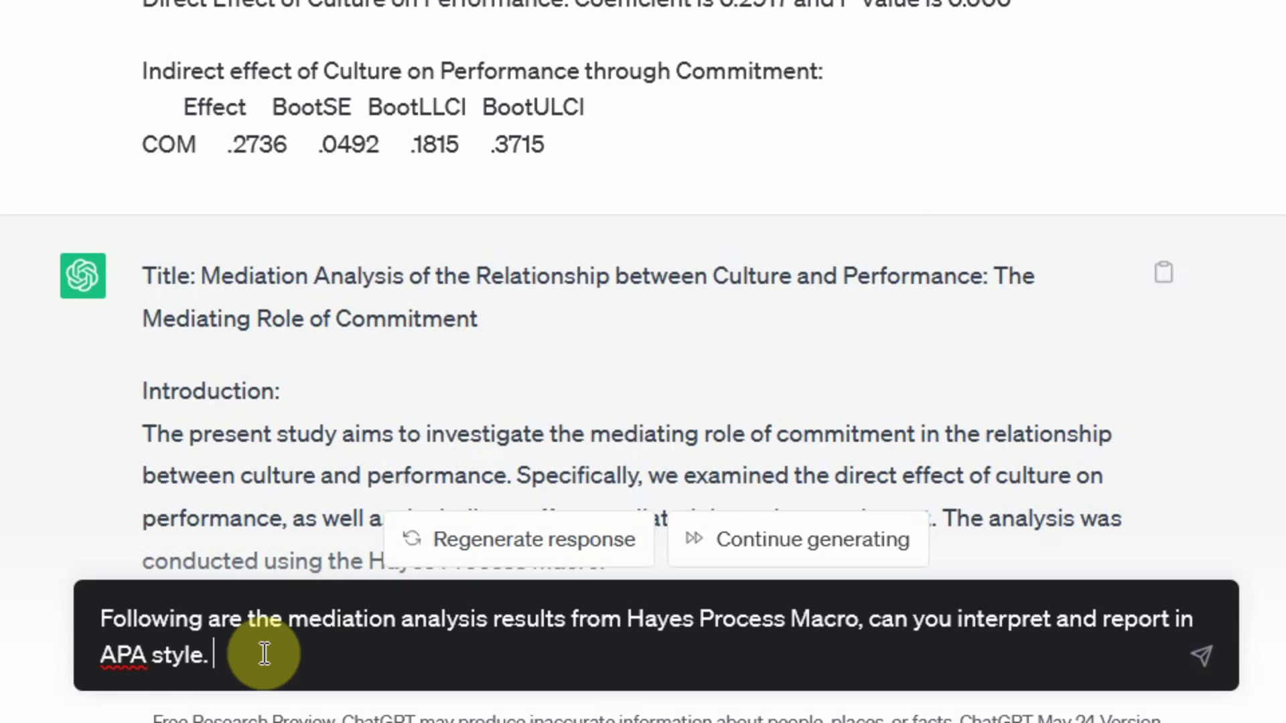
pyautogui.hotkey('shift', 'Return')
pyautogui.hotkey('shift', 'Return')
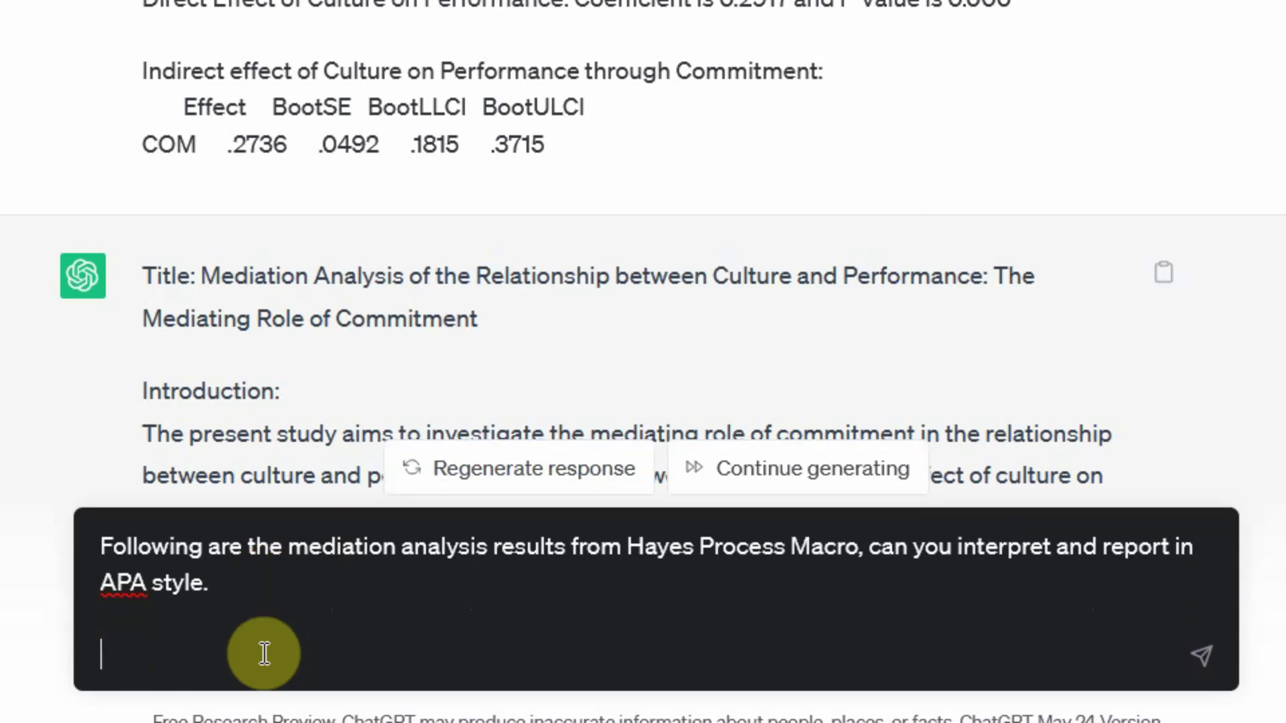
pyautogui.hotkey('ctrl', 'v')
pyautogui.press('Return')
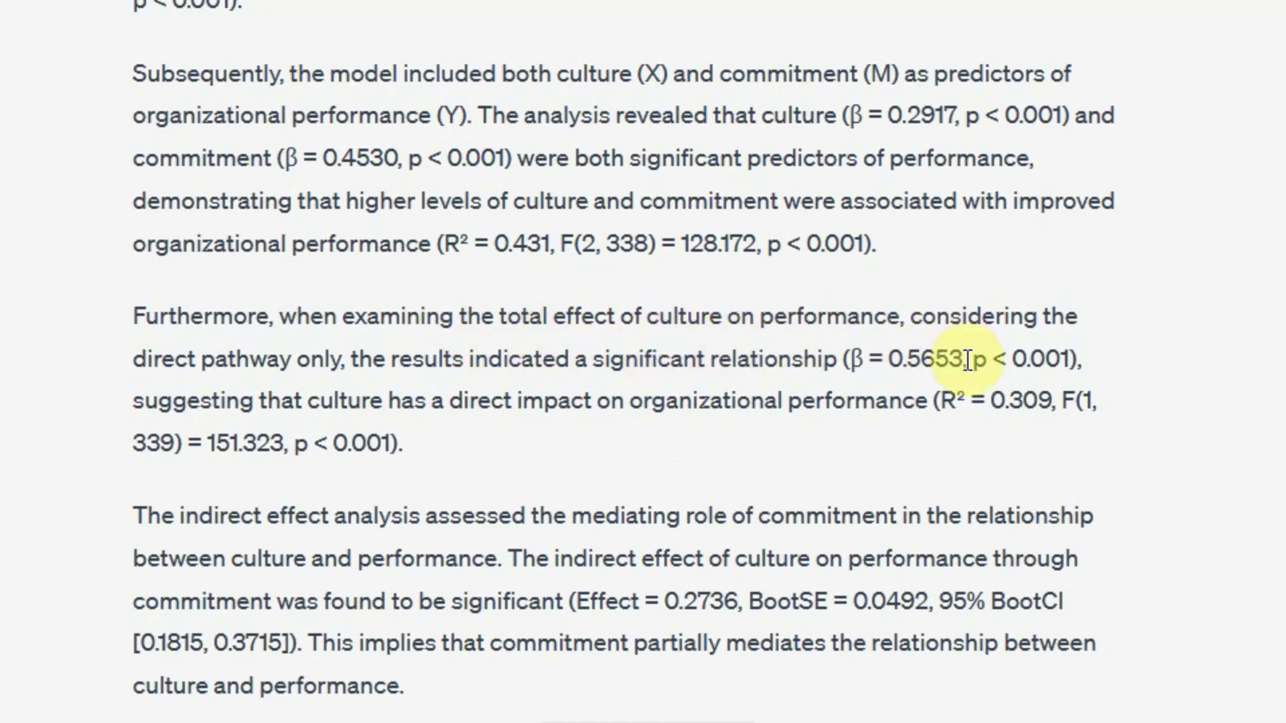
# Examine the new response's results, discussion, introduction and method sections, and review the submitted PROCESS output and the earlier summarized prompt for comparison.
pyautogui.scroll(-3, 396, 428)
pyautogui.scroll(-4, 395, 432)
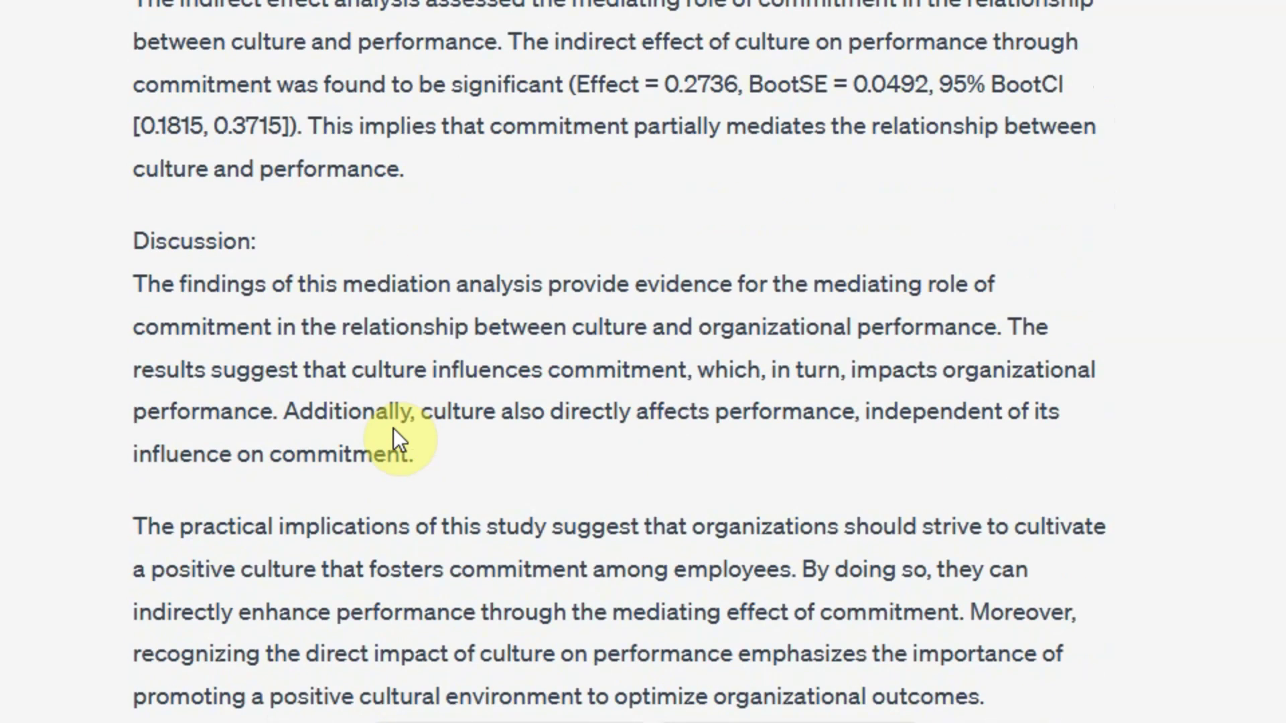
pyautogui.scroll(2, 395, 432)
pyautogui.scroll(15, 626, 361)
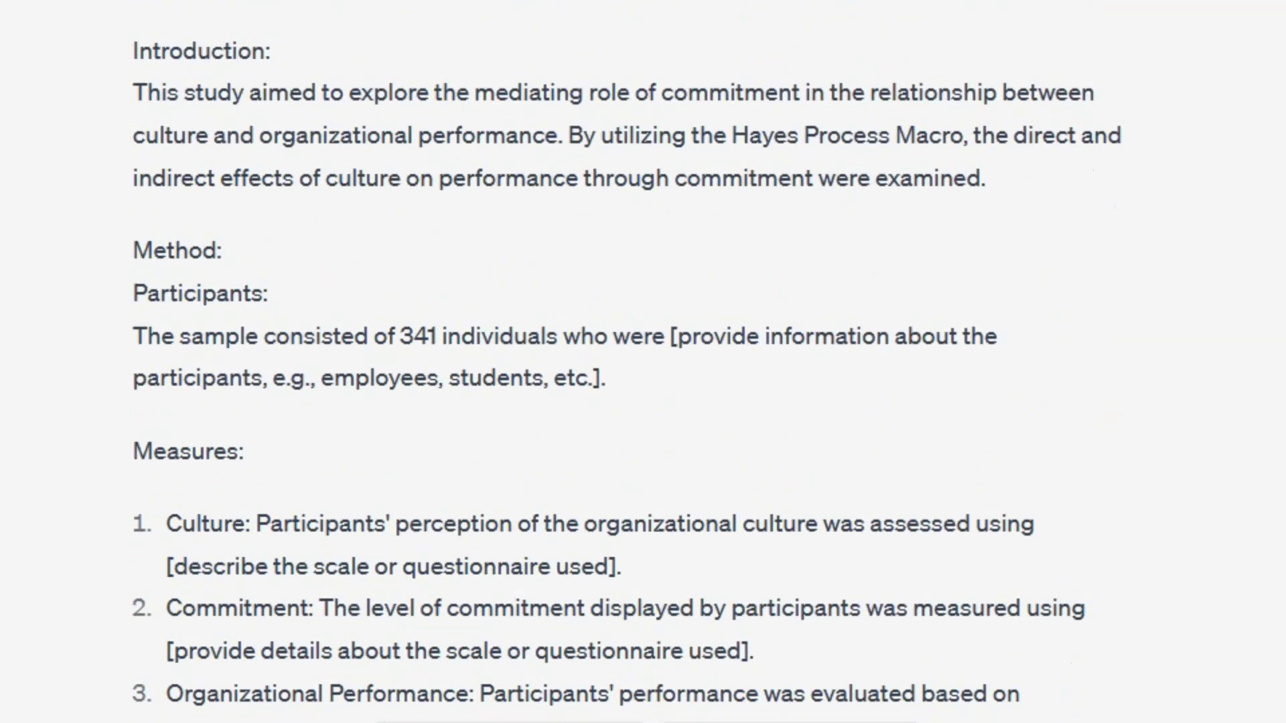
pyautogui.scroll(-6, 627, 362)
pyautogui.scroll(20, 627, 361)
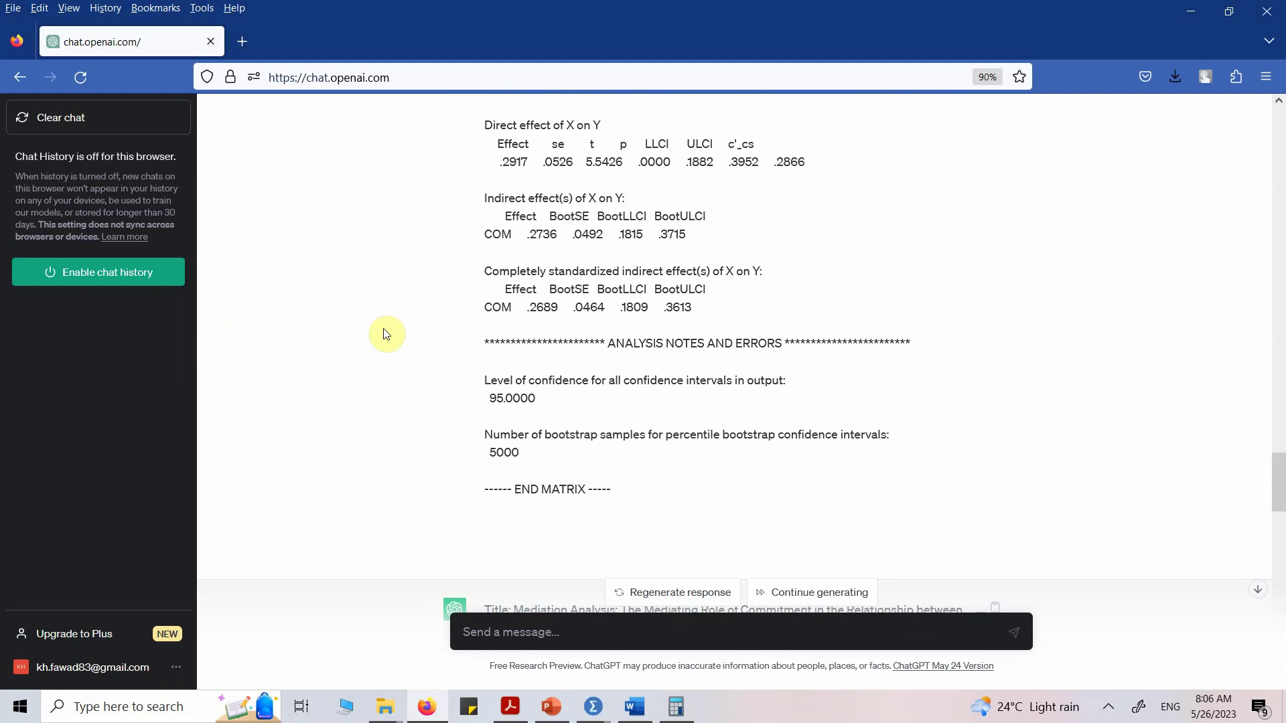
pyautogui.scroll(6, 387, 335)
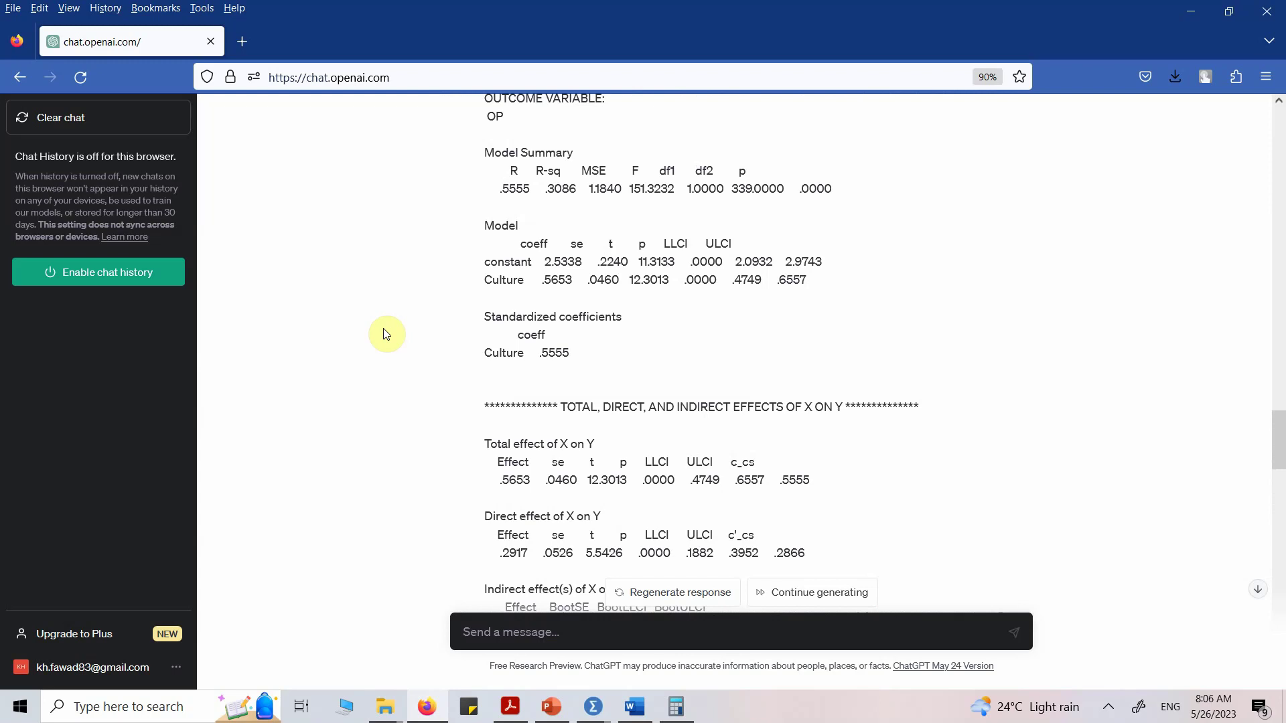
pyautogui.scroll(20, 386, 334)
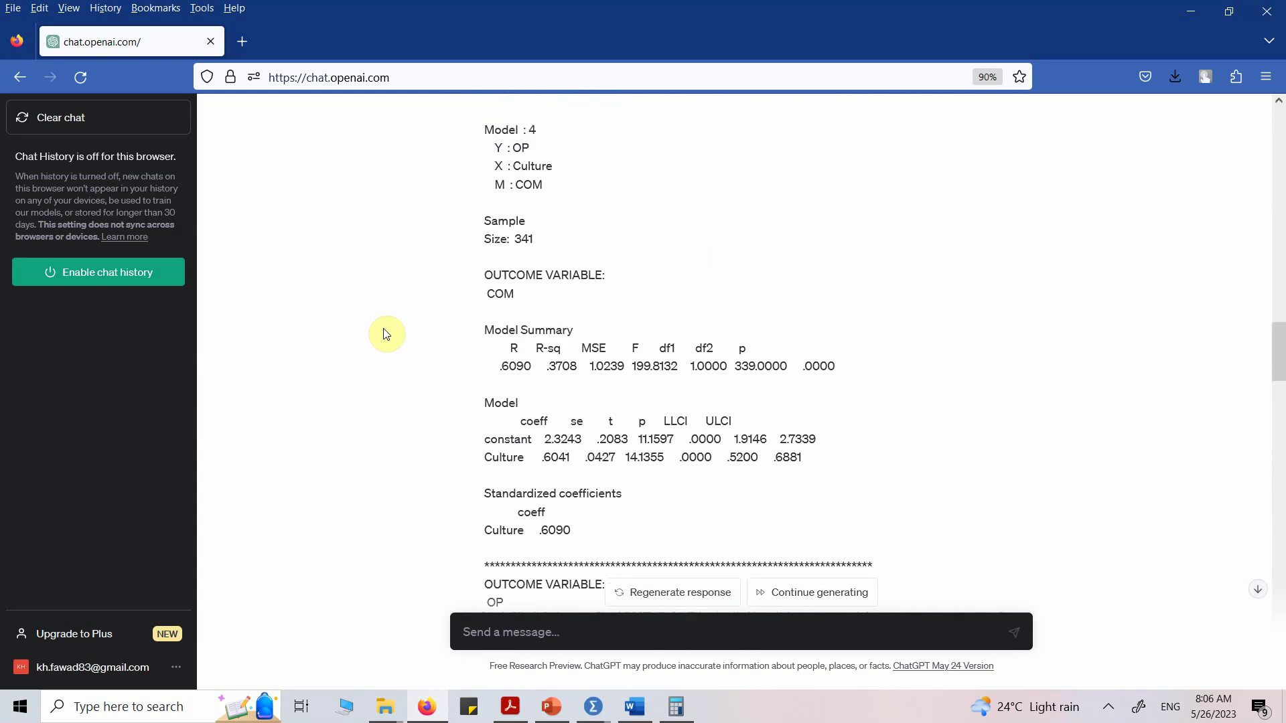
pyautogui.scroll(15, 386, 333)
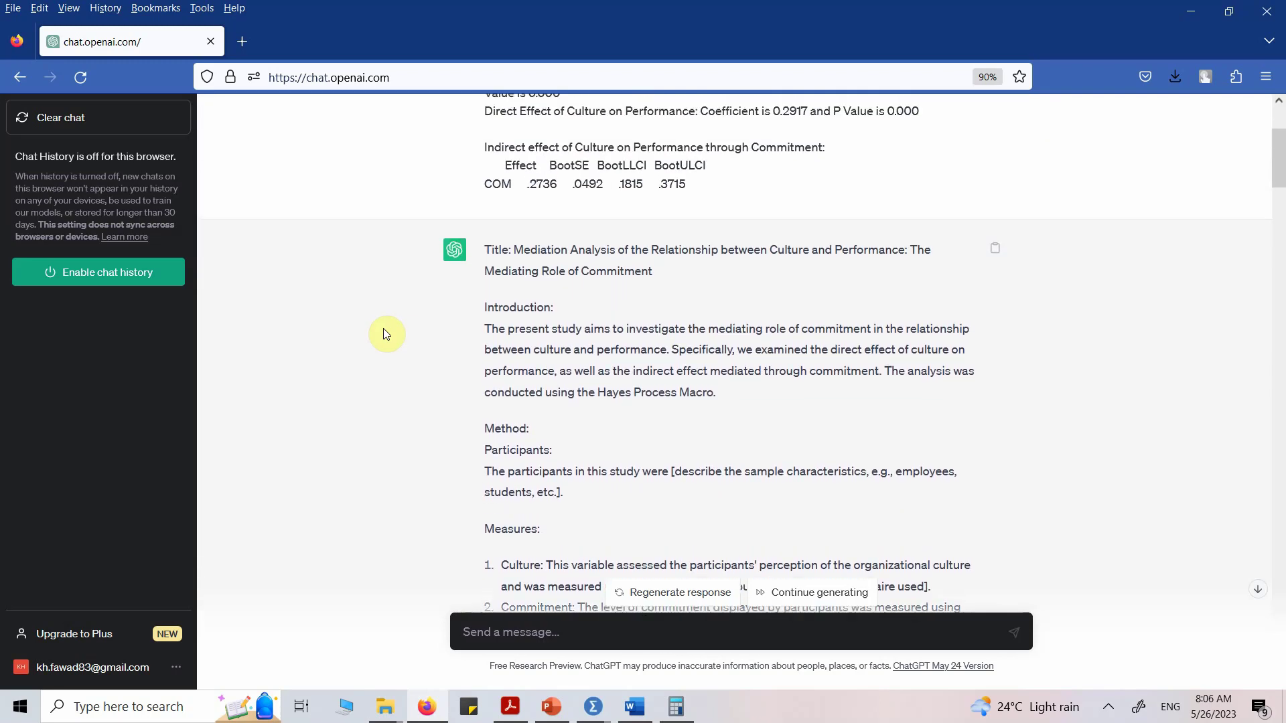
pyautogui.scroll(-1, 385, 334)
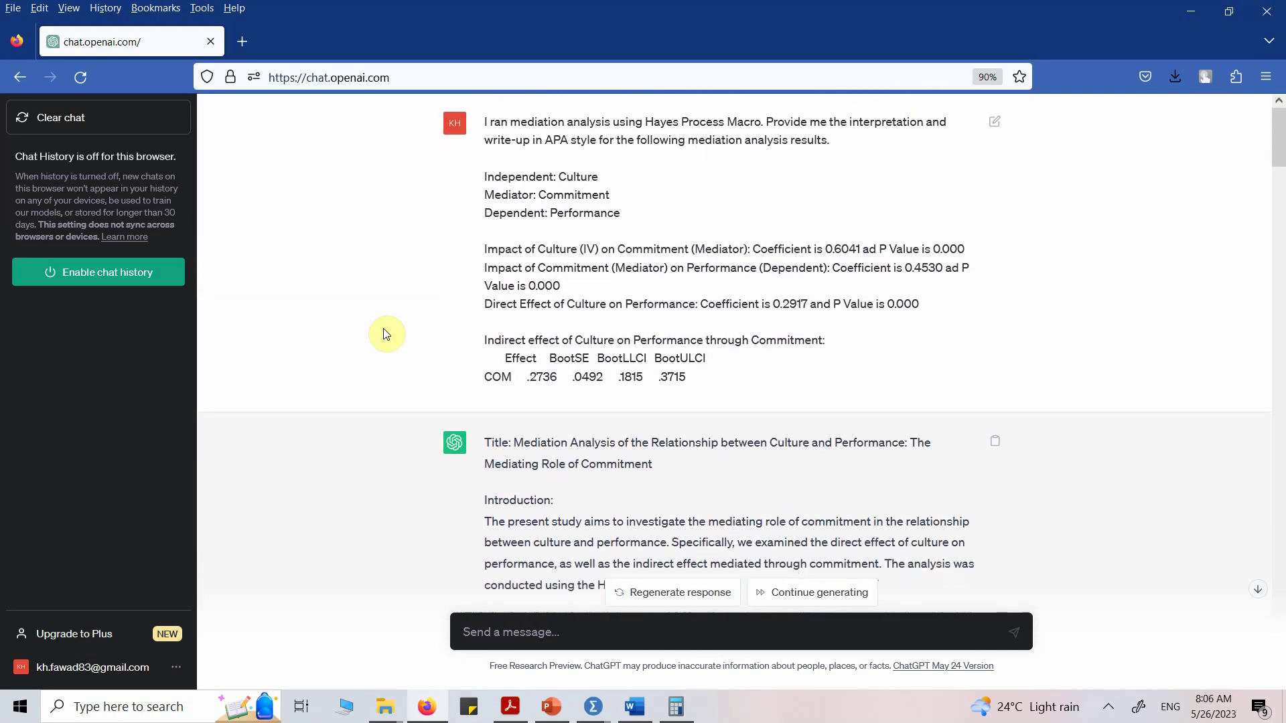